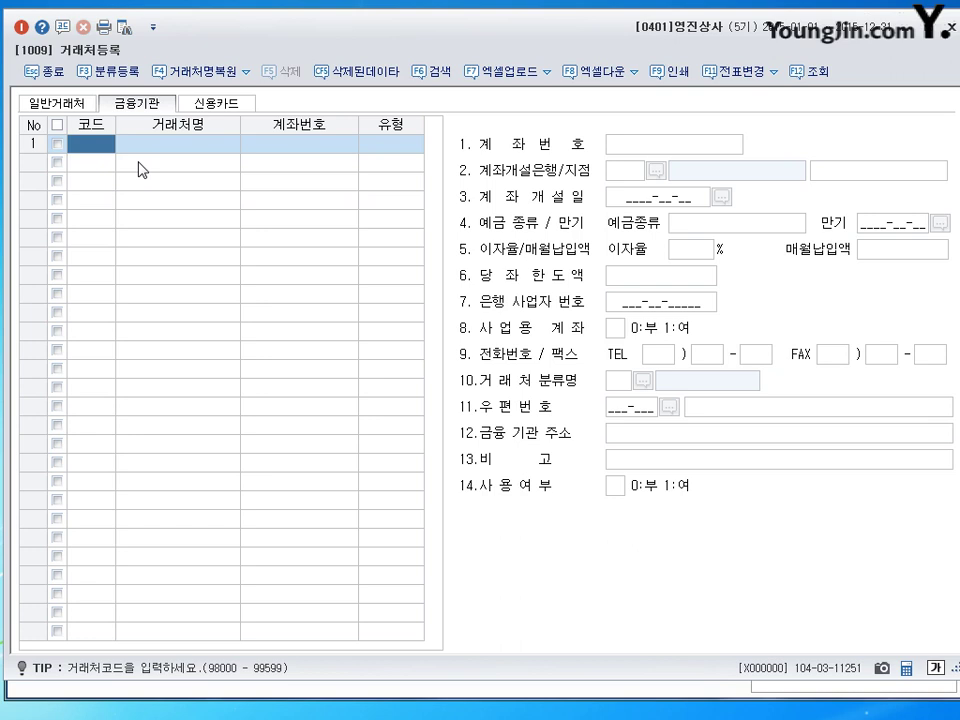
Browse the credit card, general and financial-institution client tabs, ending on the general client list.
{"action": "left_click", "coordinate": [204, 104]}
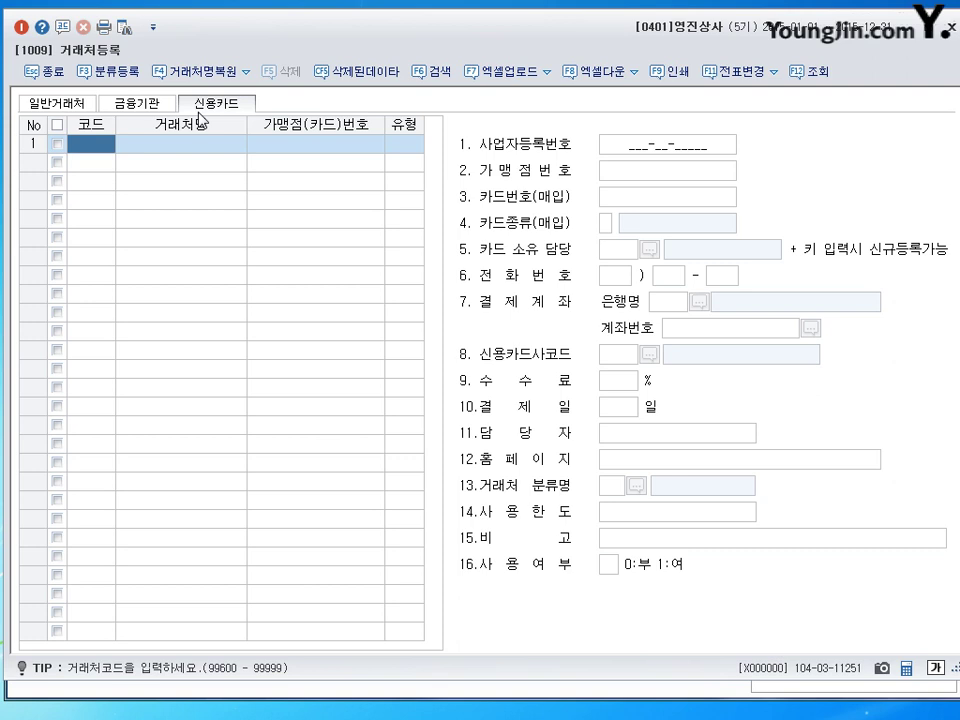
{"action": "left_click", "coordinate": [56, 102]}
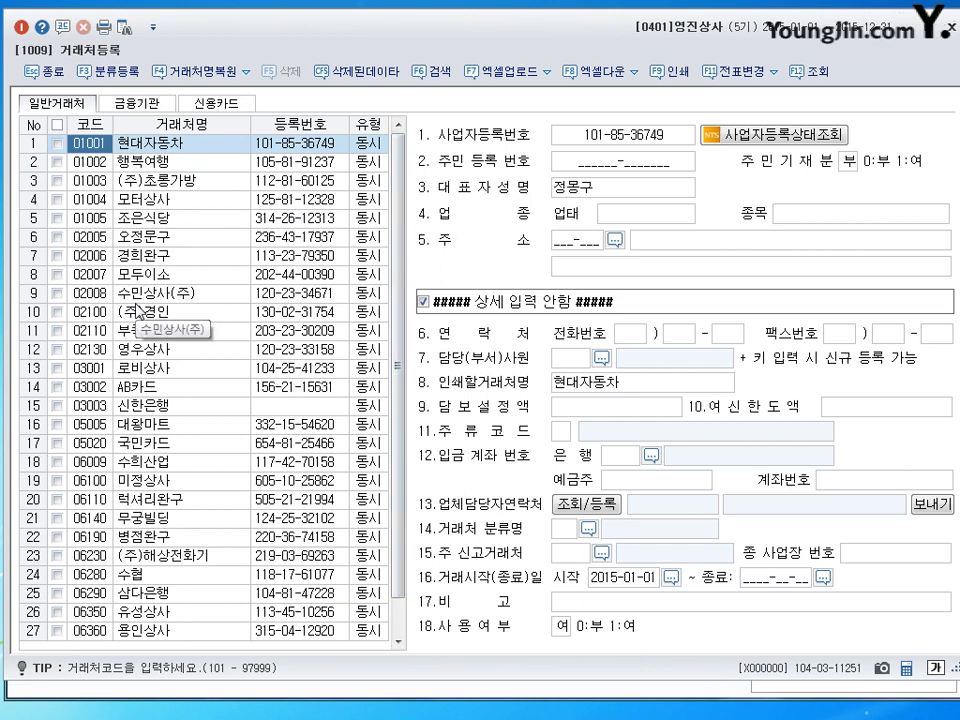
{"action": "left_click", "coordinate": [141, 104]}
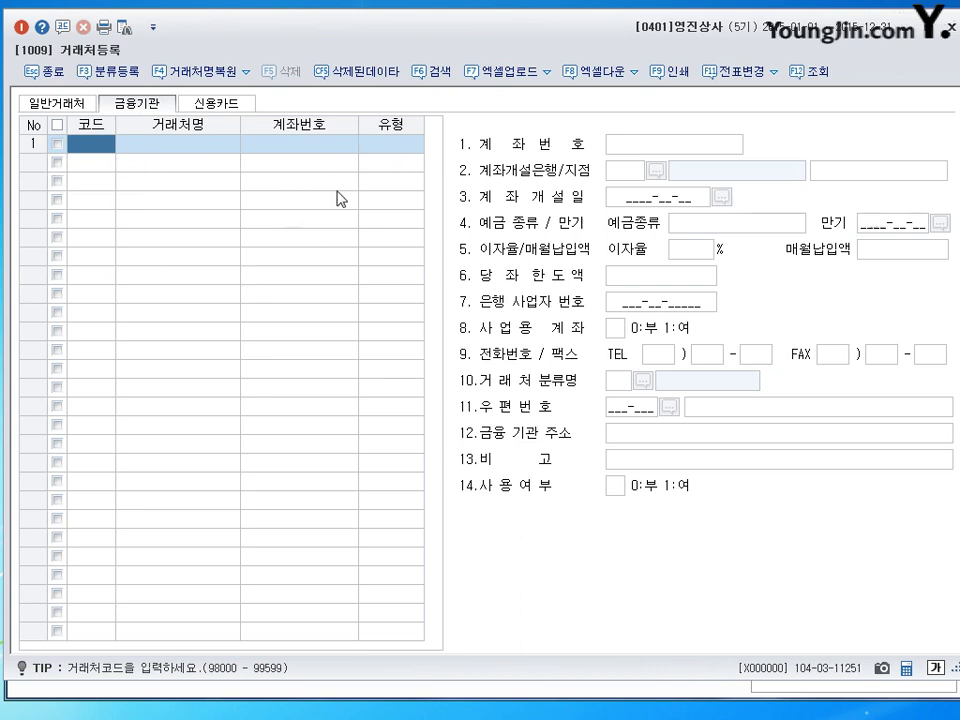
{"action": "left_click", "coordinate": [57, 102]}
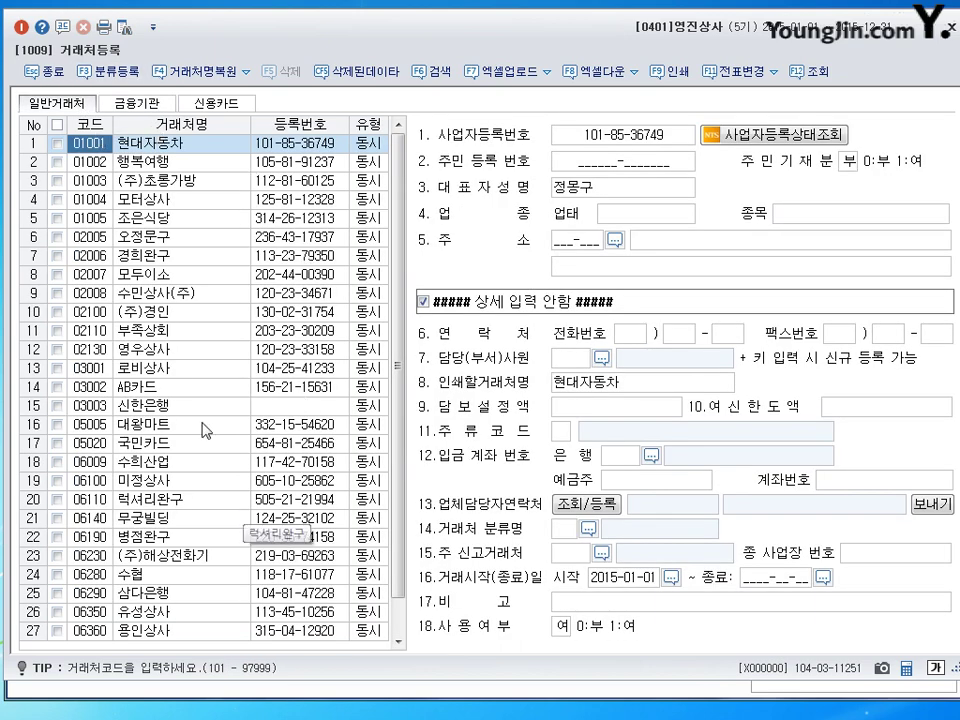
{"action": "left_click", "coordinate": [205, 104]}
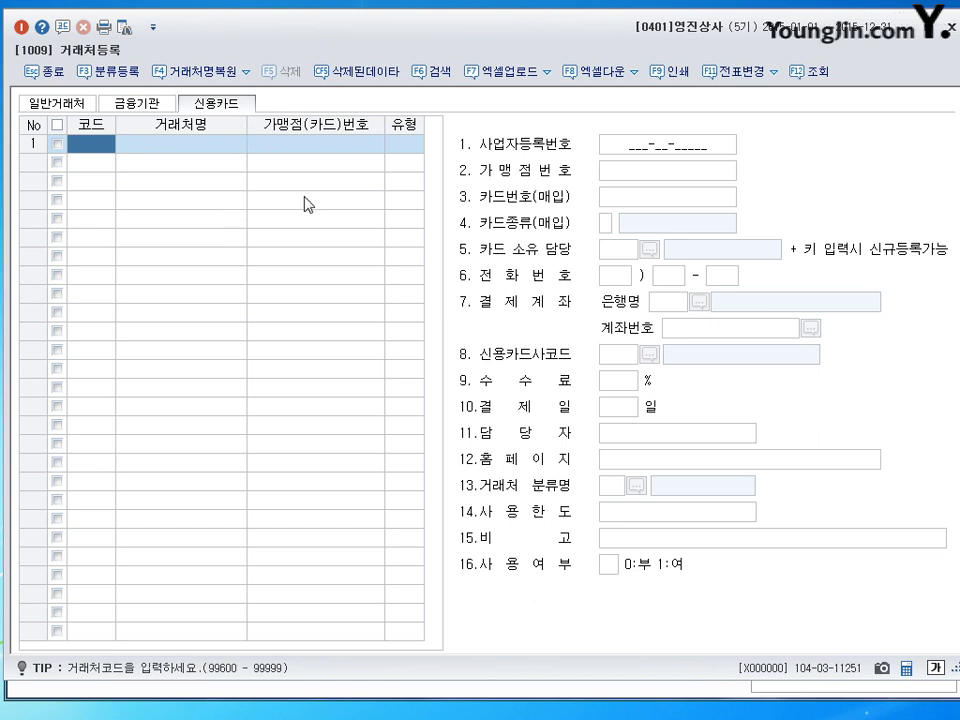
{"action": "left_click", "coordinate": [45, 102]}
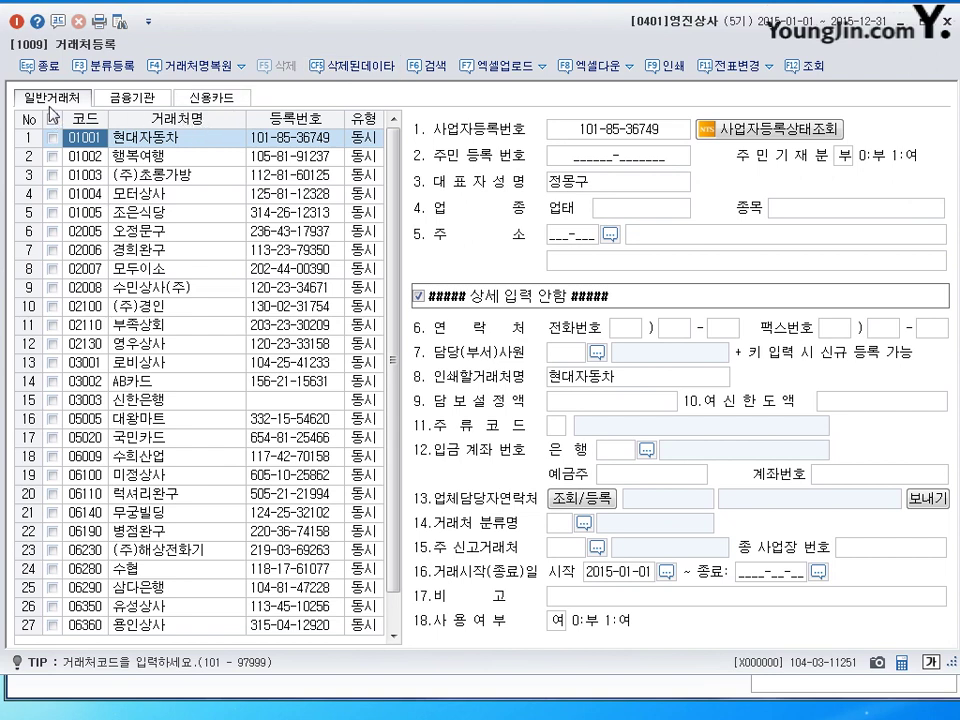
{"action": "left_click", "coordinate": [78, 140]}
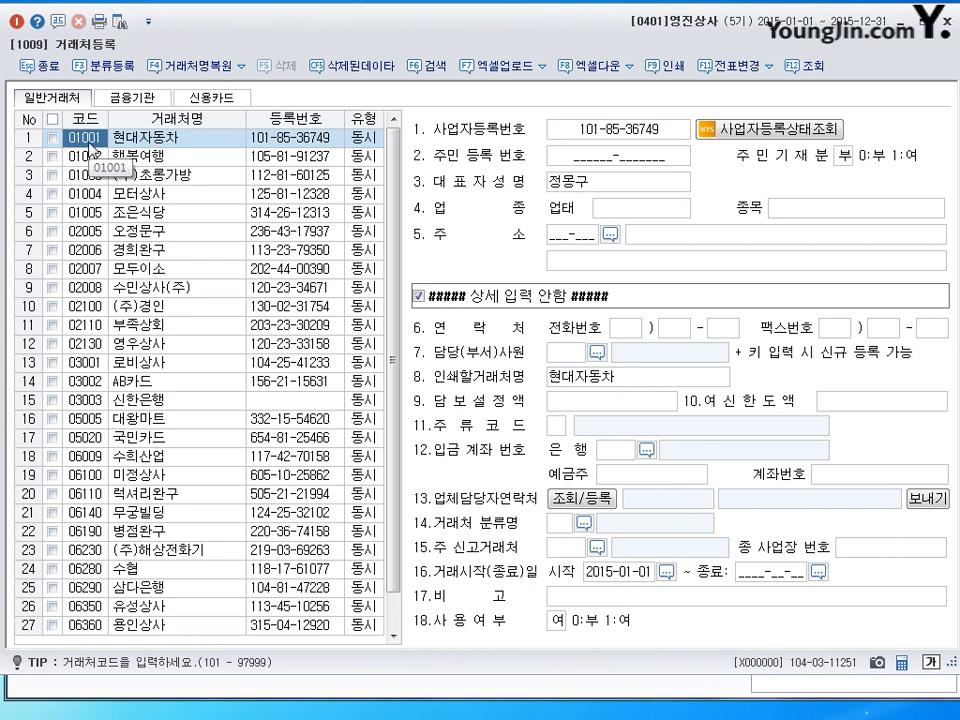
{"action": "left_click", "coordinate": [172, 148]}
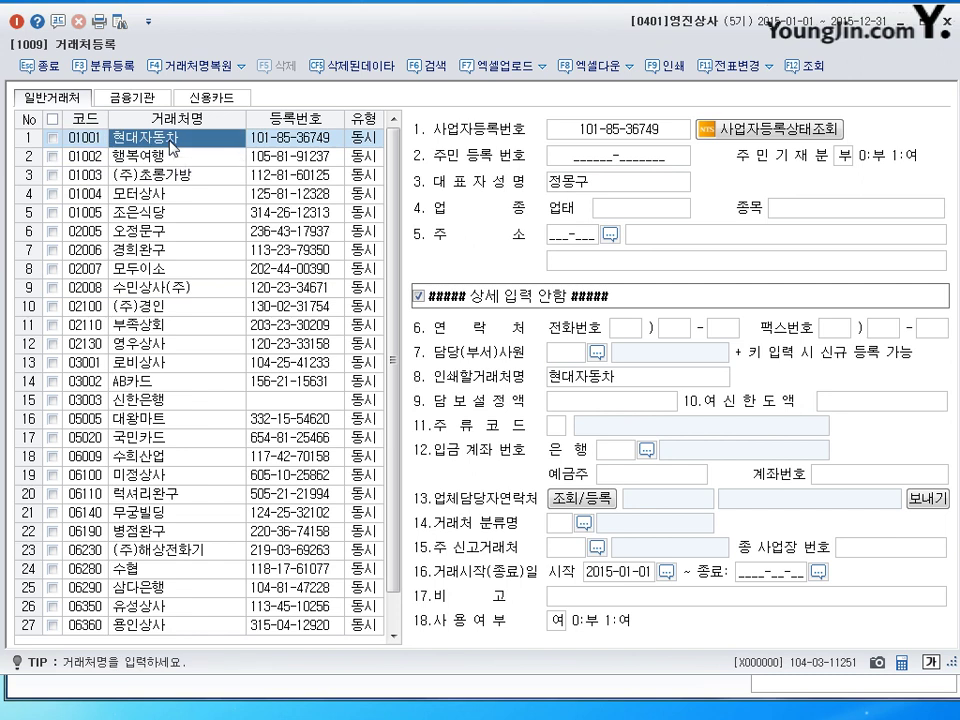
{"action": "key", "text": "Return"}
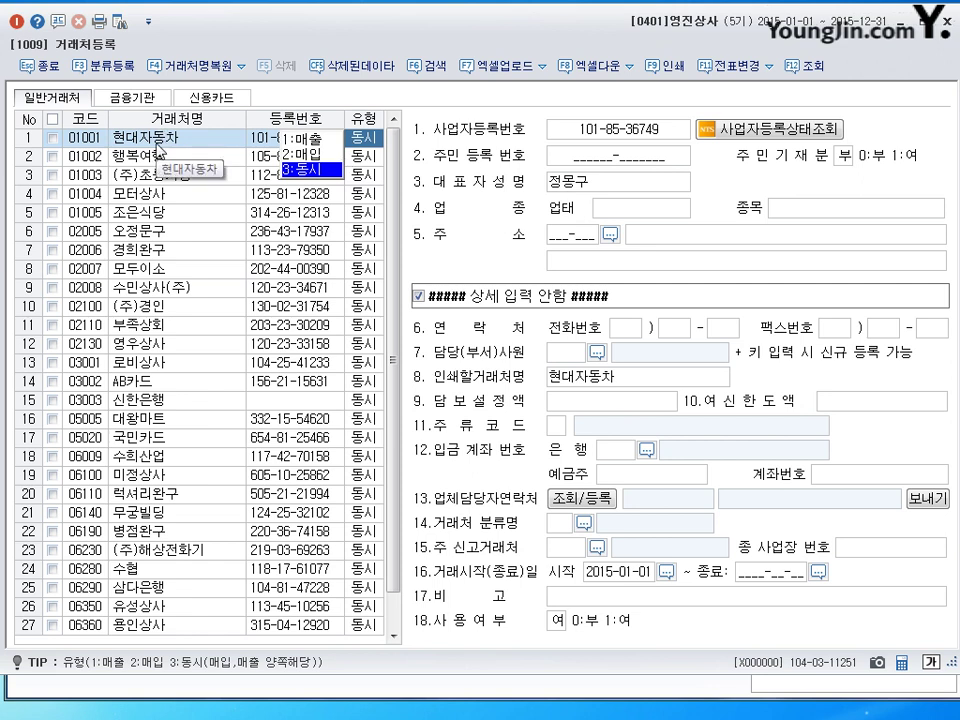
{"action": "left_click", "coordinate": [152, 140]}
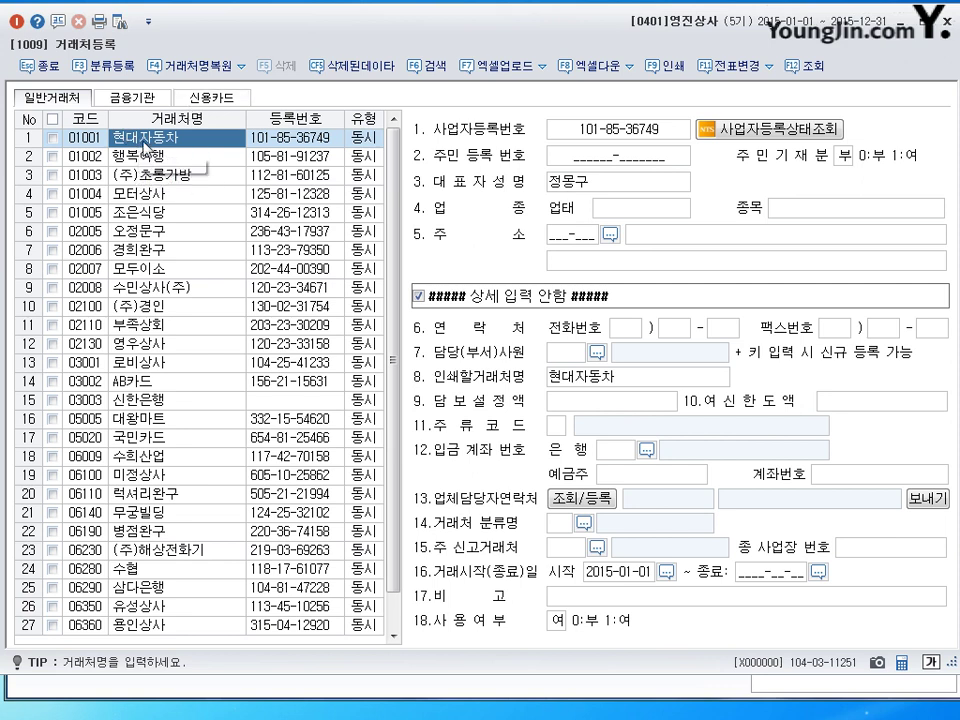
{"action": "left_click", "coordinate": [362, 138]}
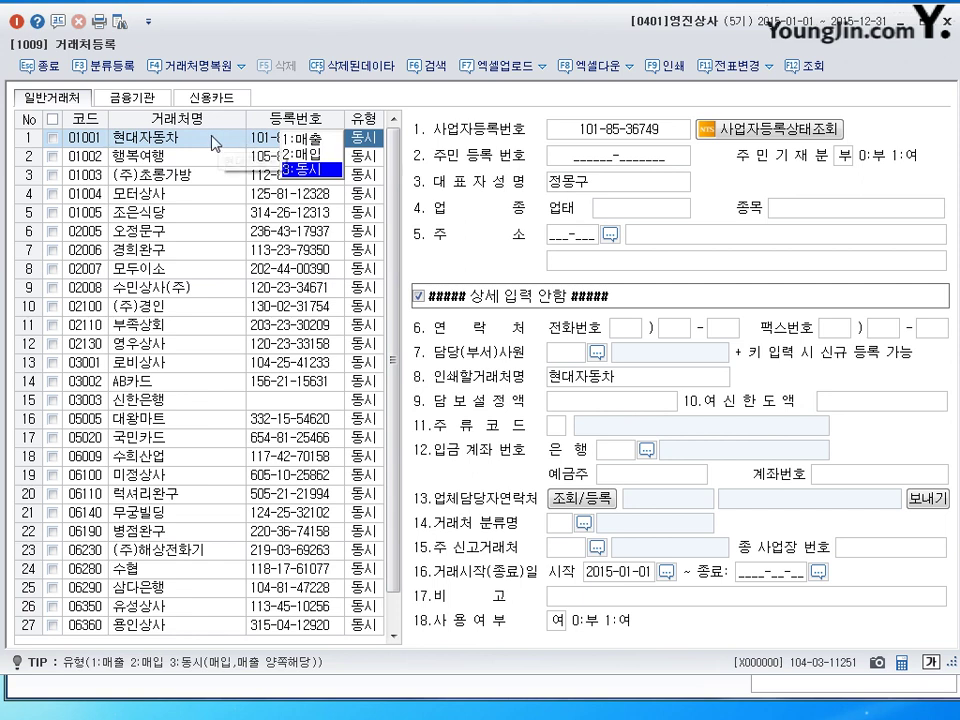
{"action": "left_click", "coordinate": [205, 139]}
{"action": "left_click", "coordinate": [362, 138]}
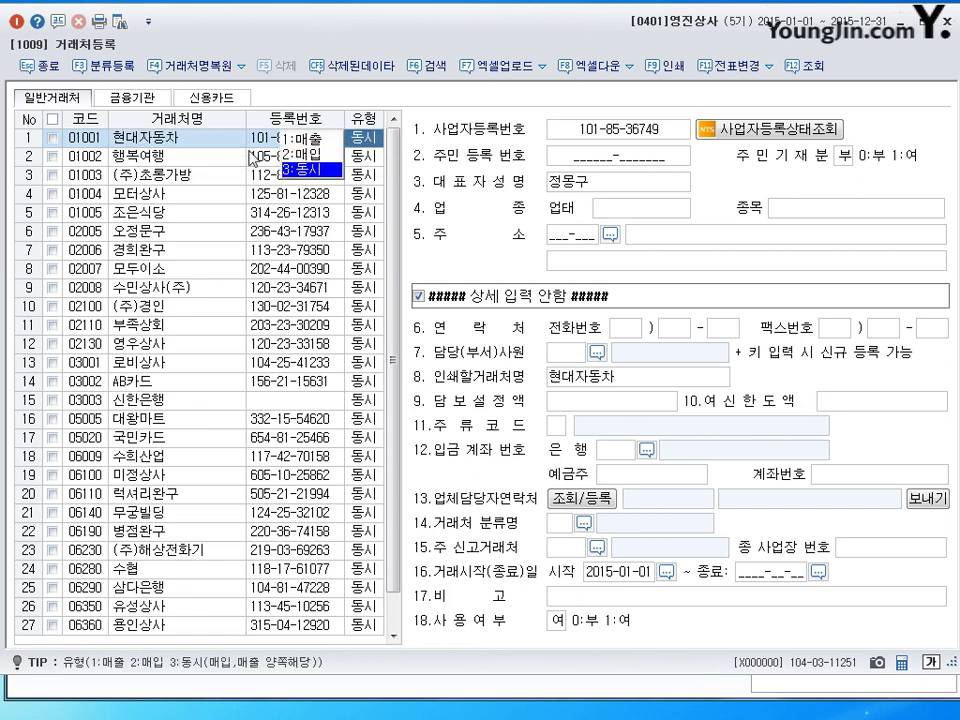
{"action": "left_click", "coordinate": [172, 143]}
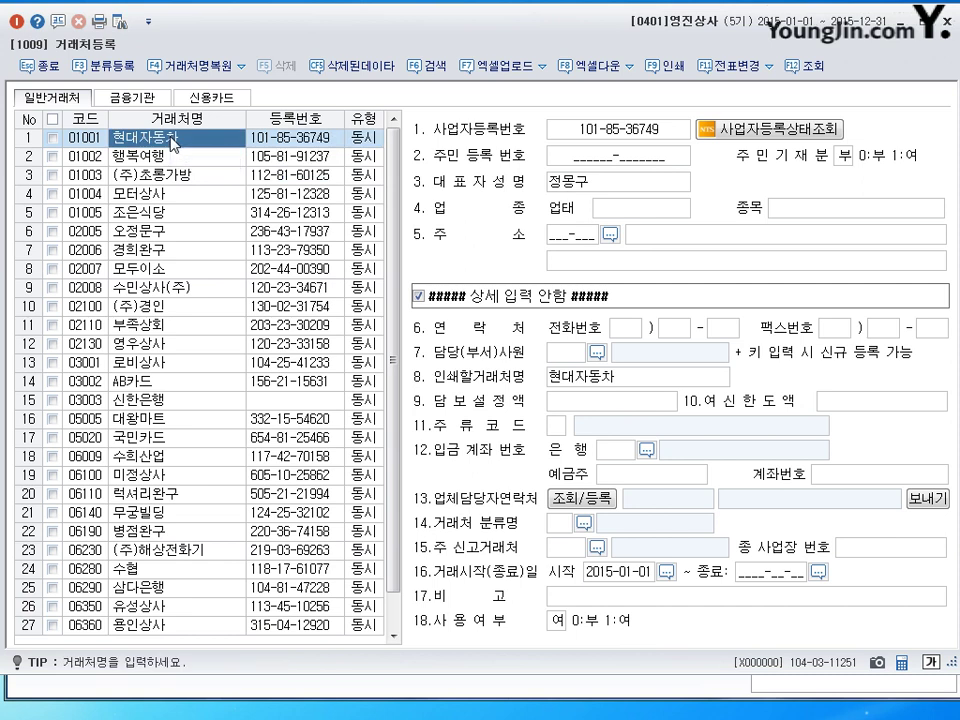
{"action": "left_click", "coordinate": [362, 139]}
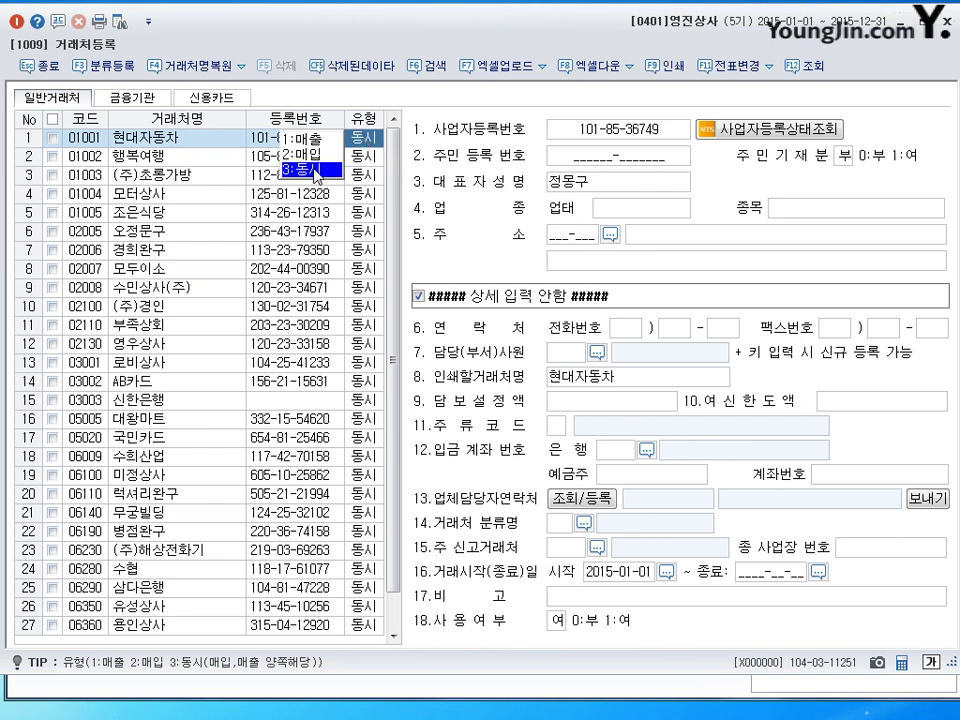
{"action": "key", "text": "Return"}
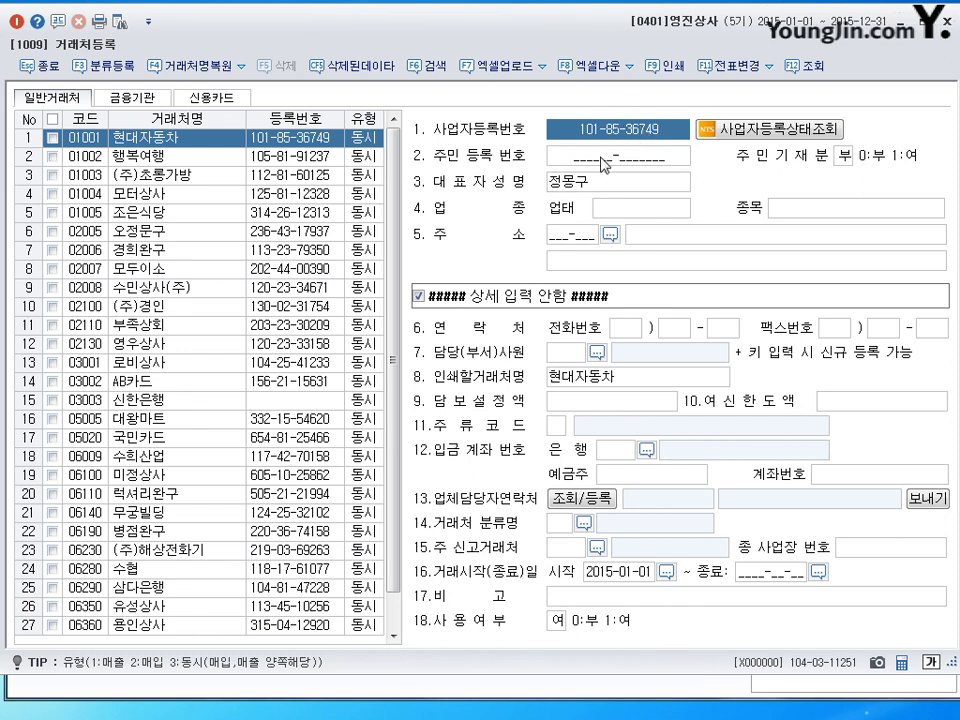
Step through 현대자동차's resident number, representative and business type fields, then show the empty bank list.
{"action": "left_click", "coordinate": [604, 164]}
{"action": "key", "text": "Return"}
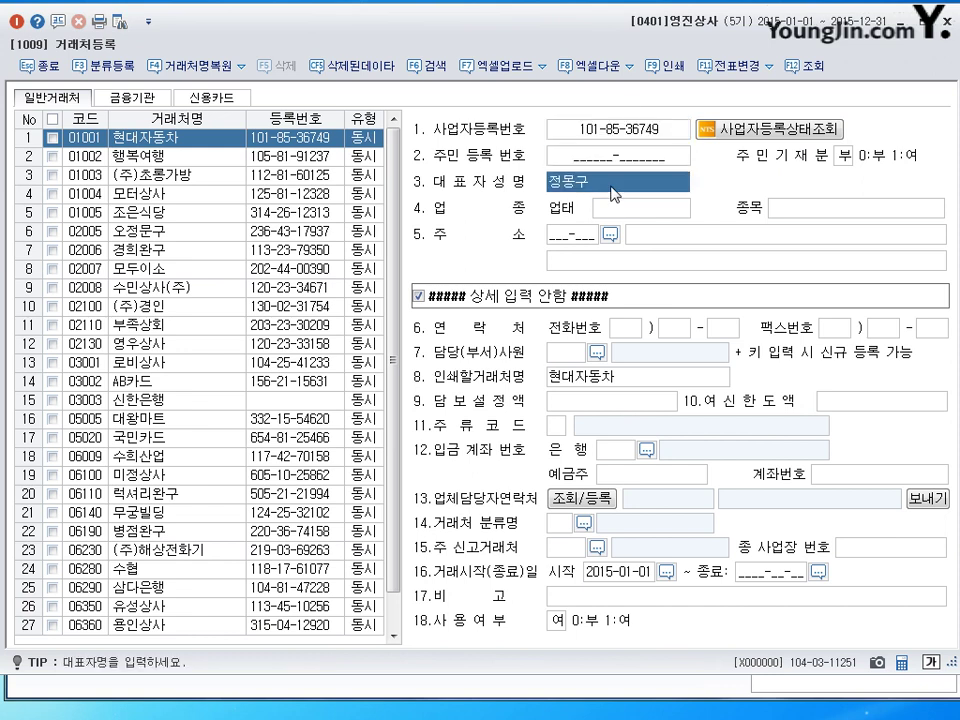
{"action": "key", "text": "Return"}
{"action": "key", "text": "Return"}
{"action": "key", "text": "Return"}
{"action": "key", "text": "Return"}
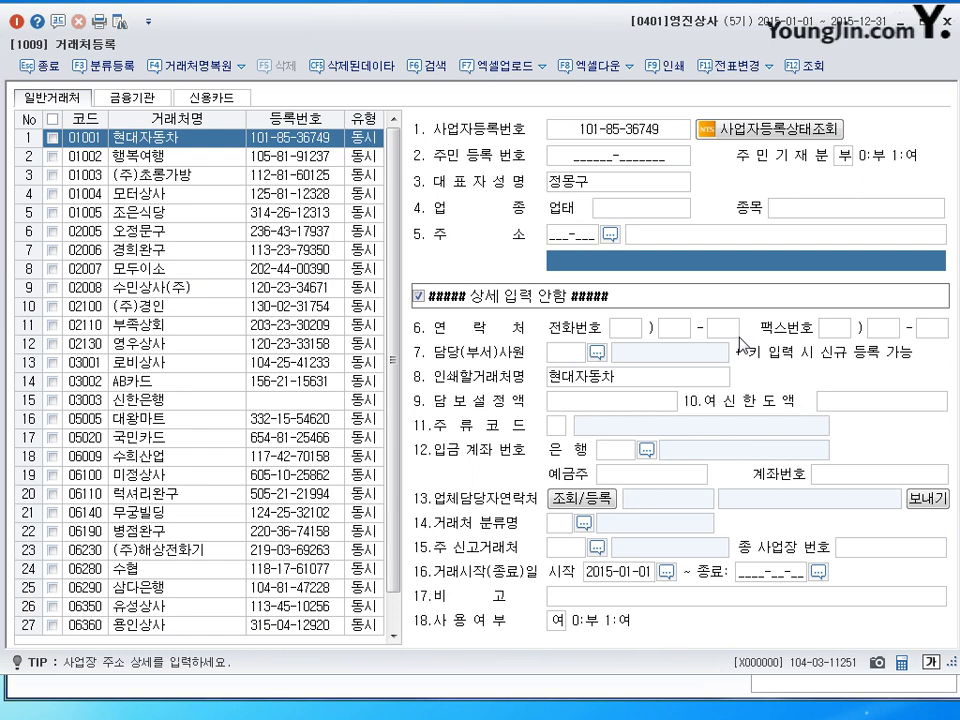
{"action": "left_click", "coordinate": [138, 100]}
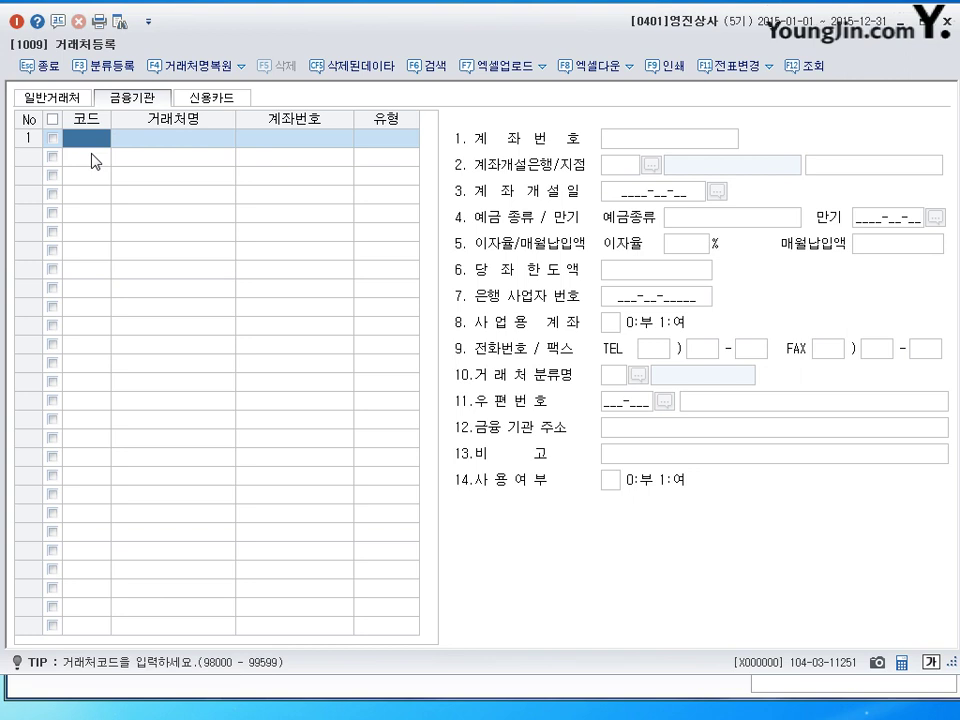
Enter bank client code 98000 with the name 신한은행.
{"action": "type", "text": "98000"}
{"action": "key", "text": "Return"}
{"action": "type", "text": "ㅅ"}
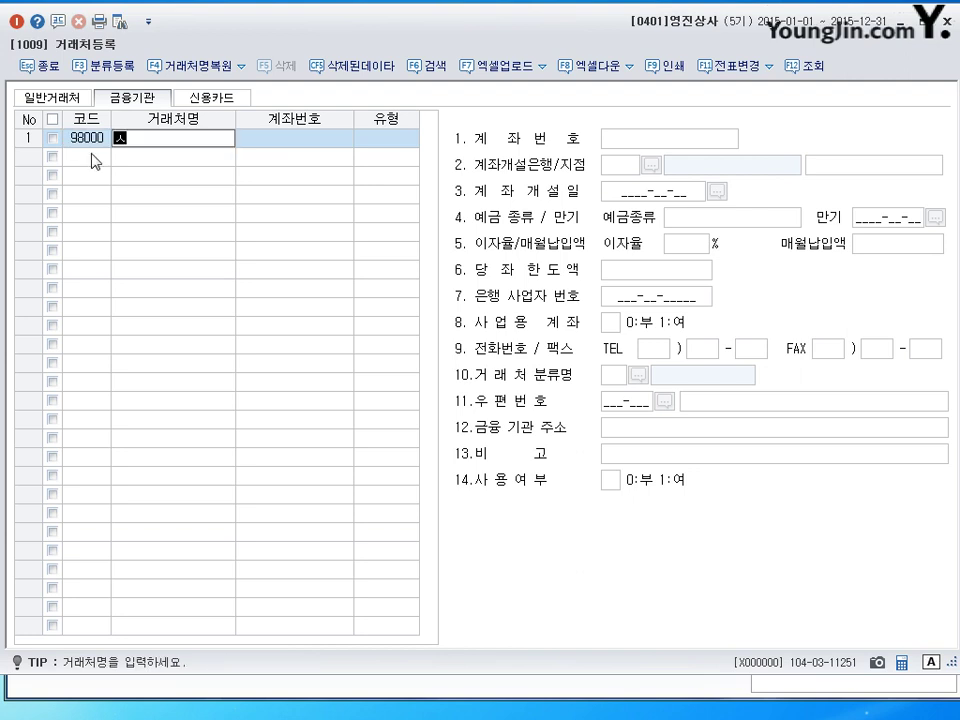
{"action": "type", "text": "ㅣ한ㅇ"}
{"action": "key", "text": "BackSpace"}
{"action": "key", "text": "BackSpace"}
{"action": "key", "text": "BackSpace"}
{"action": "type", "text": "신한은행"}
{"action": "key", "text": "Return"}
{"action": "key", "text": "Return"}
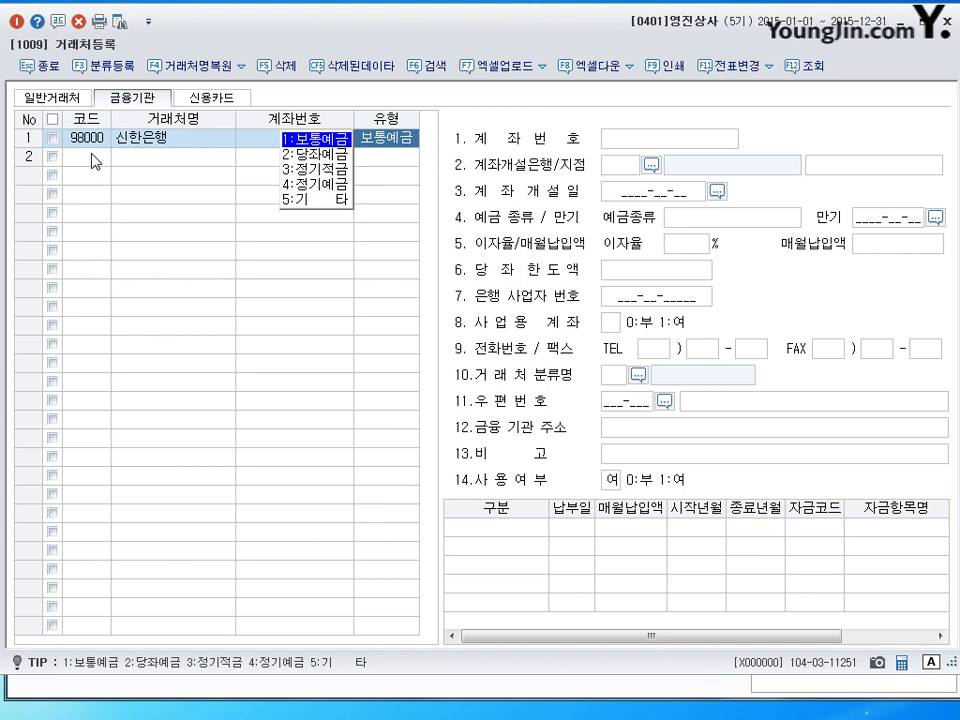
Set 신한은행's account type to 1:보통예금 and bring up the credit card client list.
{"action": "key", "text": "Return"}
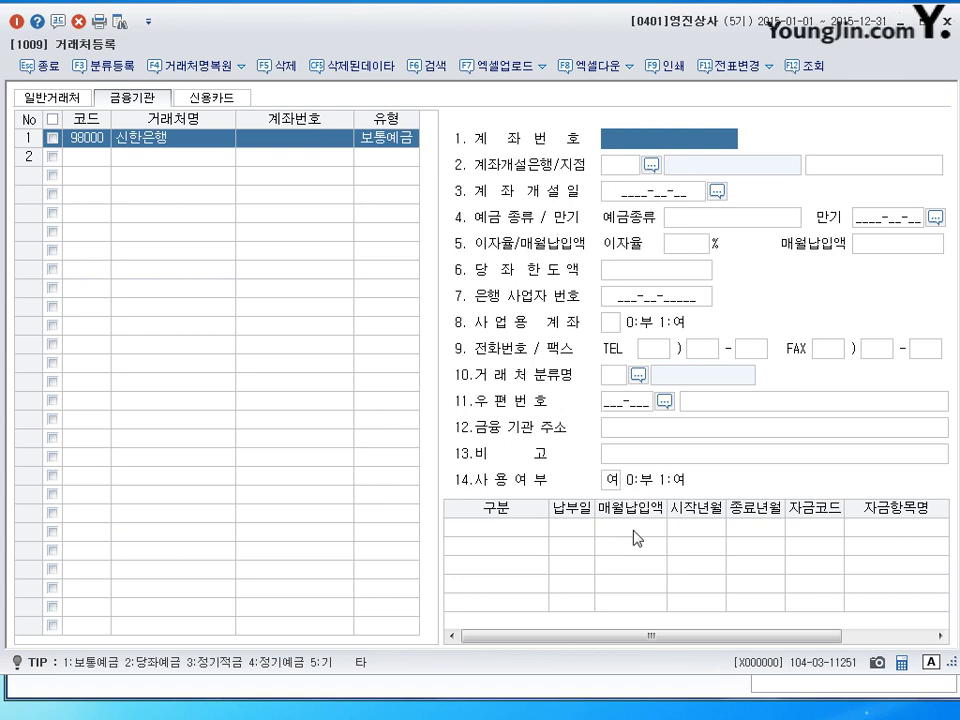
{"action": "left_click", "coordinate": [390, 138]}
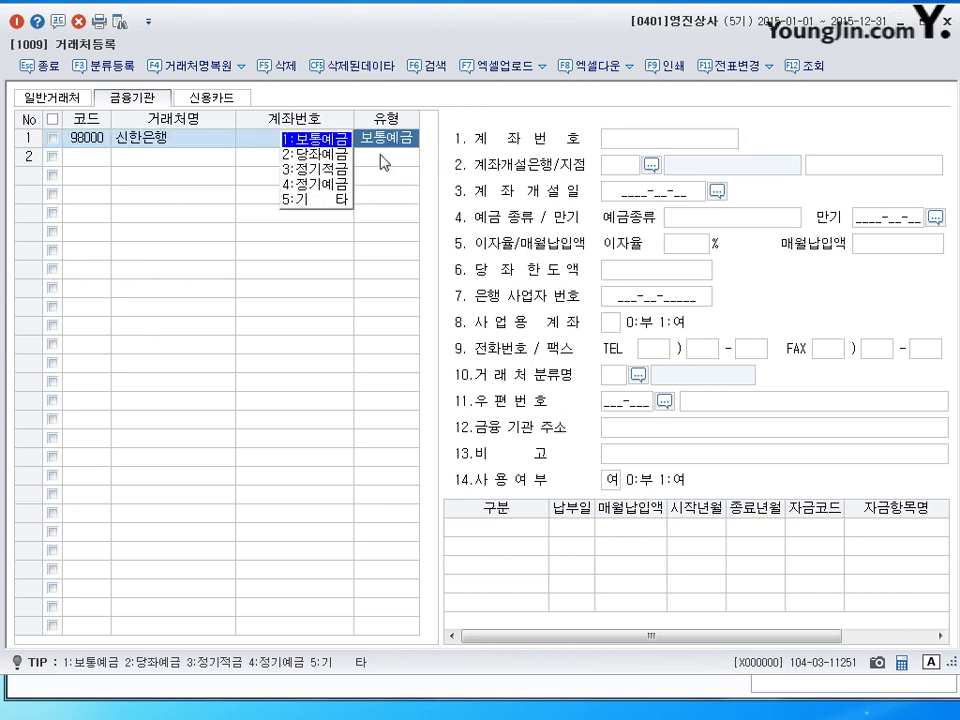
{"action": "left_click", "coordinate": [182, 141]}
{"action": "key", "text": "ctrl+Tab"}
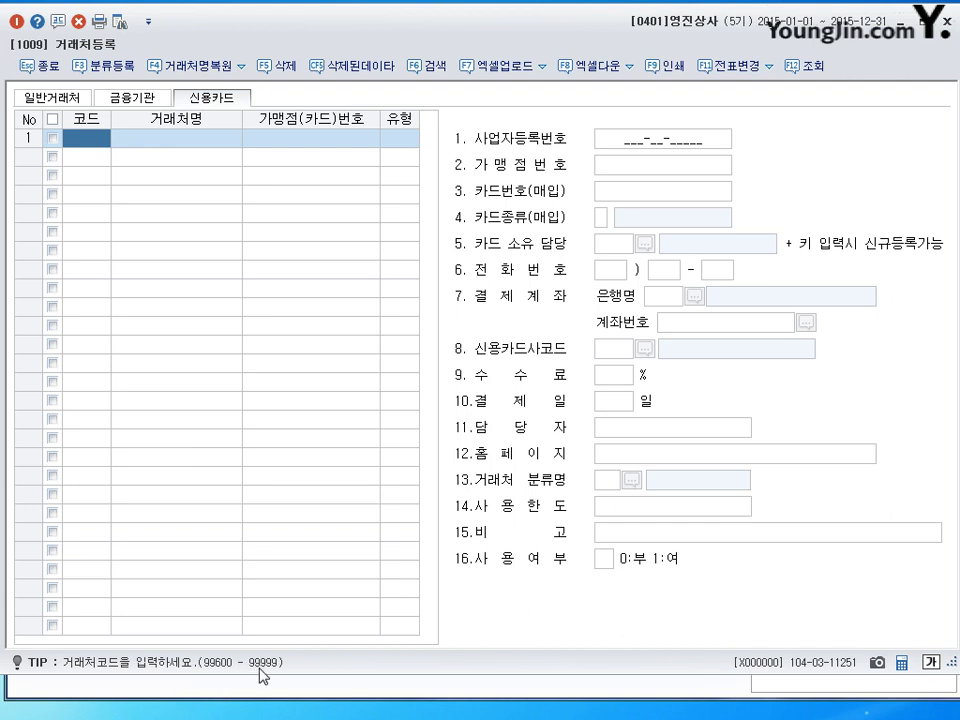
Enter card client code 99600 with the name 신한카드.
{"action": "type", "text": "99600"}
{"action": "key", "text": "Return"}
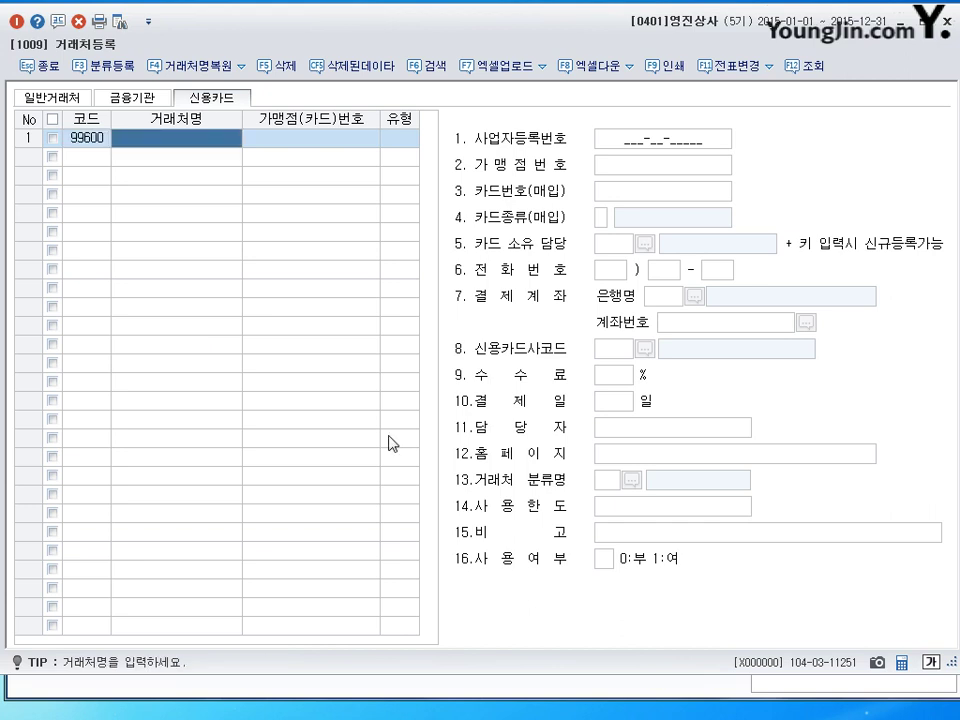
{"action": "type", "text": "실"}
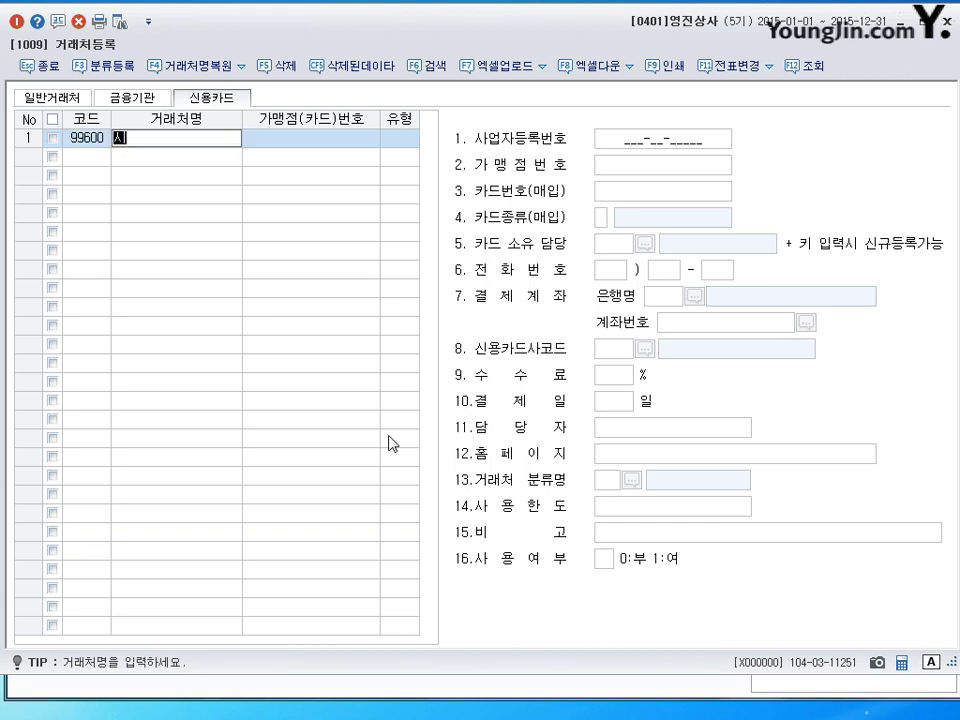
{"action": "key", "text": "BackSpace"}
{"action": "type", "text": "한카"}
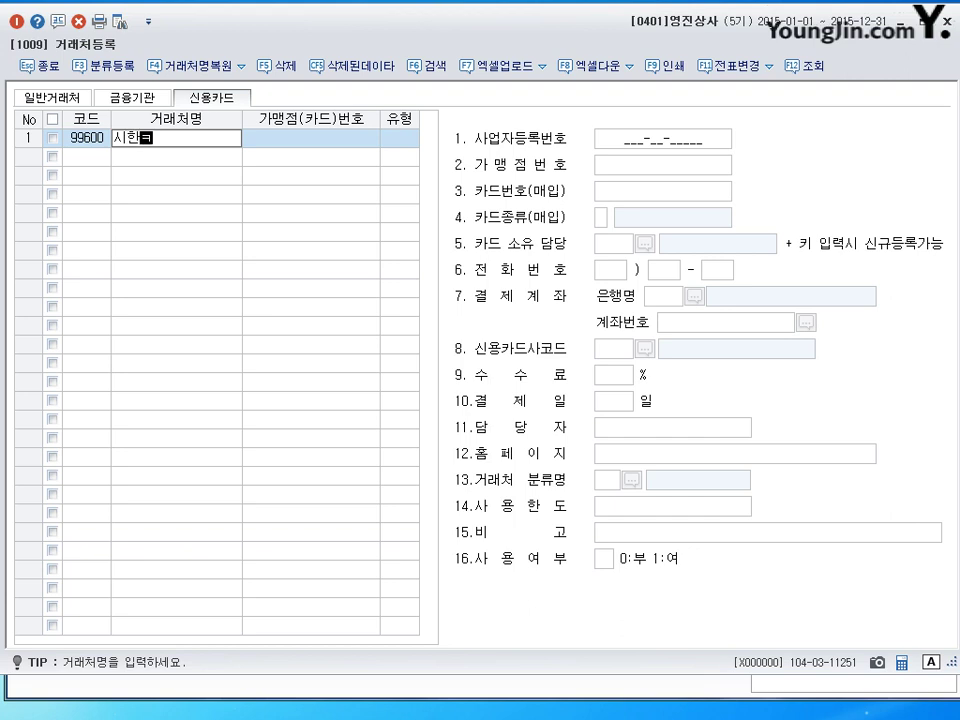
{"action": "type", "text": "드"}
{"action": "key", "text": "BackSpace"}
{"action": "key", "text": "BackSpace"}
{"action": "key", "text": "BackSpace"}
{"action": "key", "text": "BackSpace"}
{"action": "type", "text": "신한카드"}
{"action": "key", "text": "Return"}
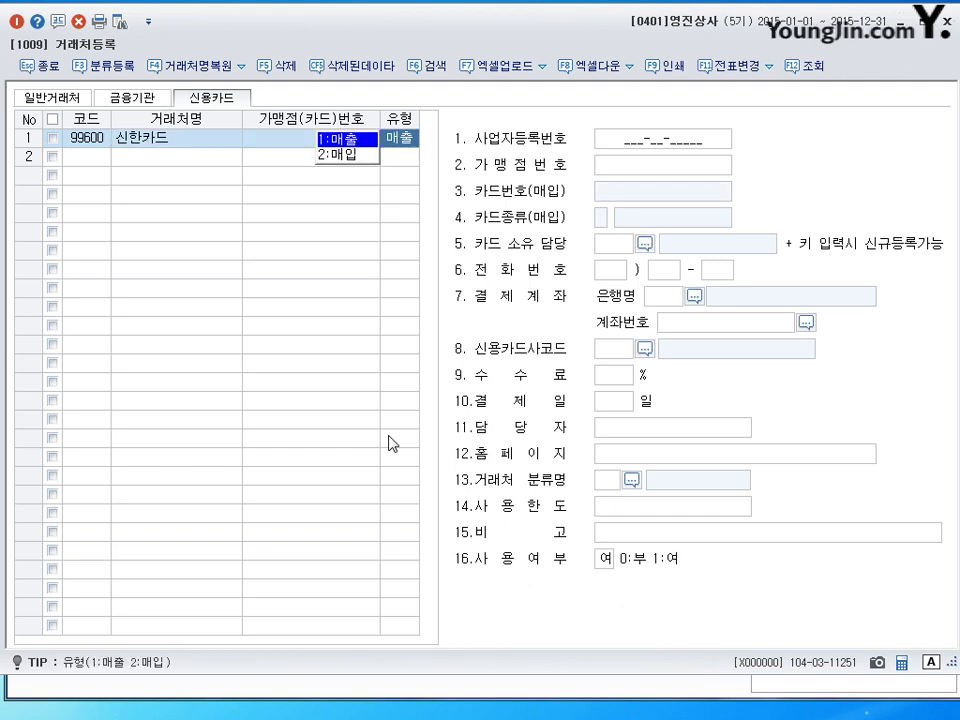
Set 신한카드's client type to 1:매출 and return to the general client list.
{"action": "left_click", "coordinate": [348, 141]}
{"action": "left_click", "coordinate": [626, 165]}
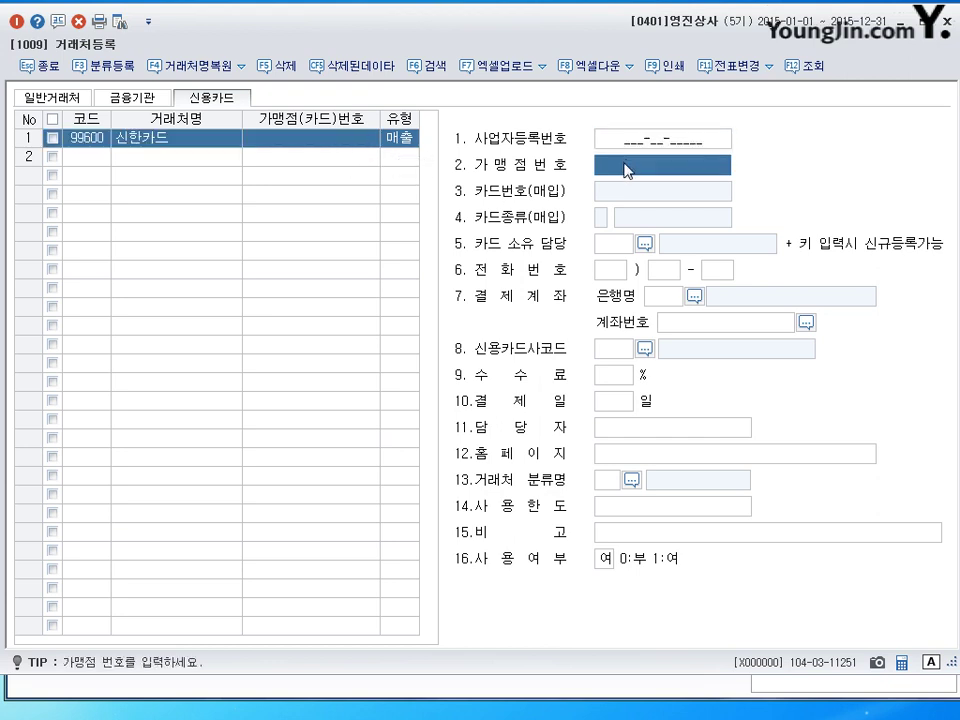
{"action": "left_click", "coordinate": [399, 140]}
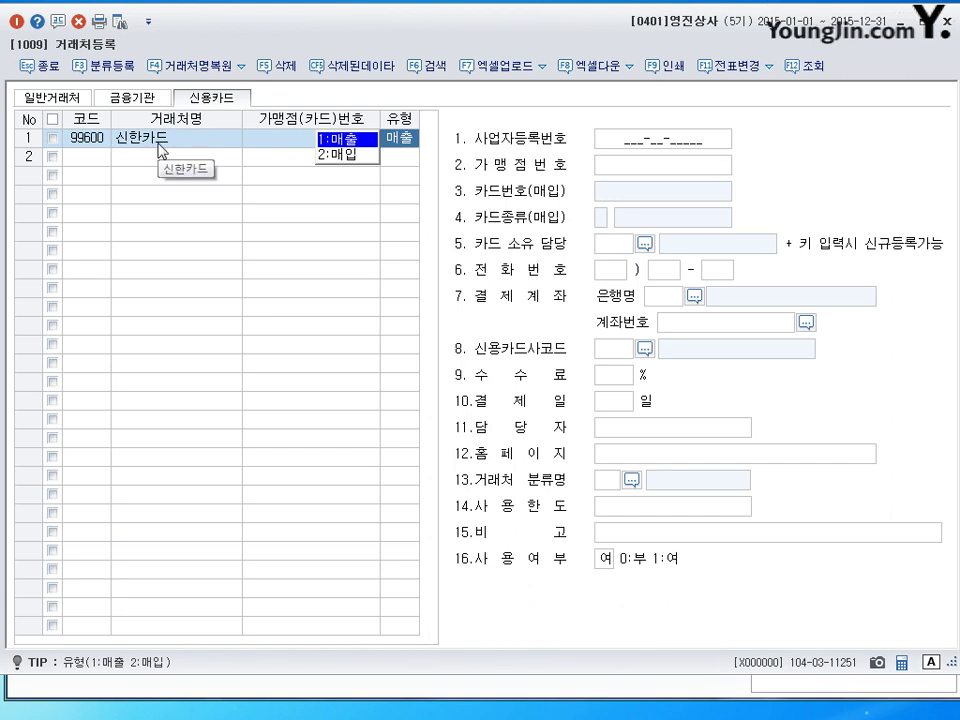
{"action": "key", "text": "2"}
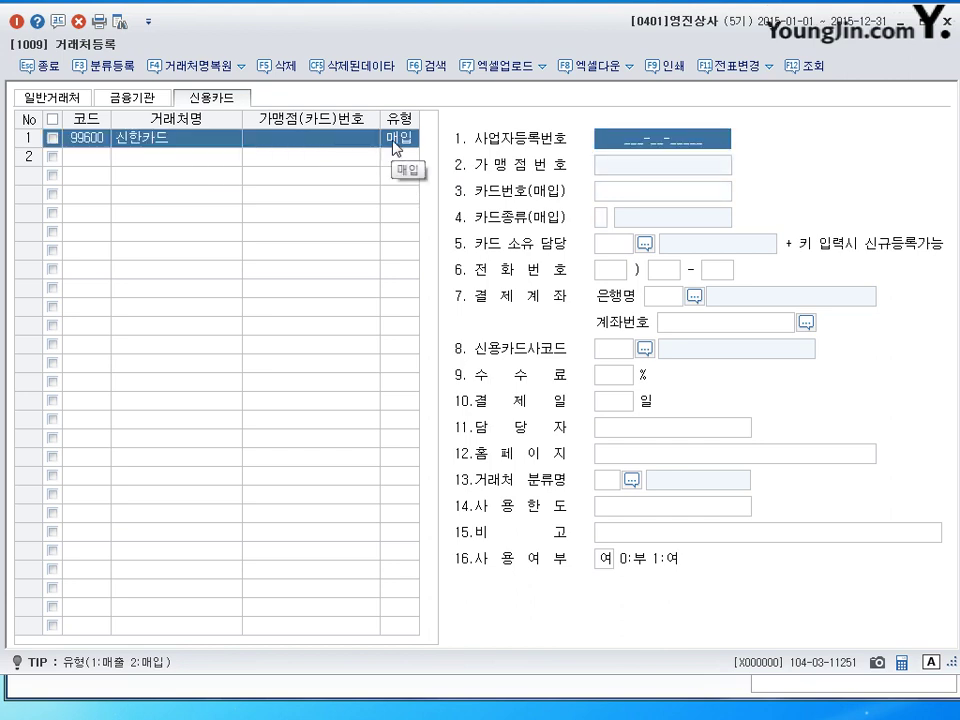
{"action": "key", "text": "Return"}
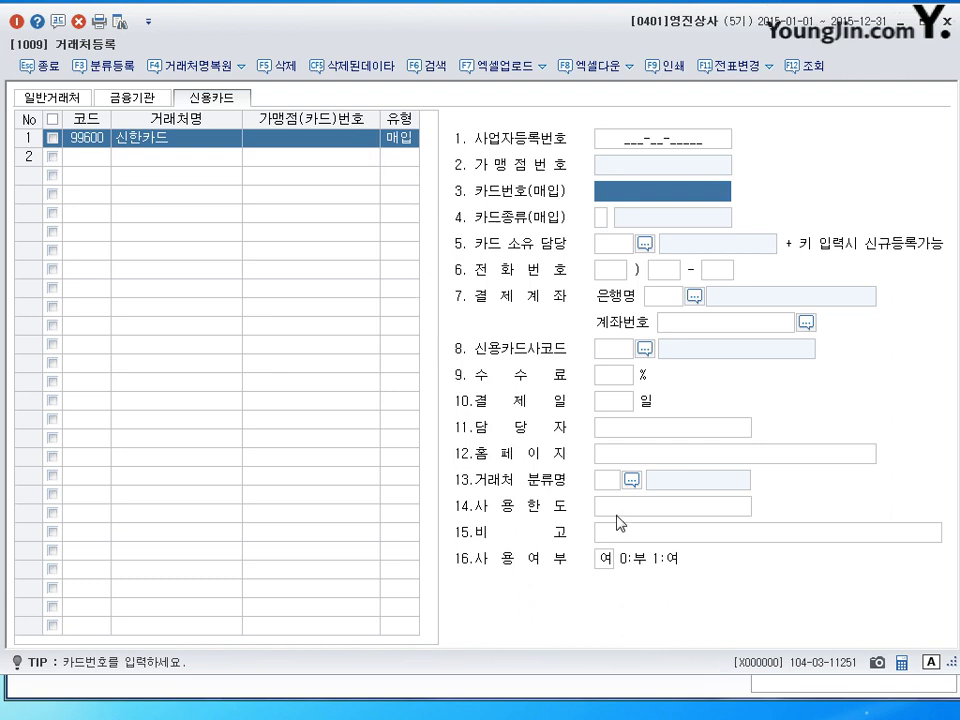
{"action": "left_click", "coordinate": [388, 143]}
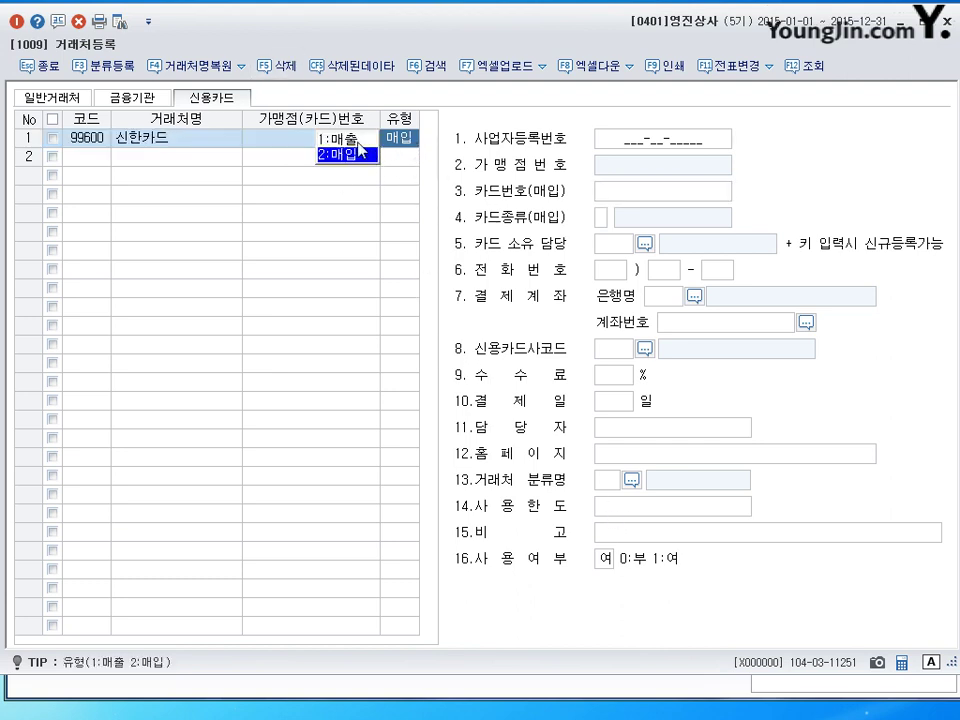
{"action": "key", "text": "1"}
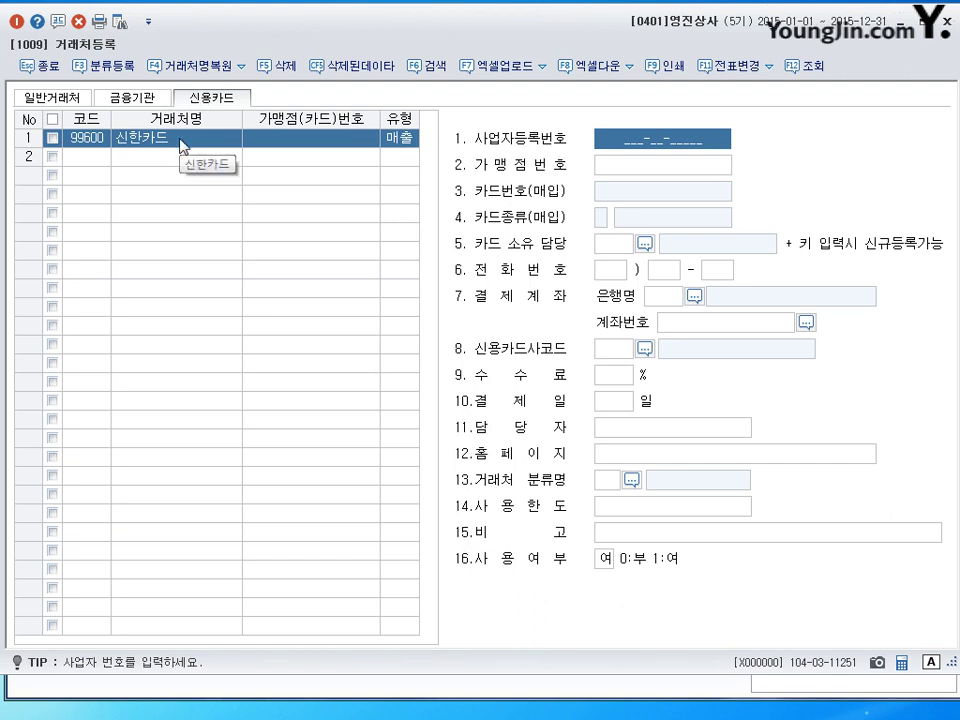
{"action": "left_click", "coordinate": [58, 97]}
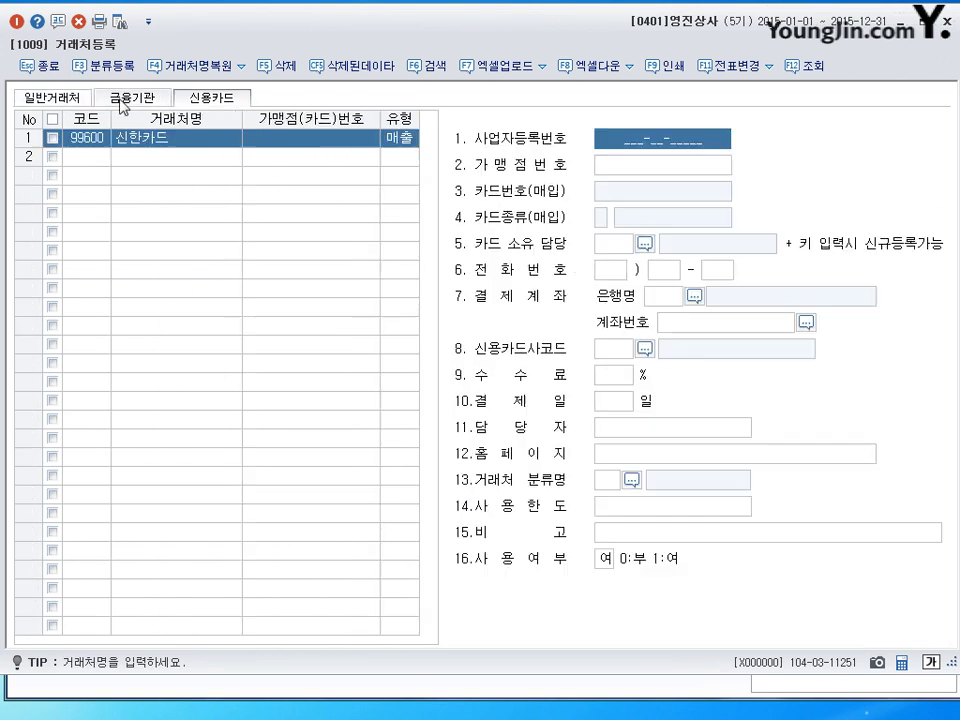
Review the bank and card client lists, then scroll to the exercise listing clients 201–206.
{"action": "left_click", "coordinate": [122, 101]}
{"action": "left_click", "coordinate": [50, 97]}
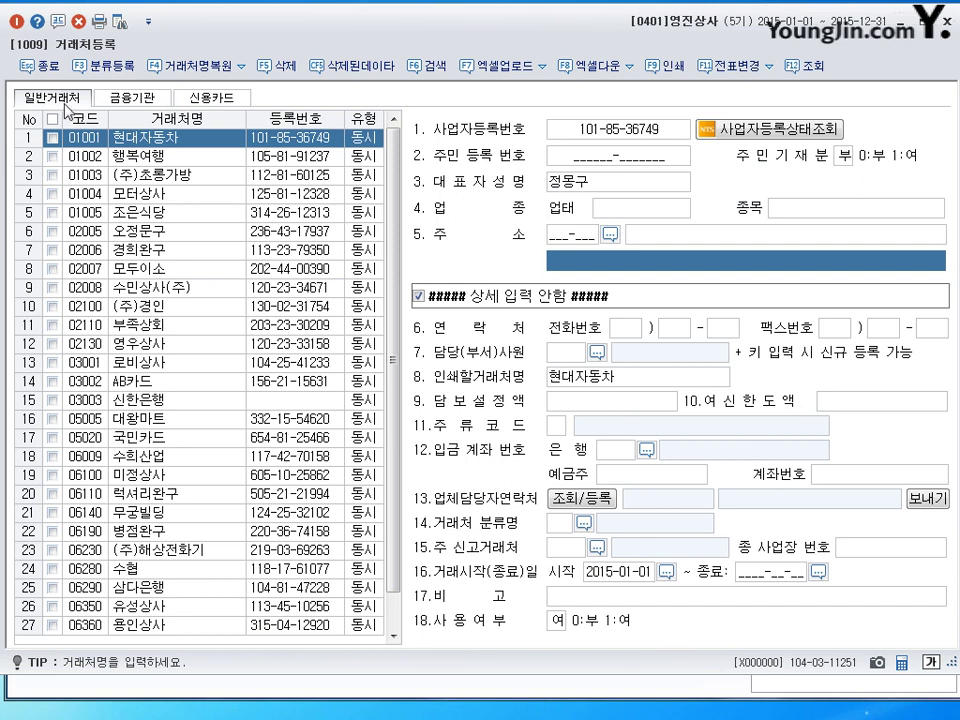
{"action": "left_click", "coordinate": [128, 98]}
{"action": "left_click", "coordinate": [210, 100]}
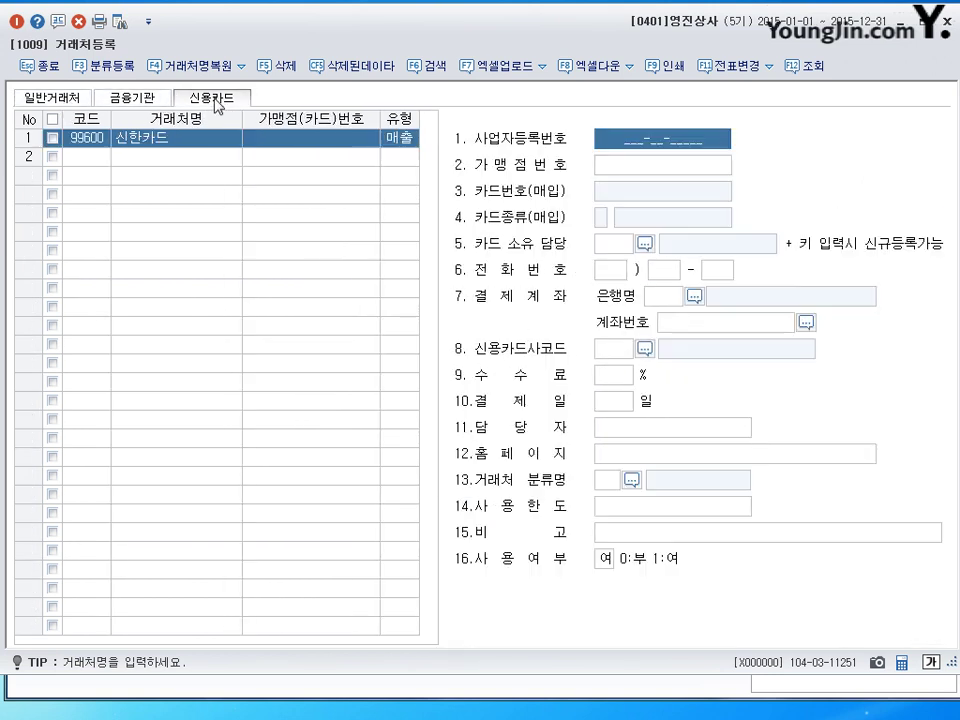
{"action": "left_click", "coordinate": [148, 100]}
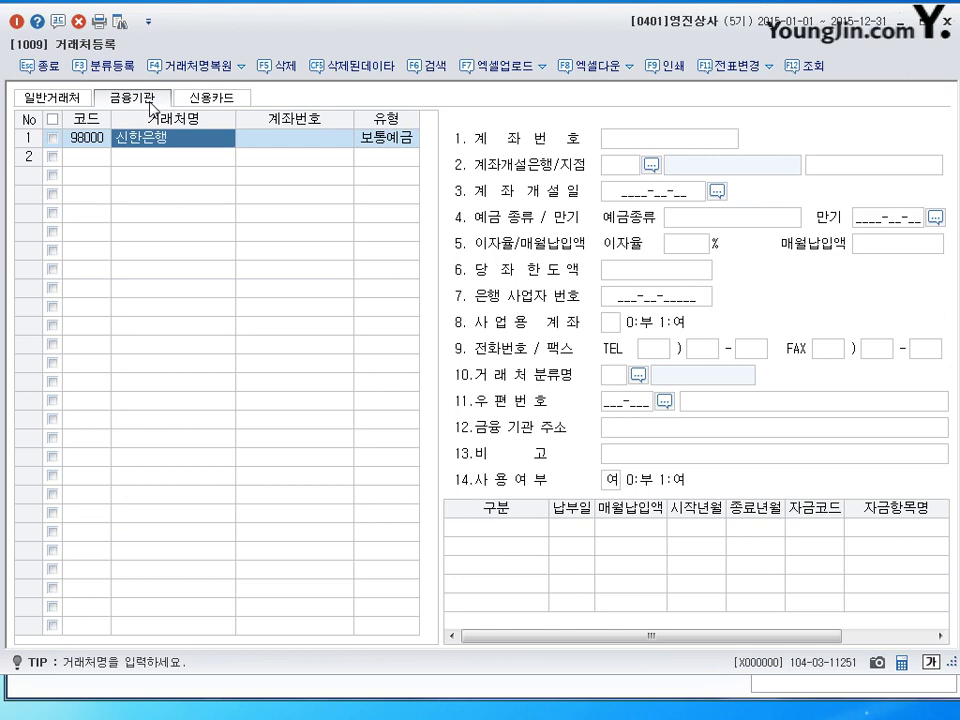
{"action": "left_click", "coordinate": [207, 98]}
{"action": "left_click", "coordinate": [62, 100]}
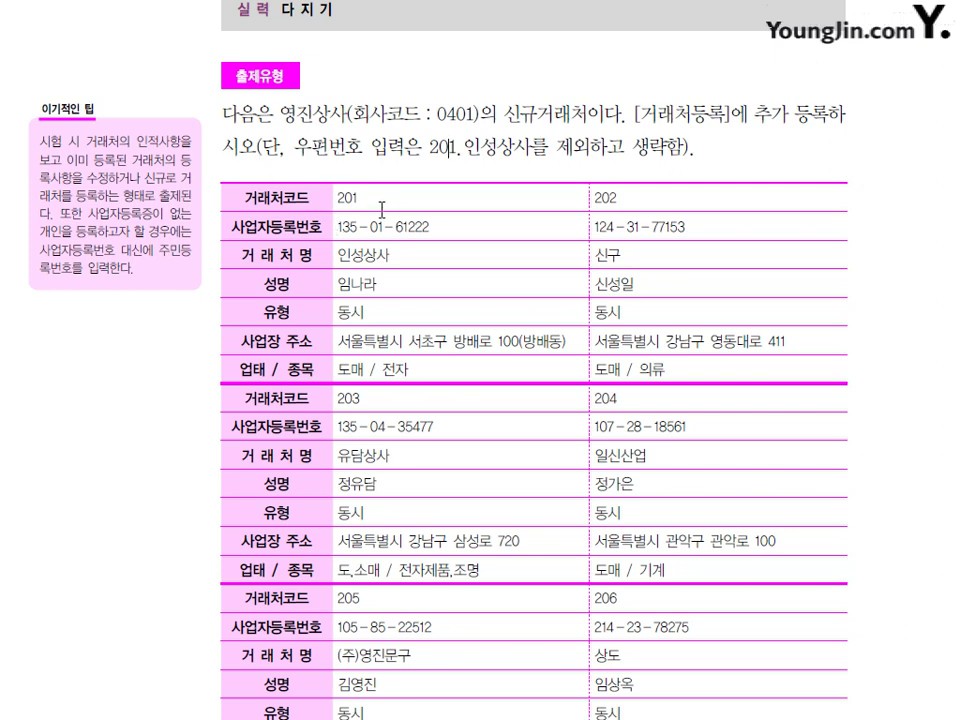
{"action": "scroll", "coordinate": [382, 220], "scroll_direction": "down", "scroll_amount": 1}
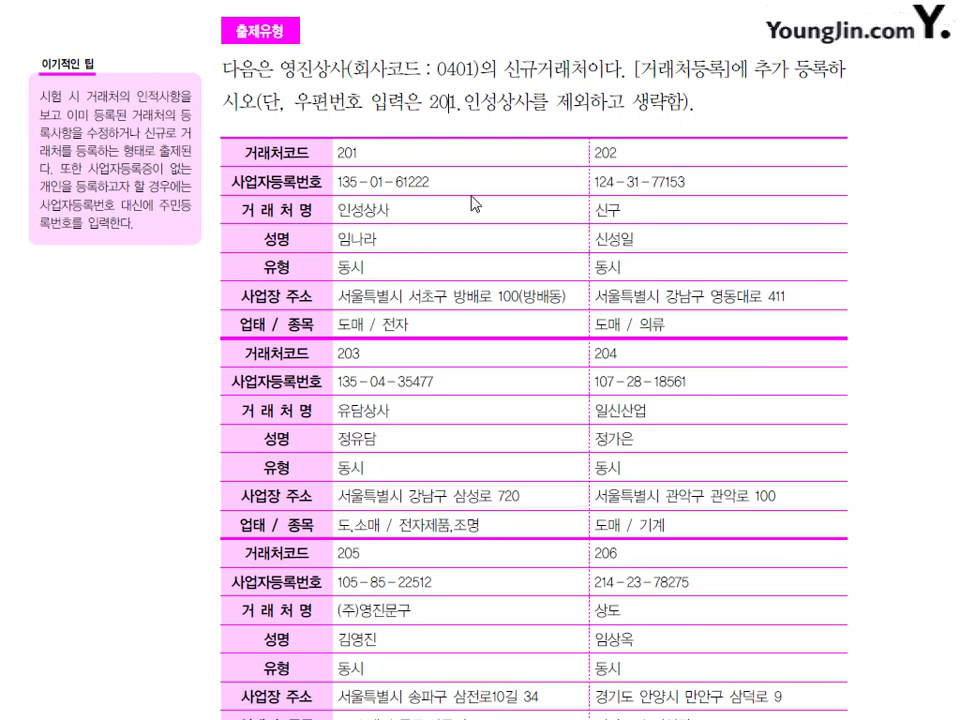
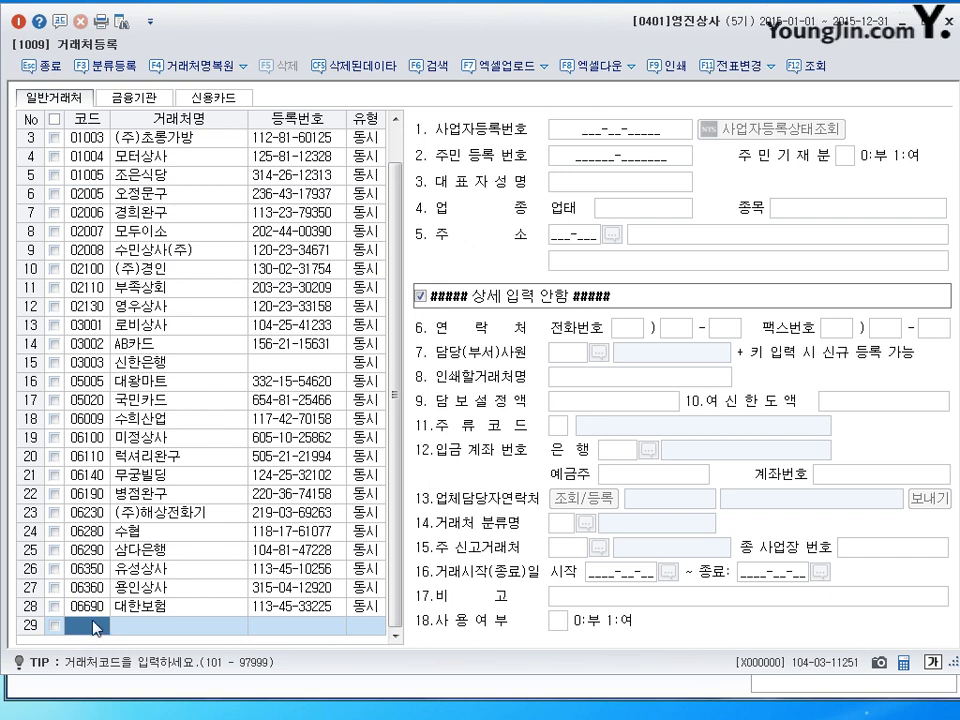
In row 29, enter code 201 and name 인성상사, and set its type to 3:동시.
{"action": "type", "text": "201"}
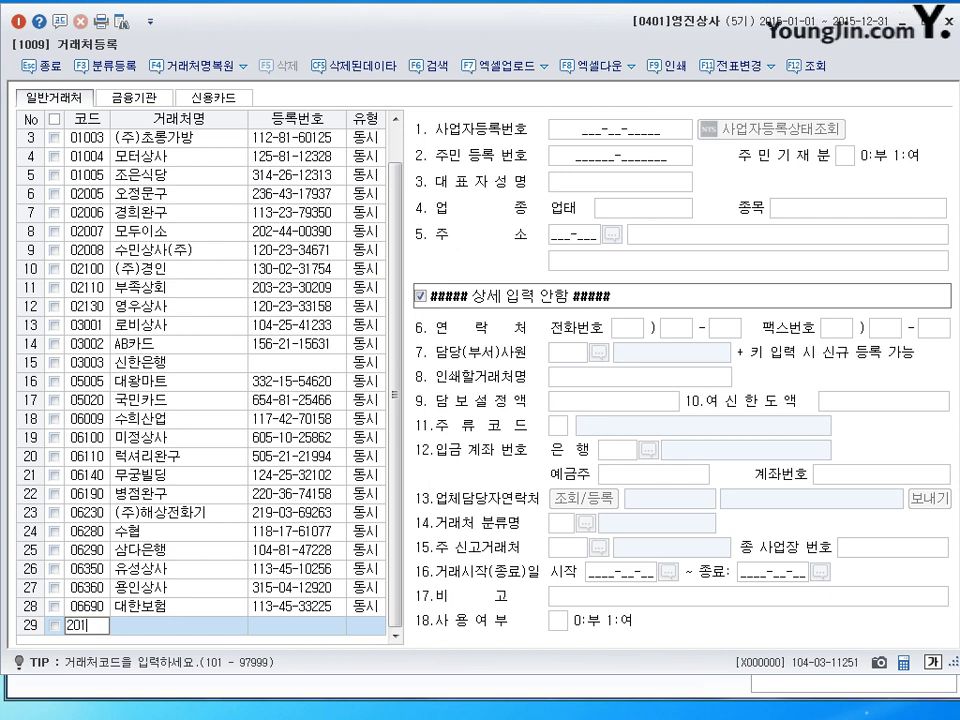
{"action": "key", "text": "Return"}
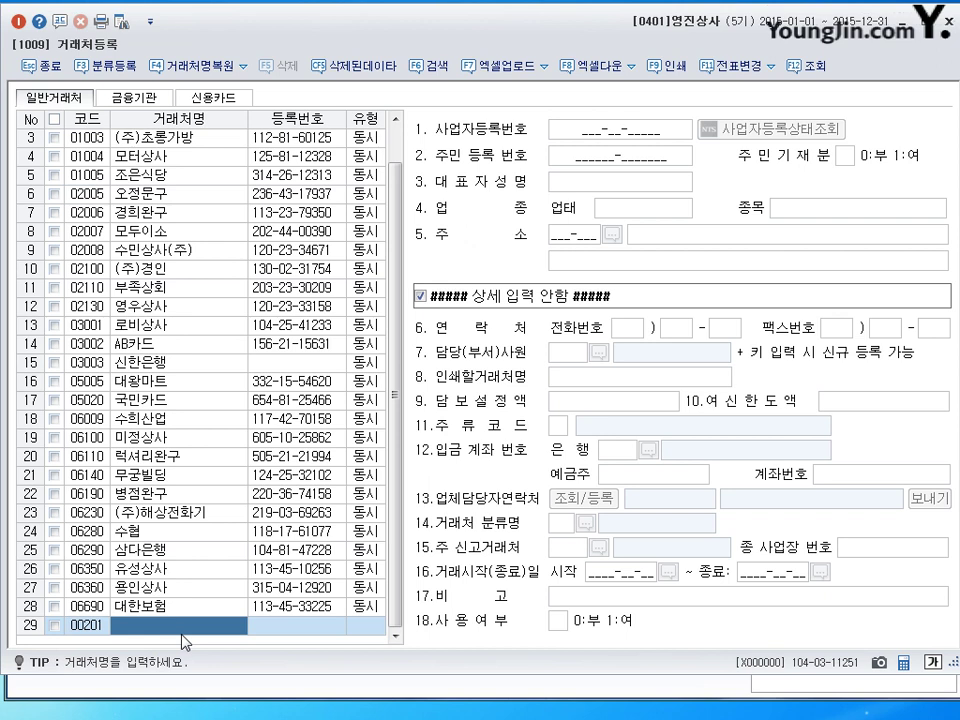
{"action": "type", "text": "인성상사"}
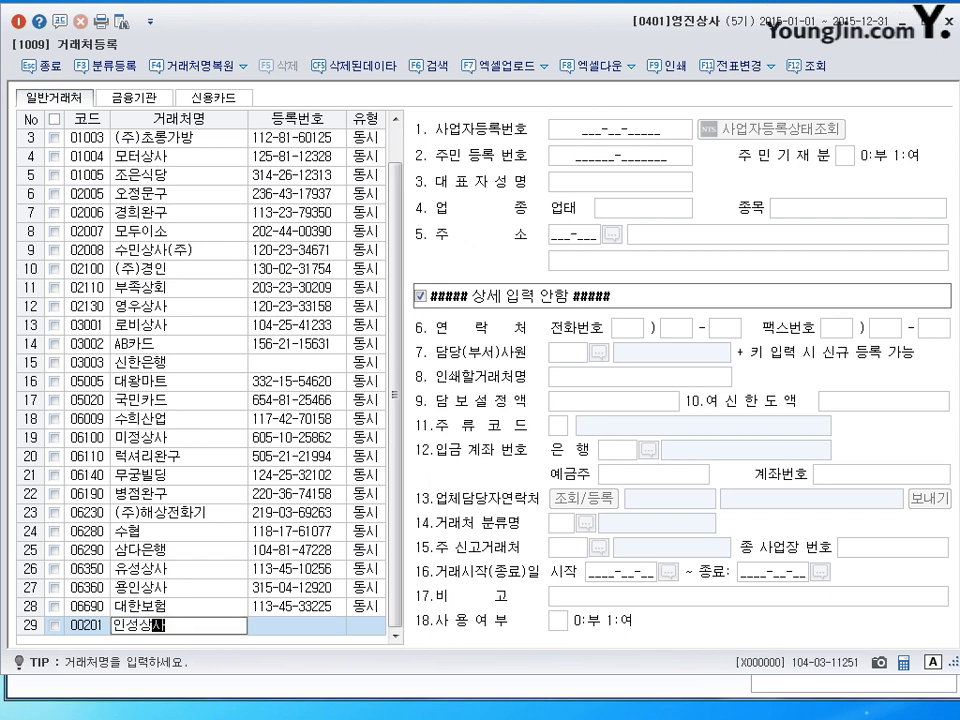
{"action": "key", "text": "Return"}
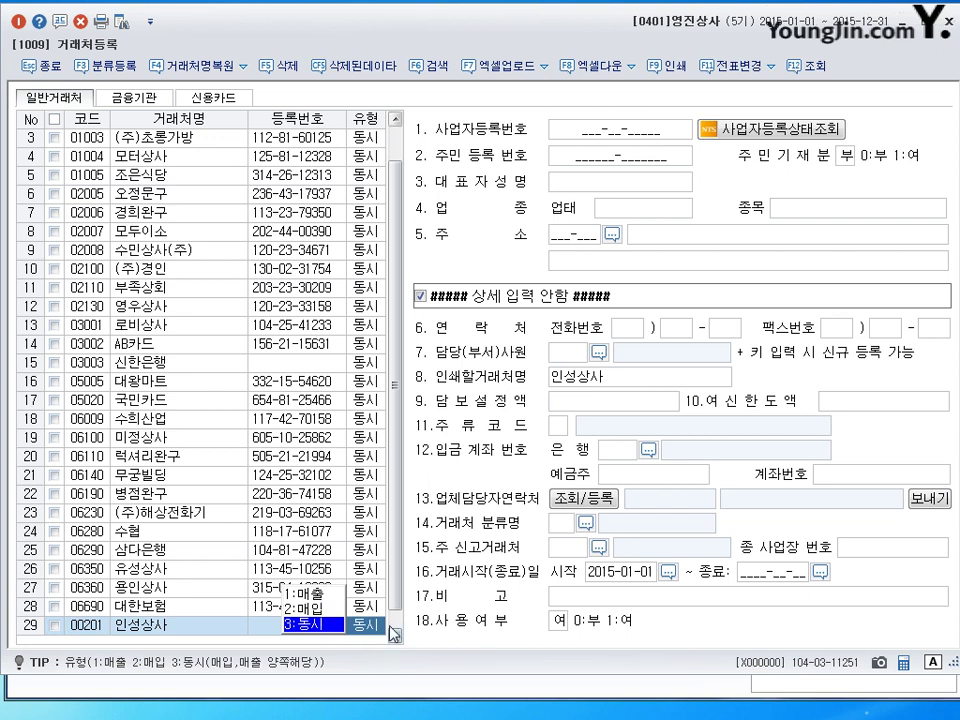
{"action": "left_click", "coordinate": [315, 626]}
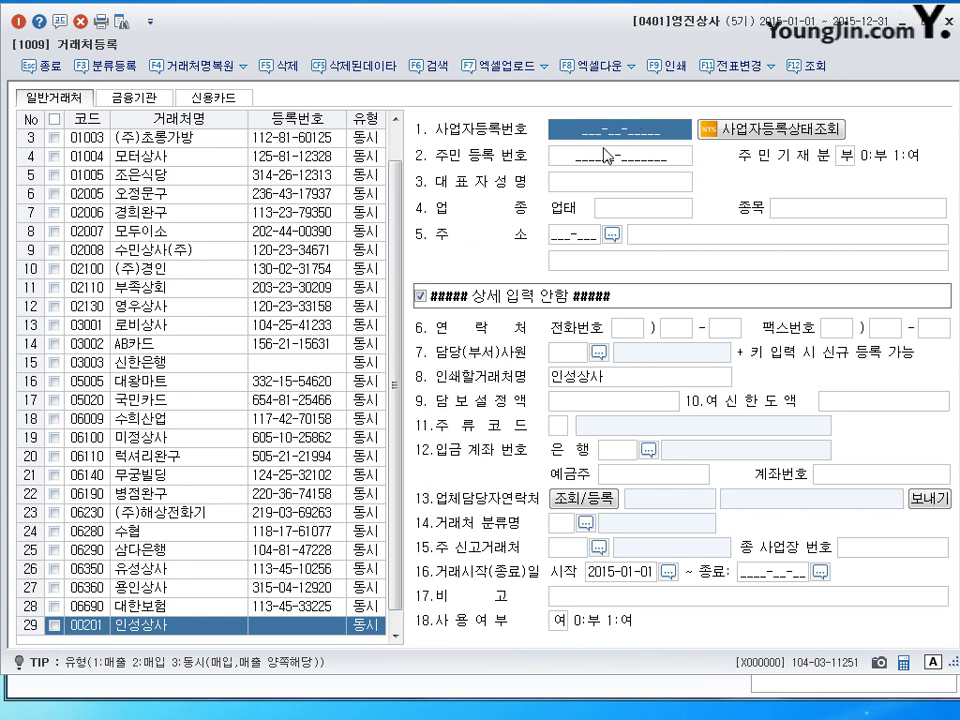
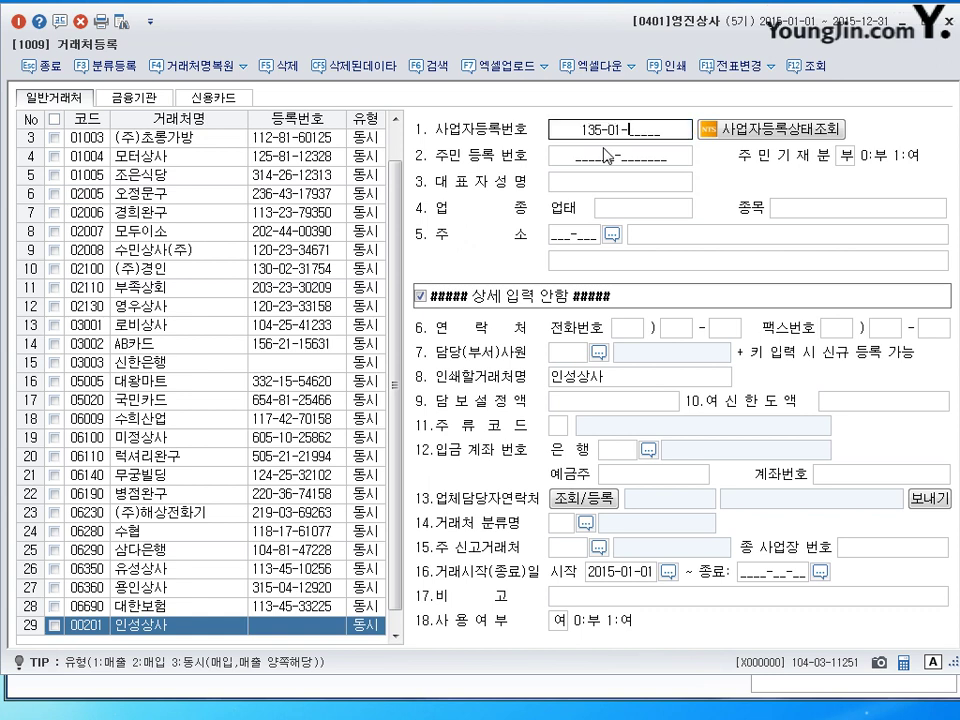
{"action": "key", "text": "Return"}
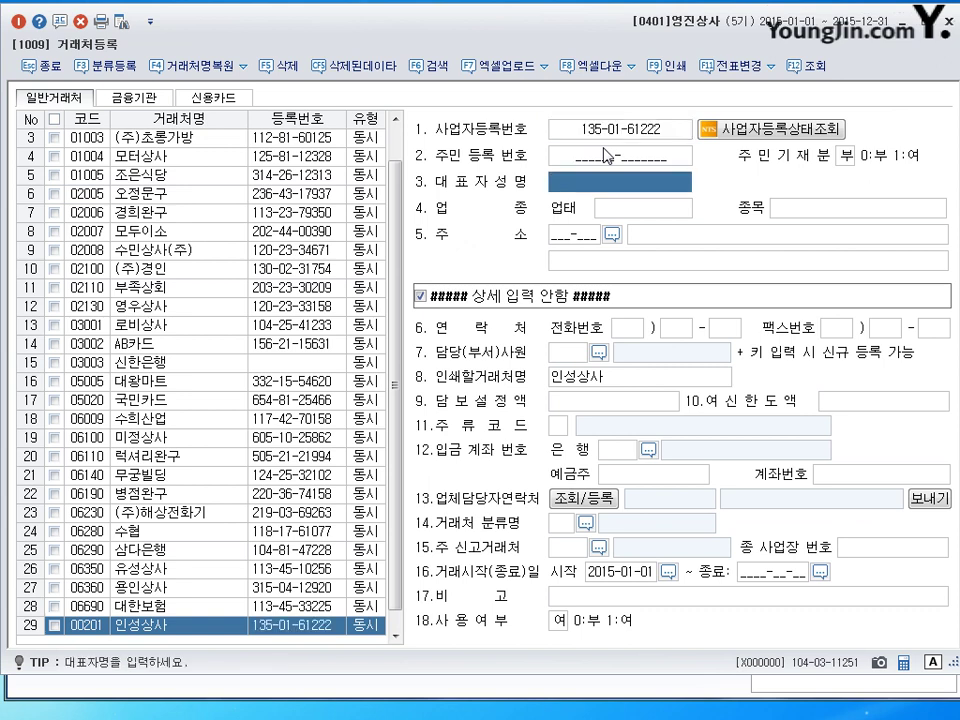
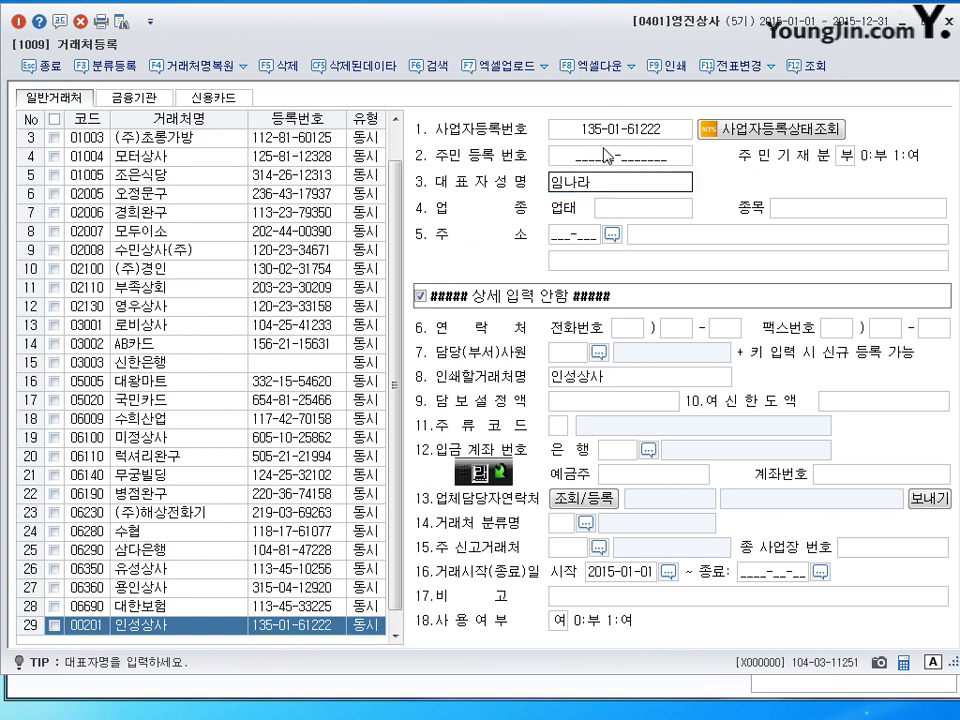
{"action": "key", "text": "Return"}
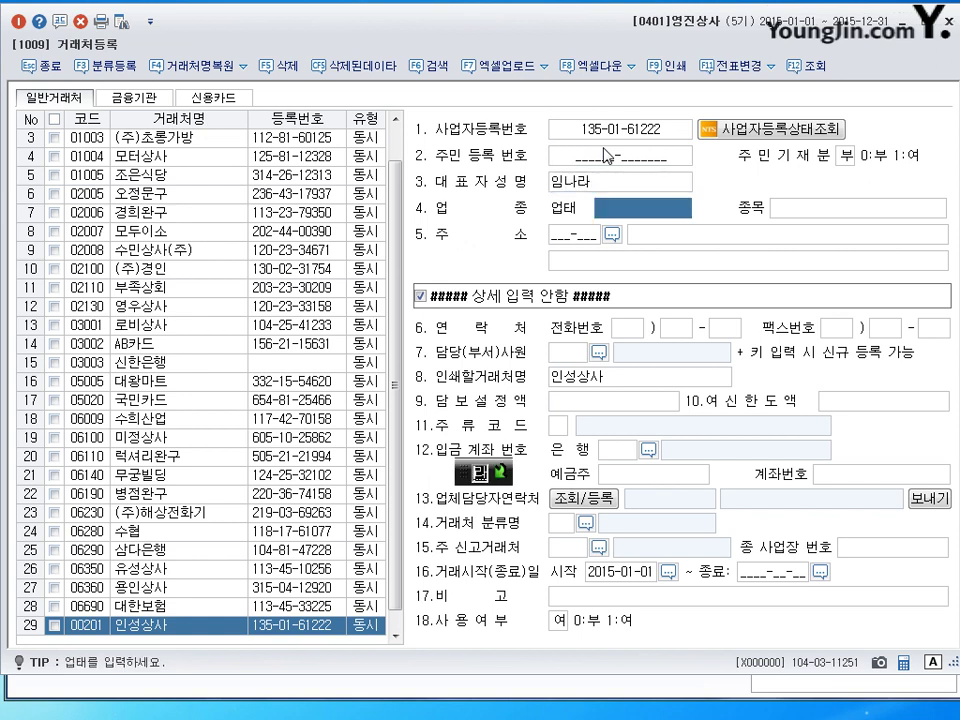
{"action": "type", "text": "도매"}
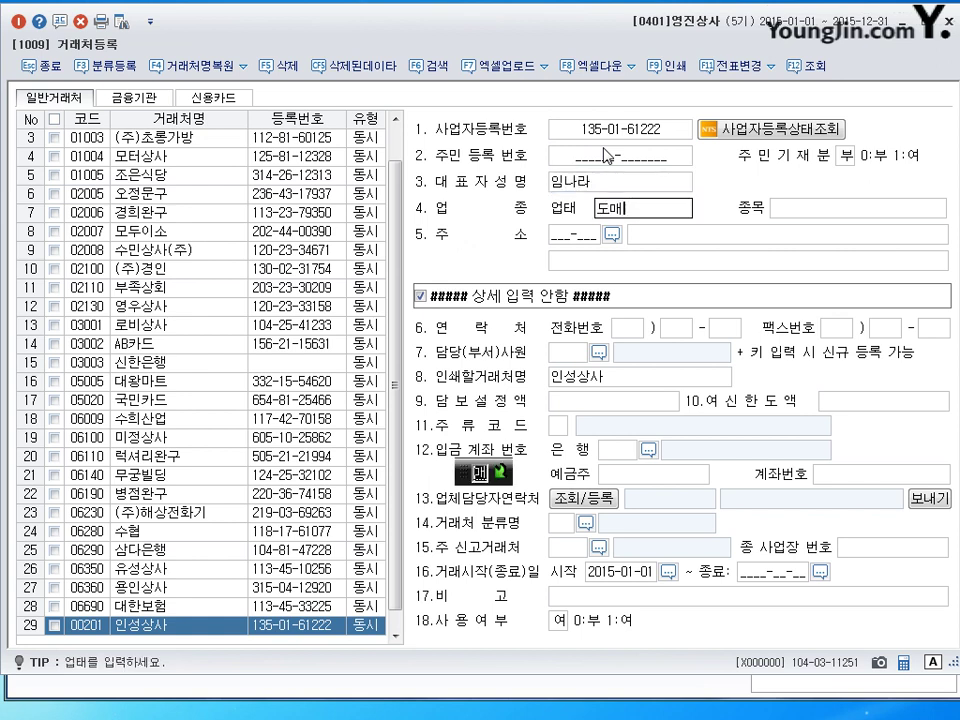
{"action": "key", "text": "Return"}
{"action": "type", "text": "전자"}
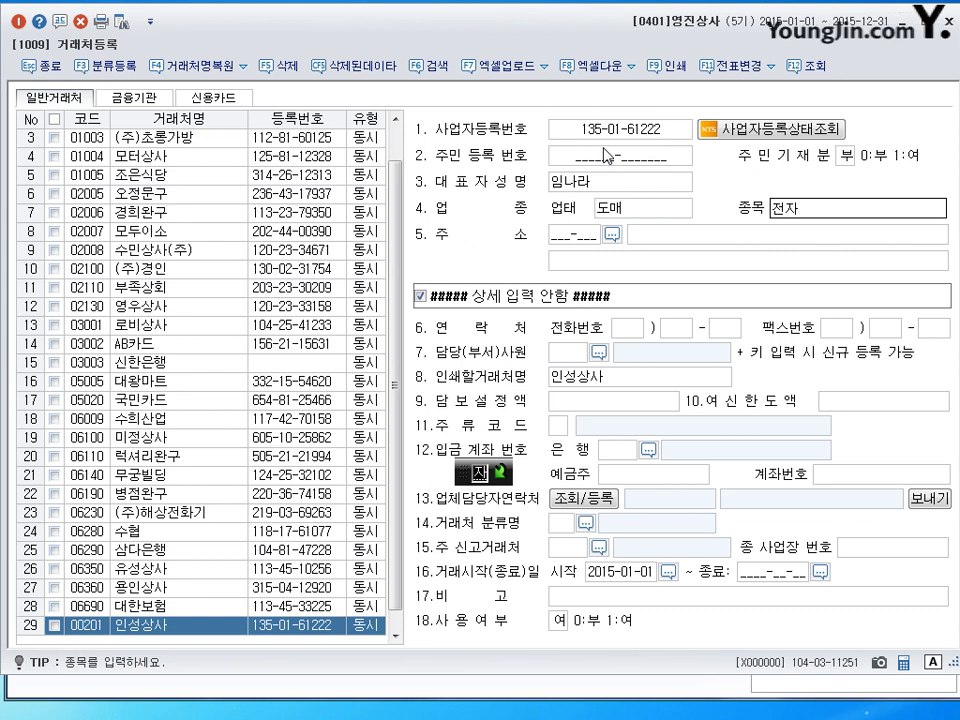
{"action": "key", "text": "Return"}
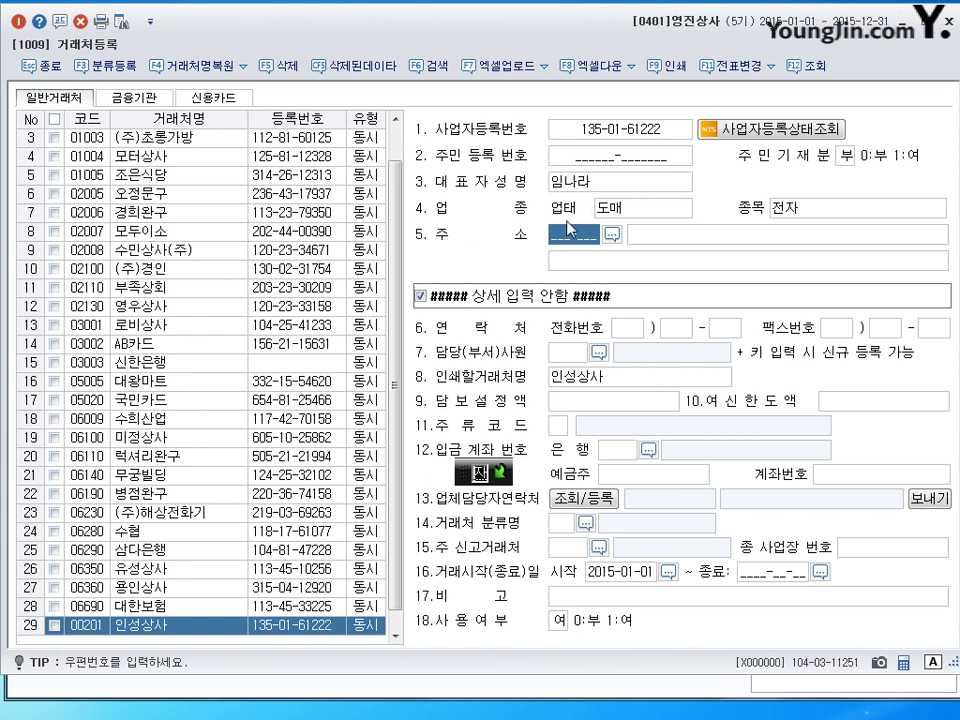
{"action": "left_click", "coordinate": [629, 238]}
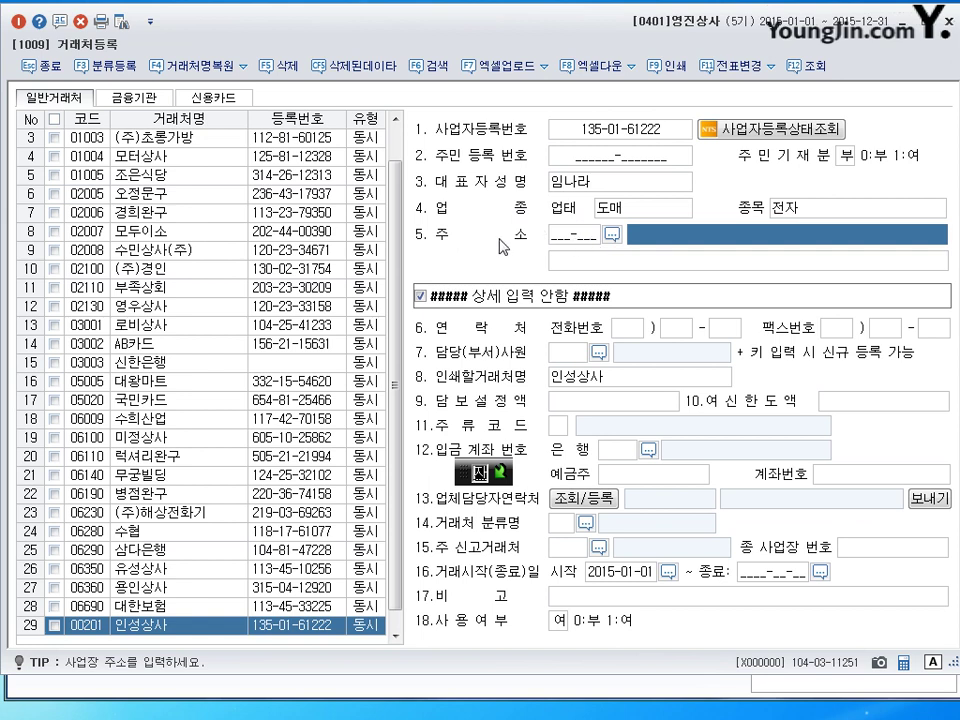
{"action": "left_click", "coordinate": [611, 236]}
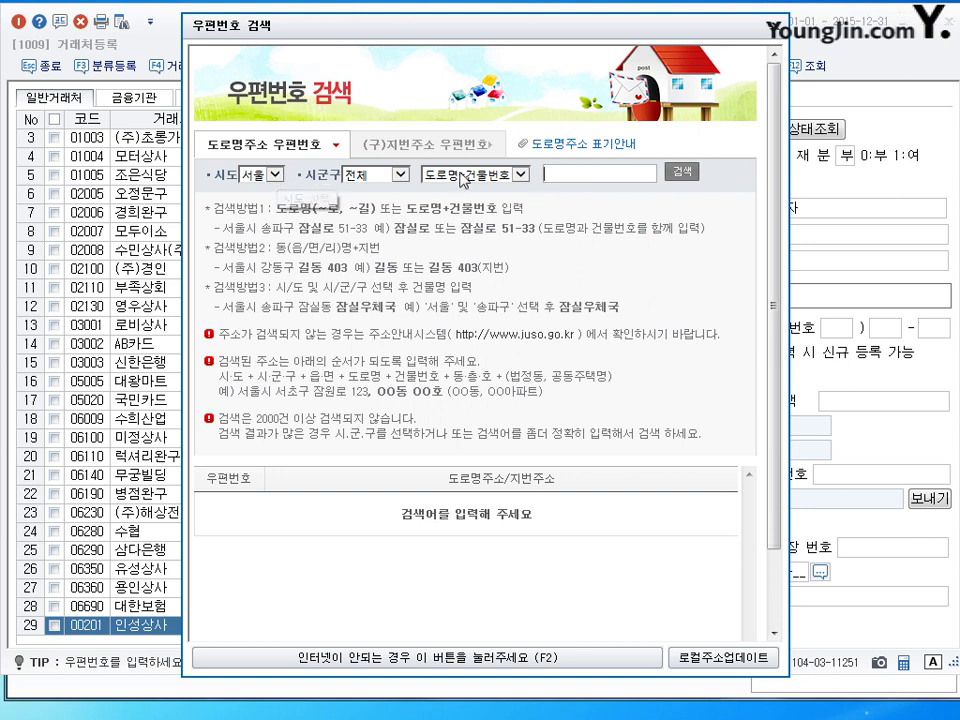
{"action": "left_click", "coordinate": [401, 175]}
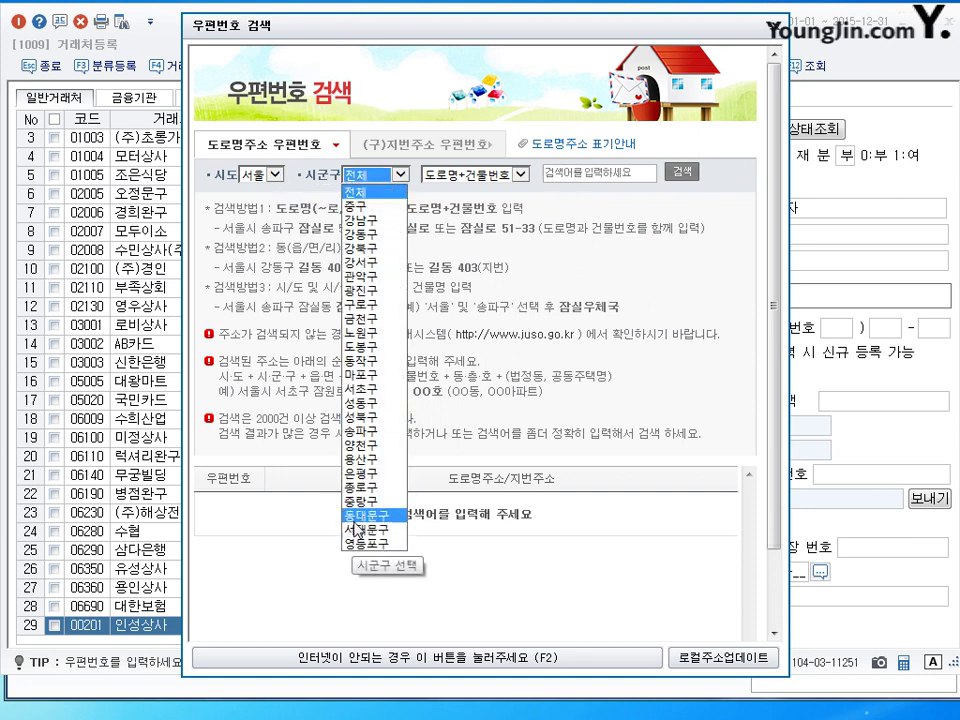
{"action": "left_click", "coordinate": [370, 388]}
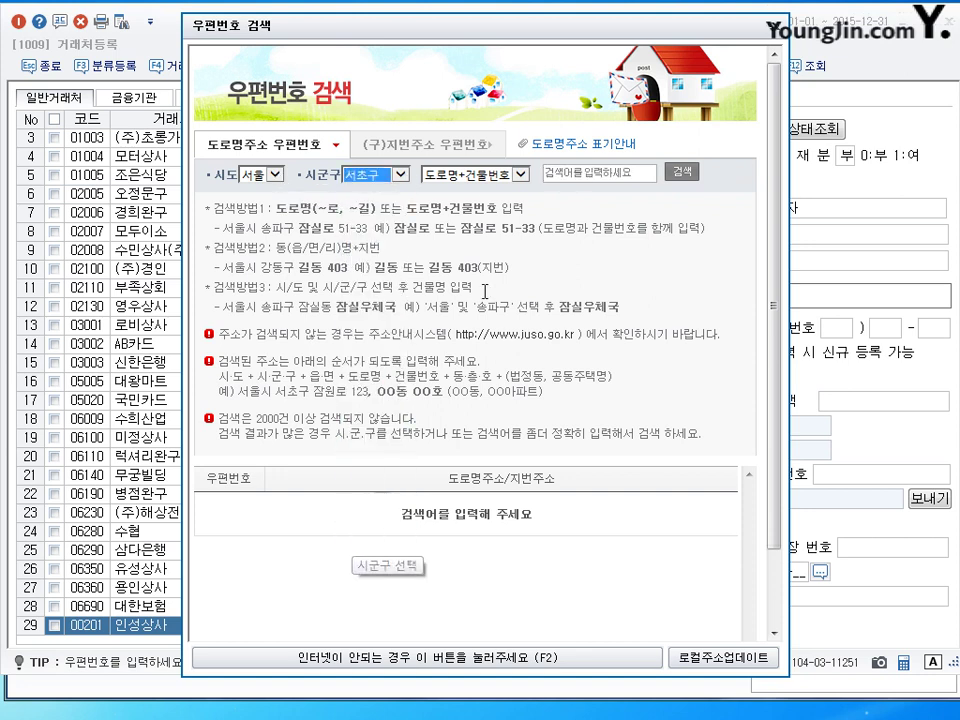
{"action": "left_click", "coordinate": [602, 176]}
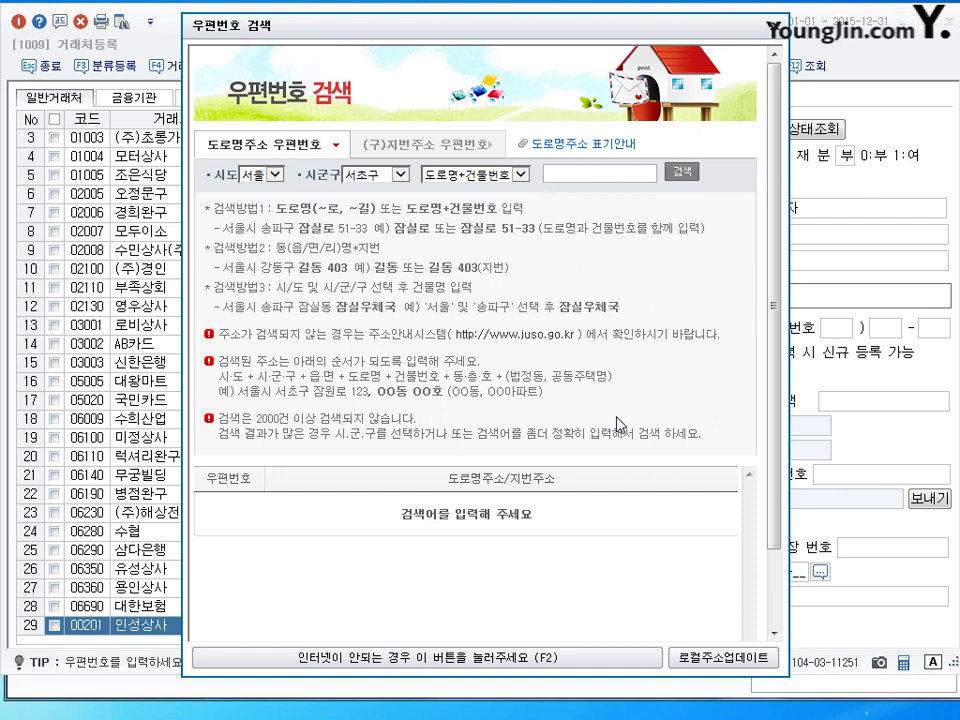
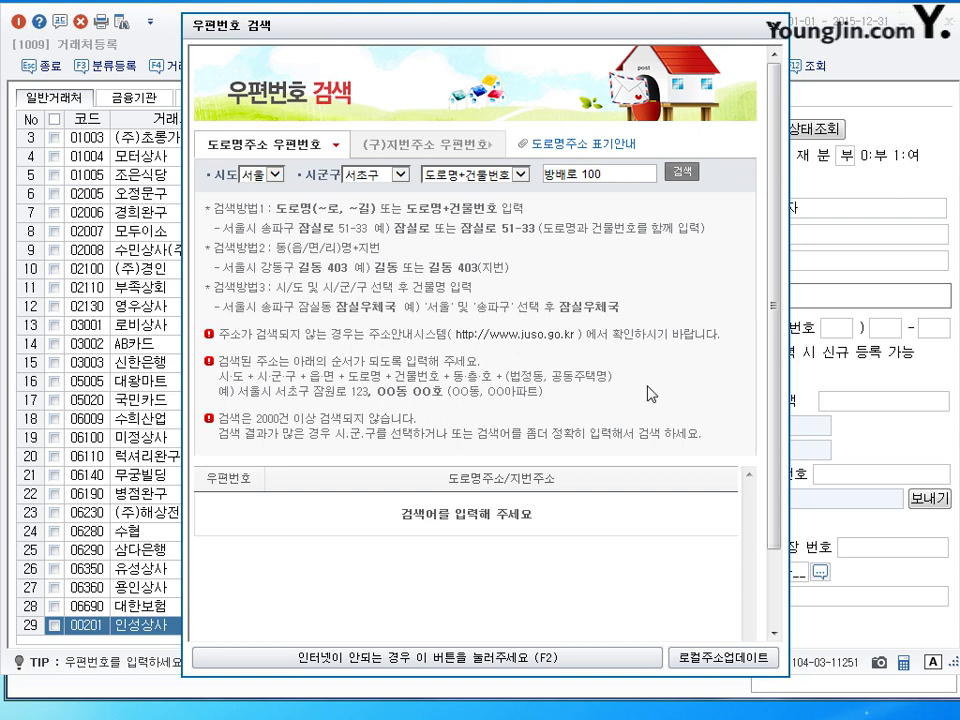
{"action": "key", "text": "Return"}
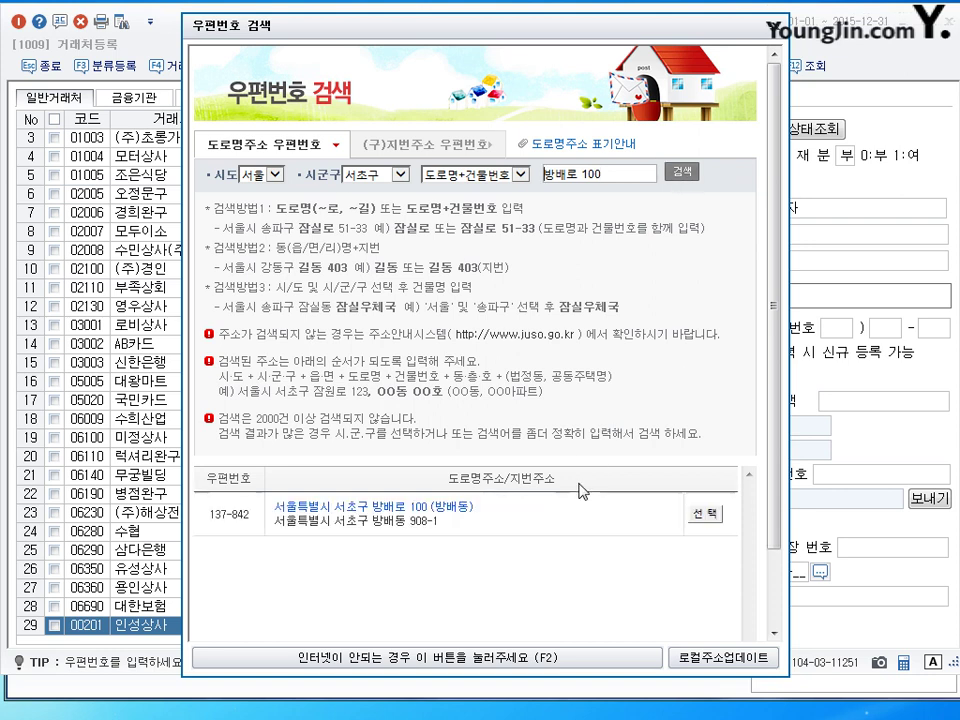
{"action": "left_click", "coordinate": [706, 514]}
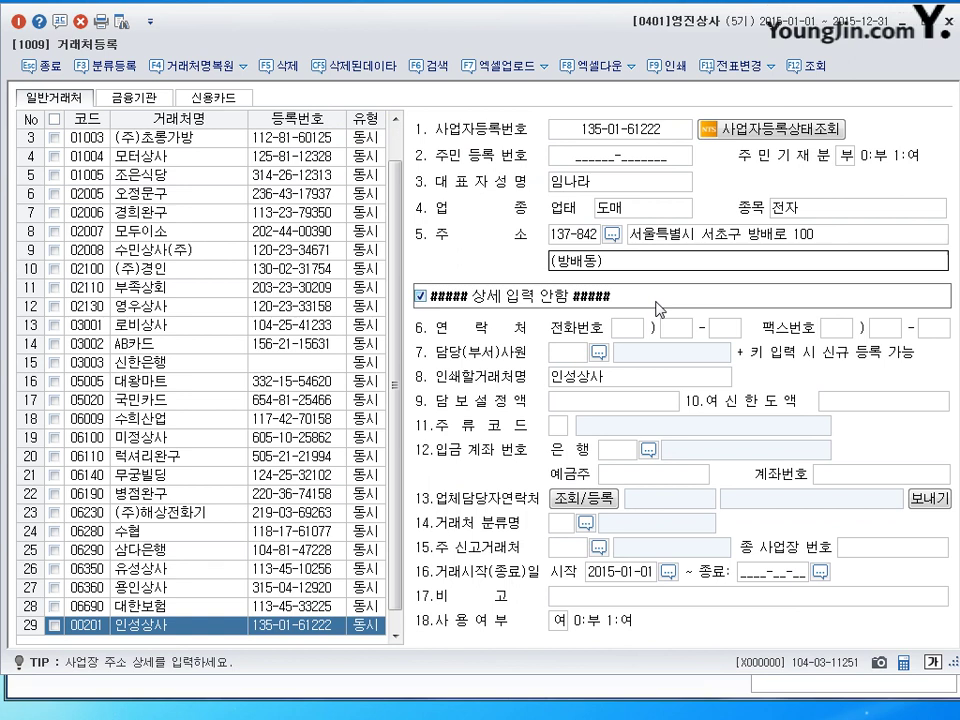
{"action": "key", "text": "Return"}
Move back up to row 29 to review the saved 인성상사 record.
{"action": "key", "text": "Up"}
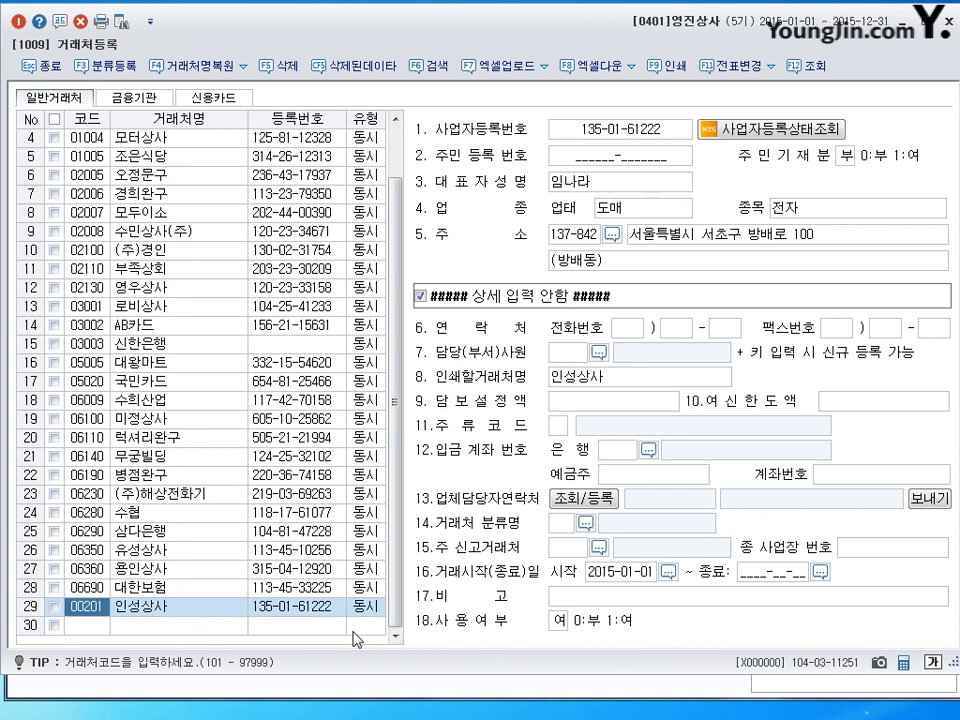
Start row 30 with code 202, name 신구, keeping type 3:동시.
{"action": "left_click", "coordinate": [90, 628]}
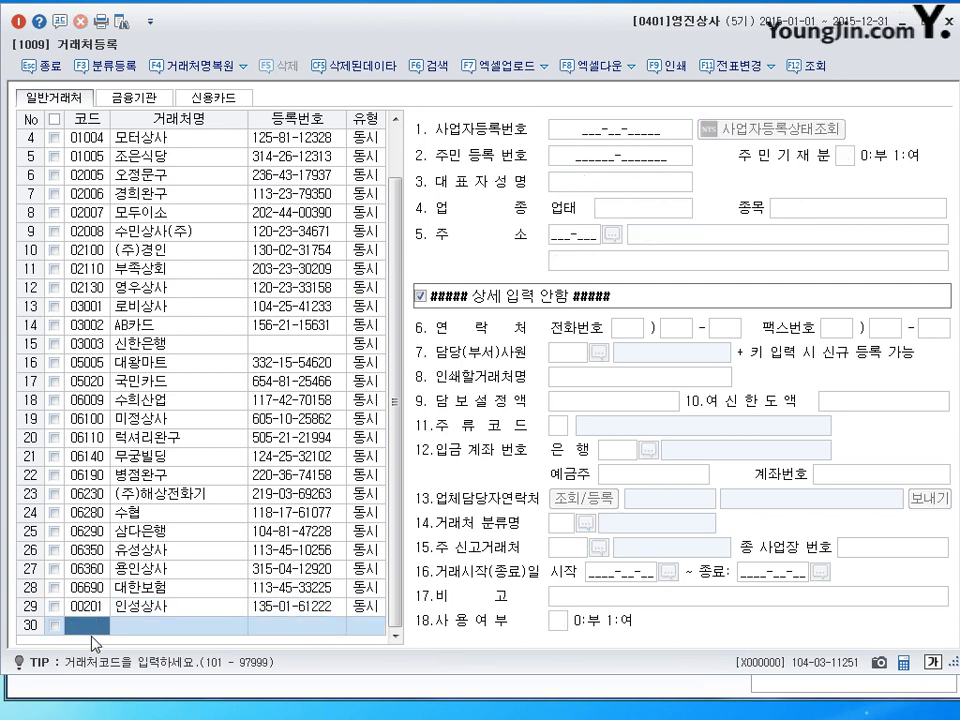
{"action": "type", "text": "202"}
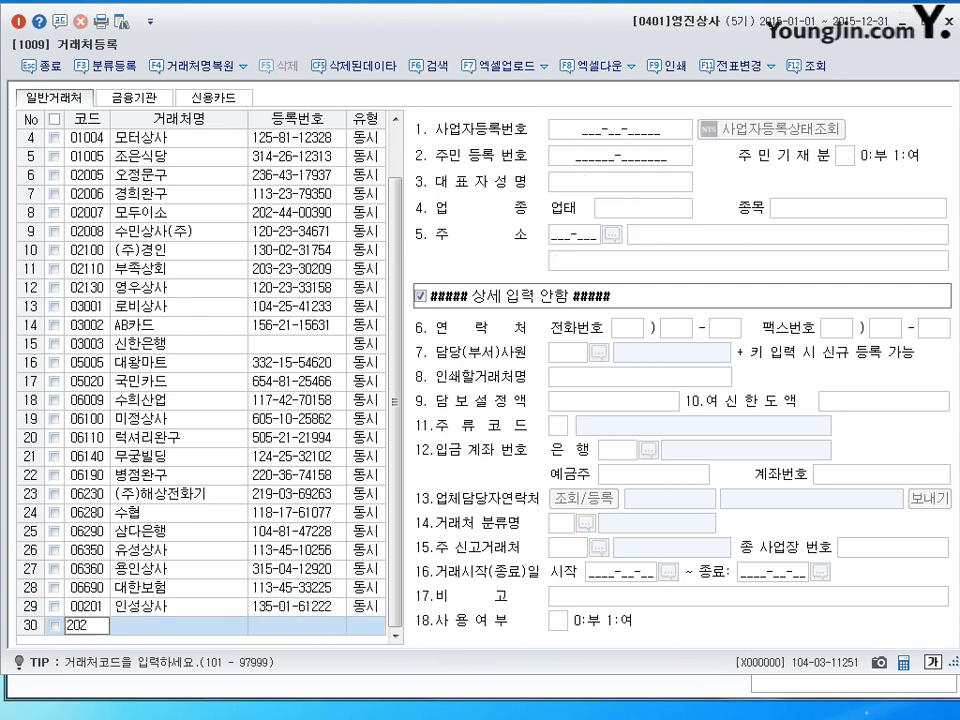
{"action": "key", "text": "Return"}
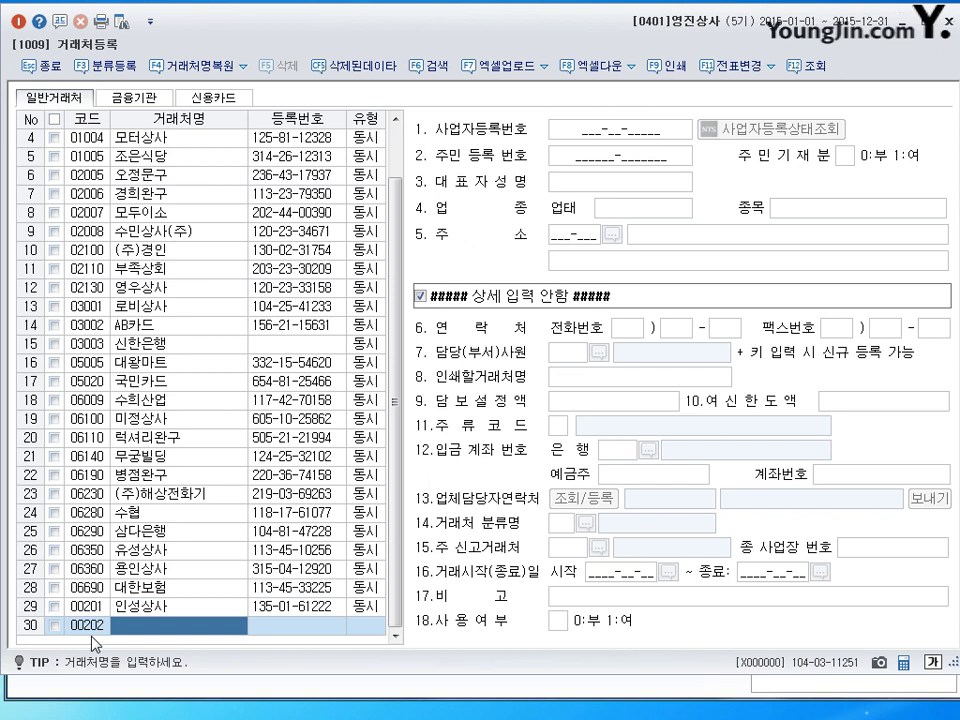
{"action": "type", "text": "신구"}
{"action": "key", "text": "Return"}
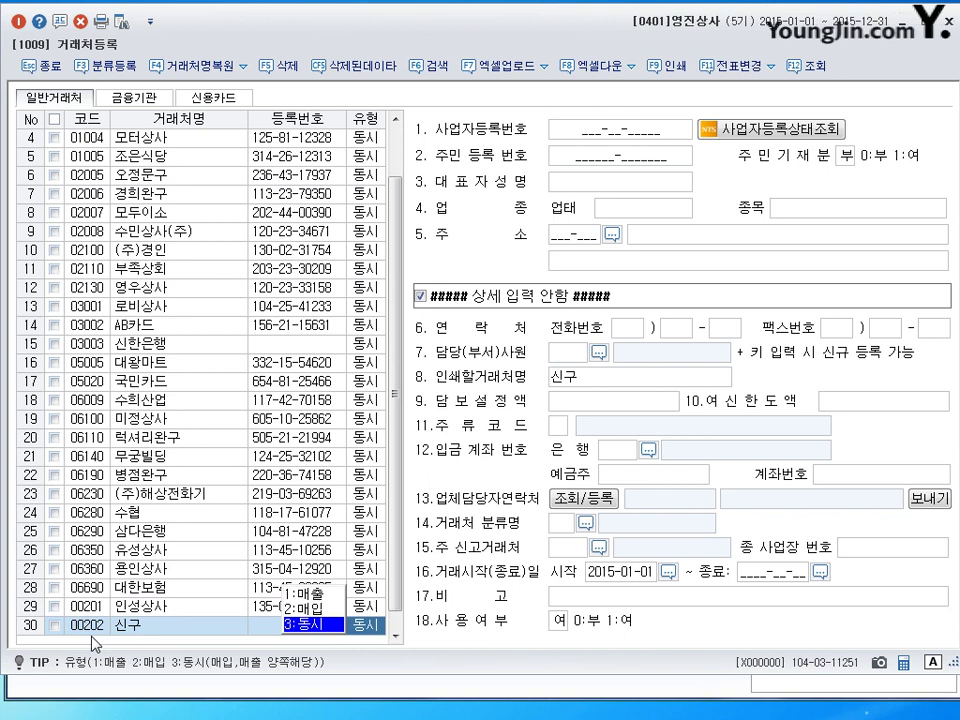
{"action": "key", "text": "Return"}
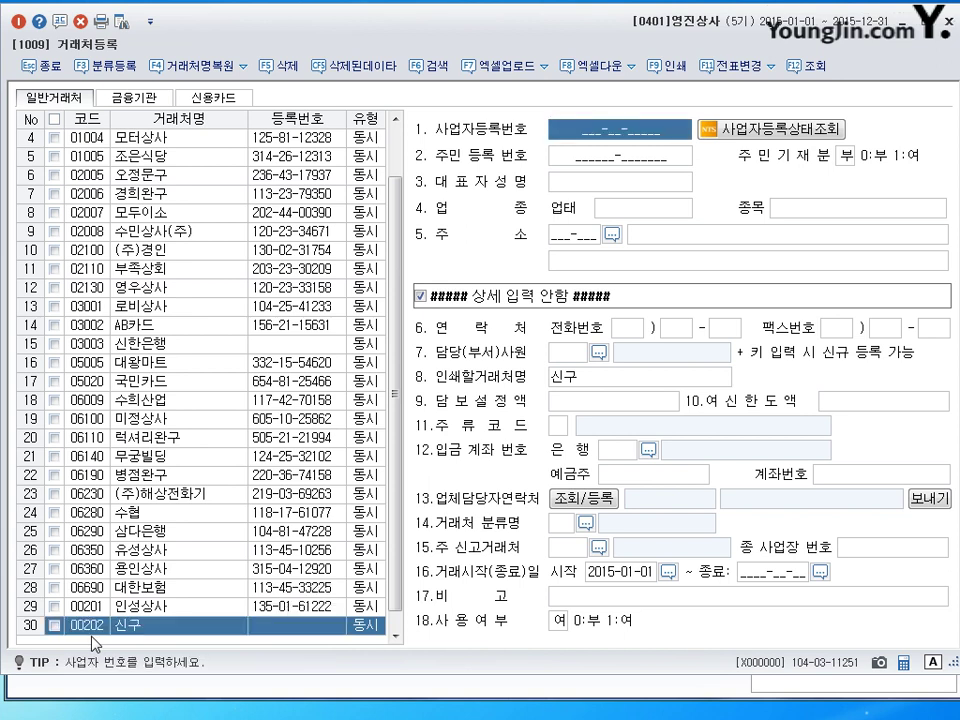
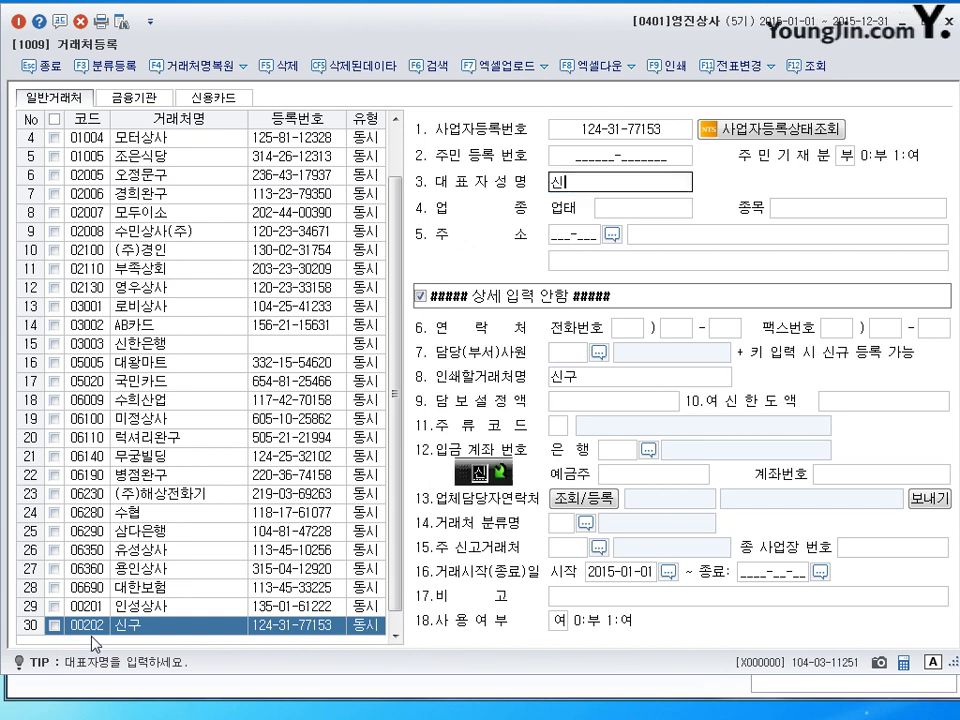
{"action": "key", "text": "Return"}
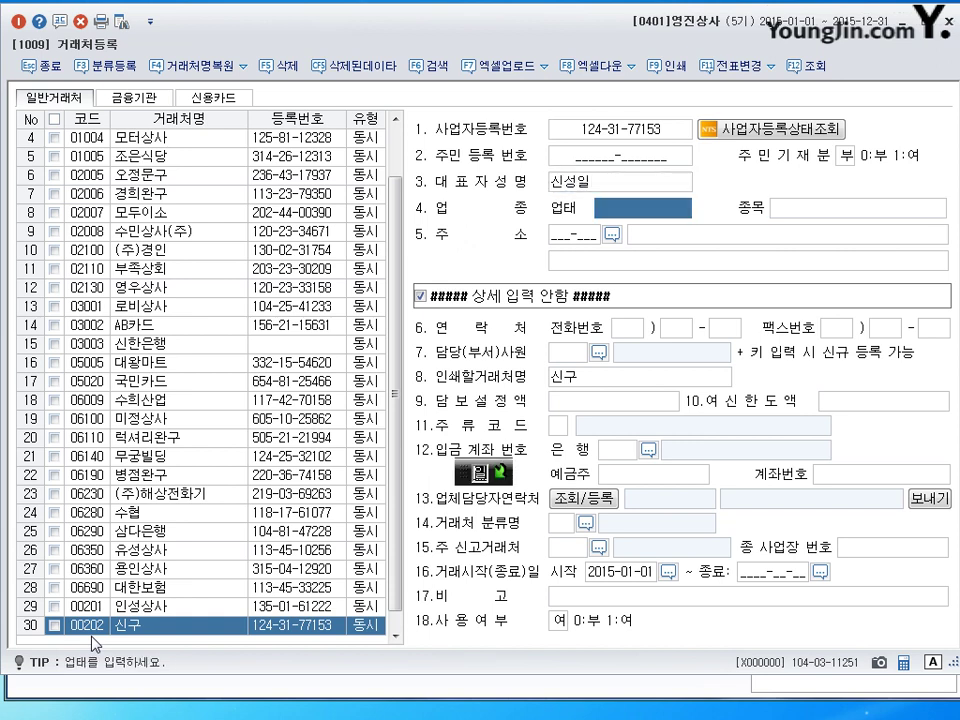
{"action": "type", "text": "도매"}
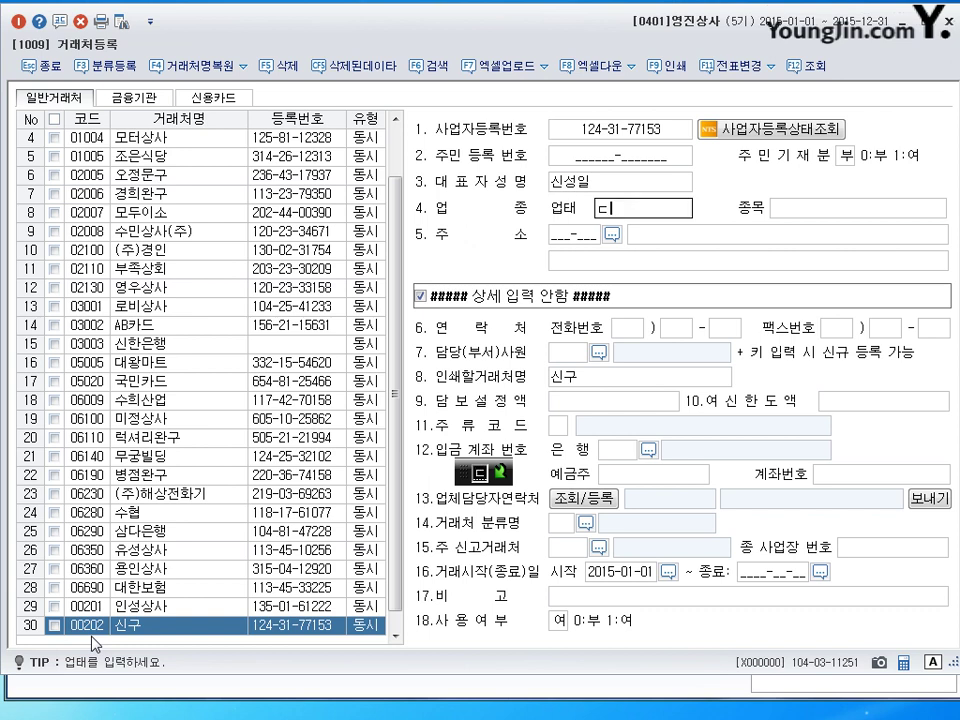
{"action": "key", "text": "Return"}
{"action": "type", "text": "의류"}
{"action": "key", "text": "Return"}
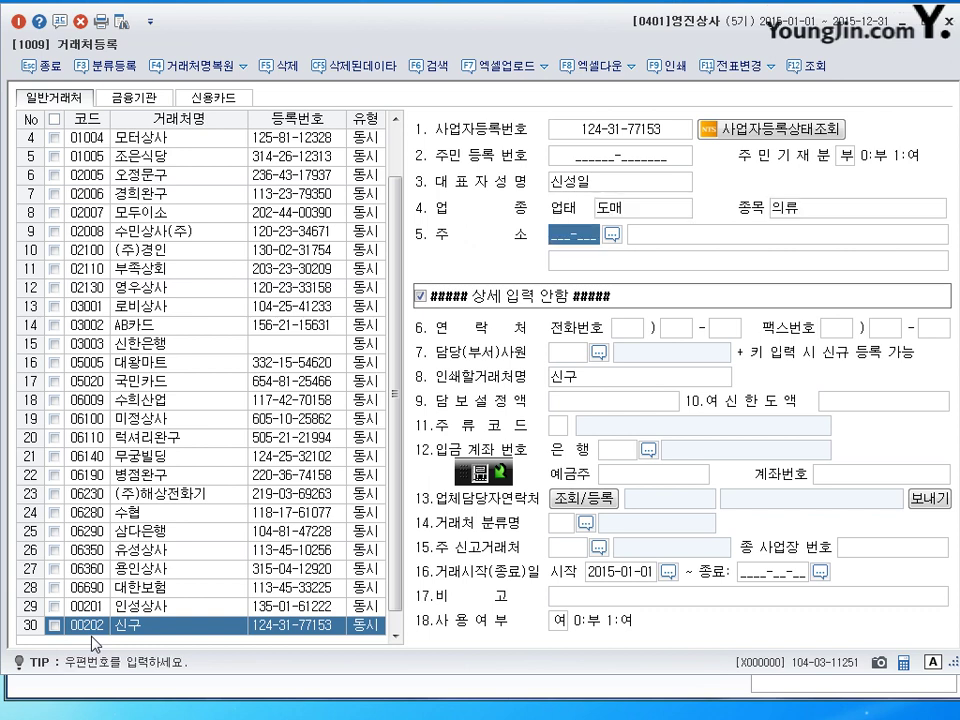
{"action": "key", "text": "Return"}
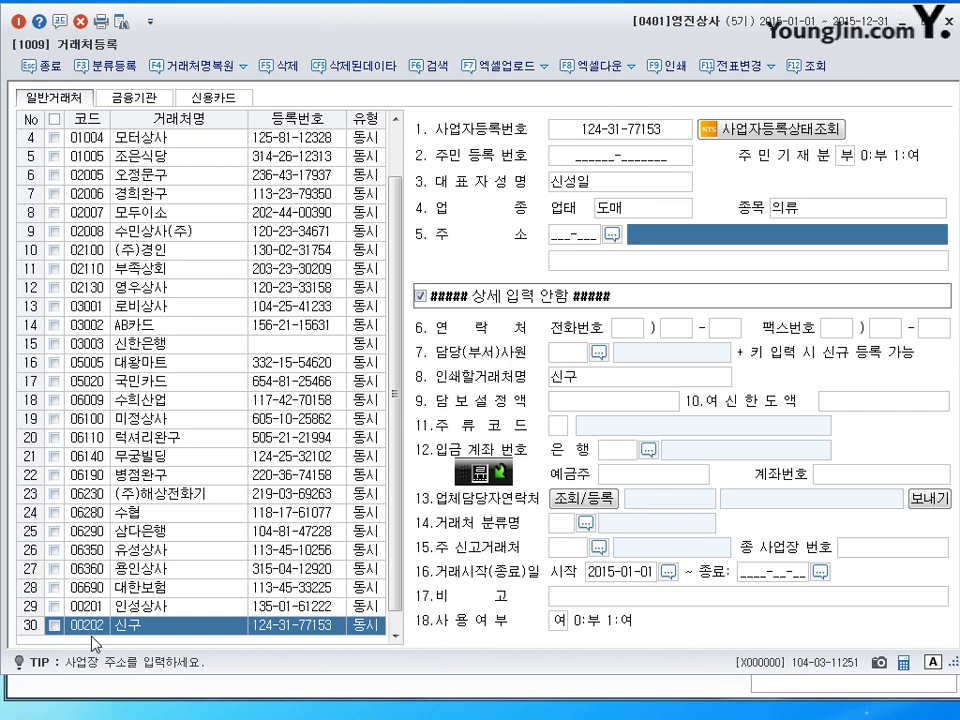
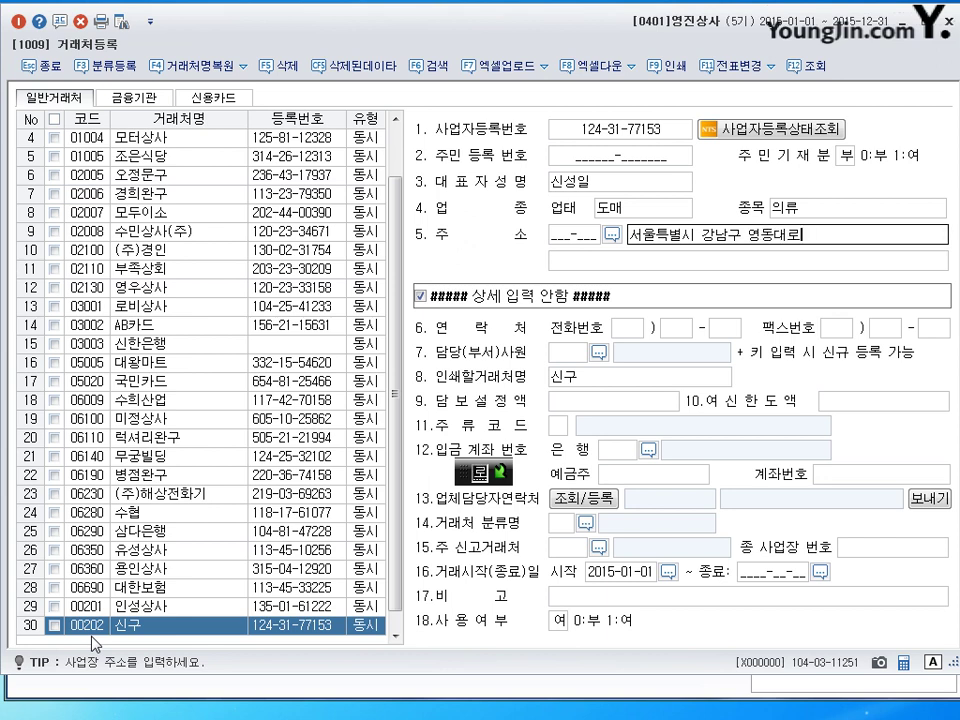
{"action": "key", "text": "Return"}
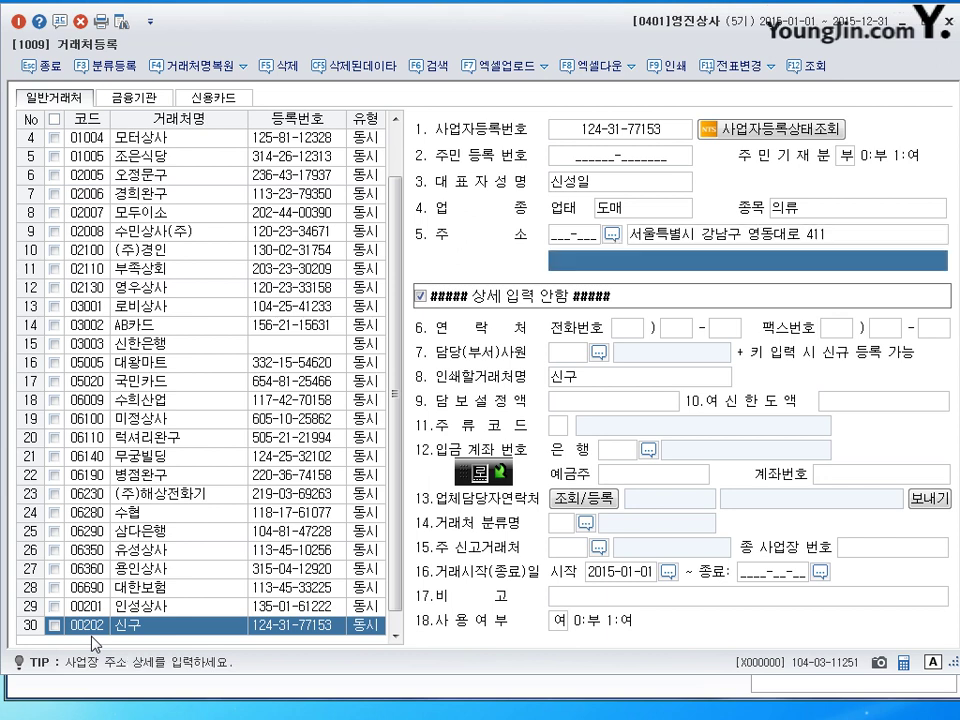
{"action": "key", "text": "Return"}
Reselect row 30 to check 신구's saved business address fields.
{"action": "left_click", "coordinate": [90, 606]}
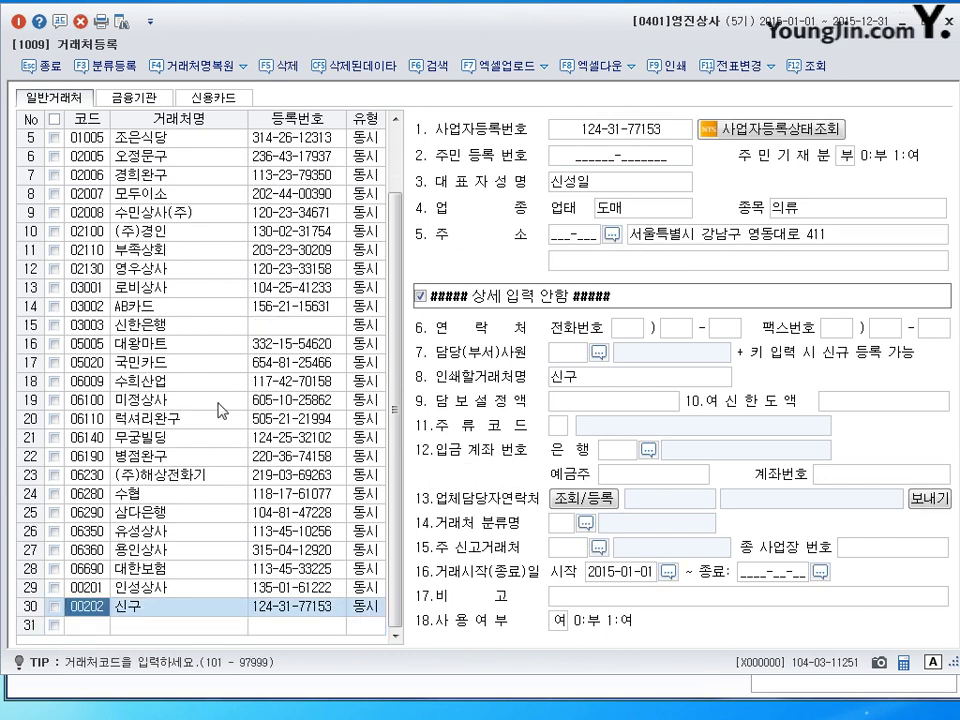
{"action": "left_click", "coordinate": [705, 237]}
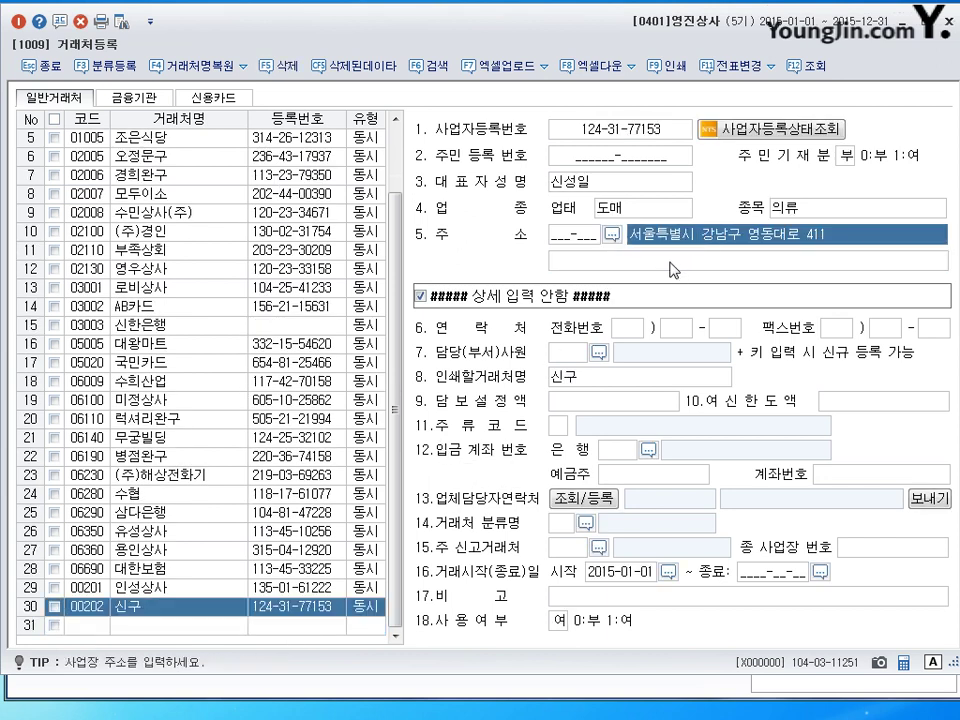
{"action": "left_click", "coordinate": [699, 262]}
{"action": "key", "text": "shift+Tab"}
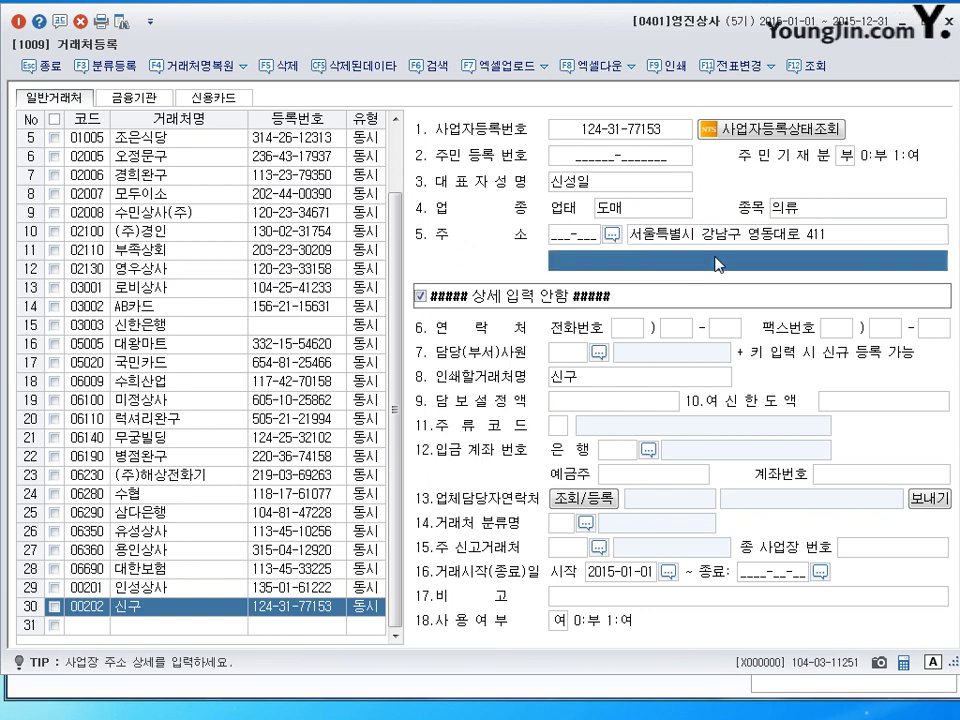
{"action": "left_click", "coordinate": [737, 258]}
{"action": "key", "text": "shift+Tab"}
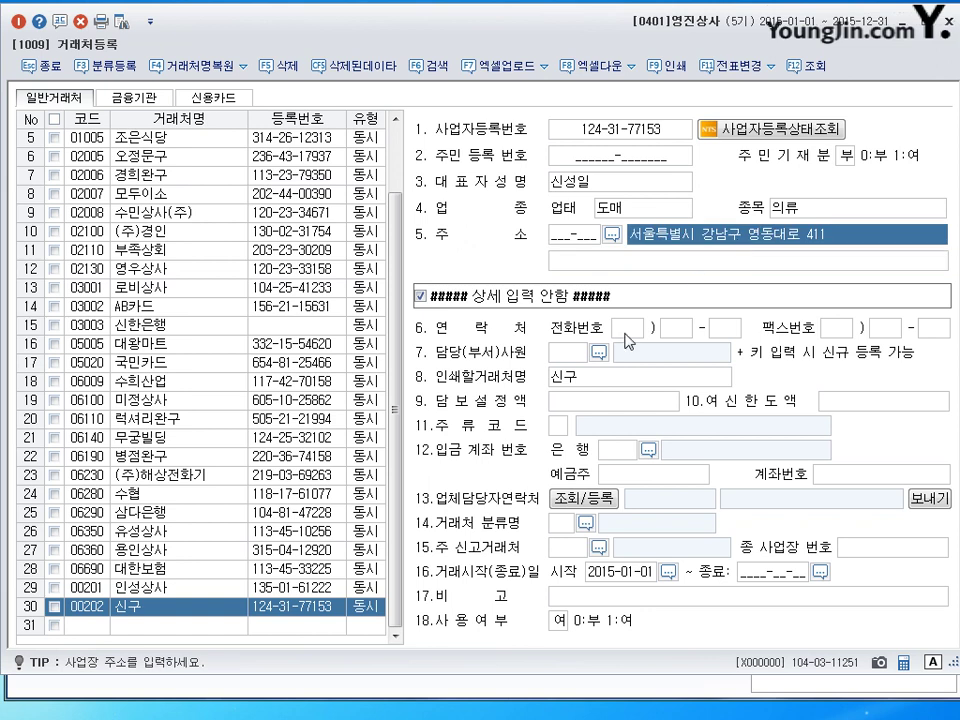
{"action": "left_click", "coordinate": [103, 628]}
{"action": "type", "text": "203"}
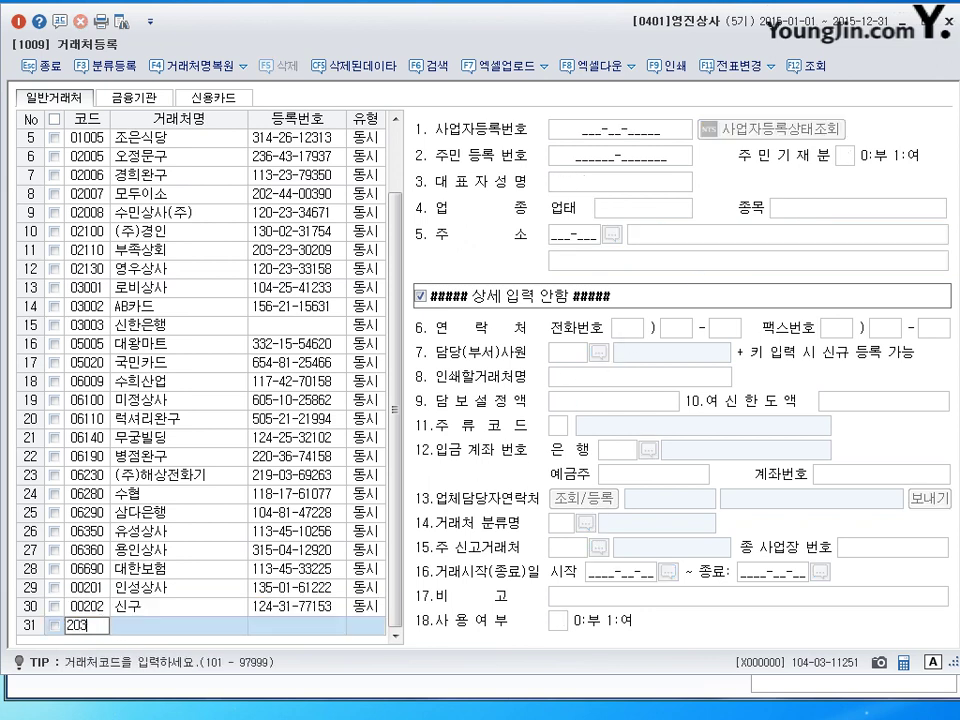
{"action": "key", "text": "Return"}
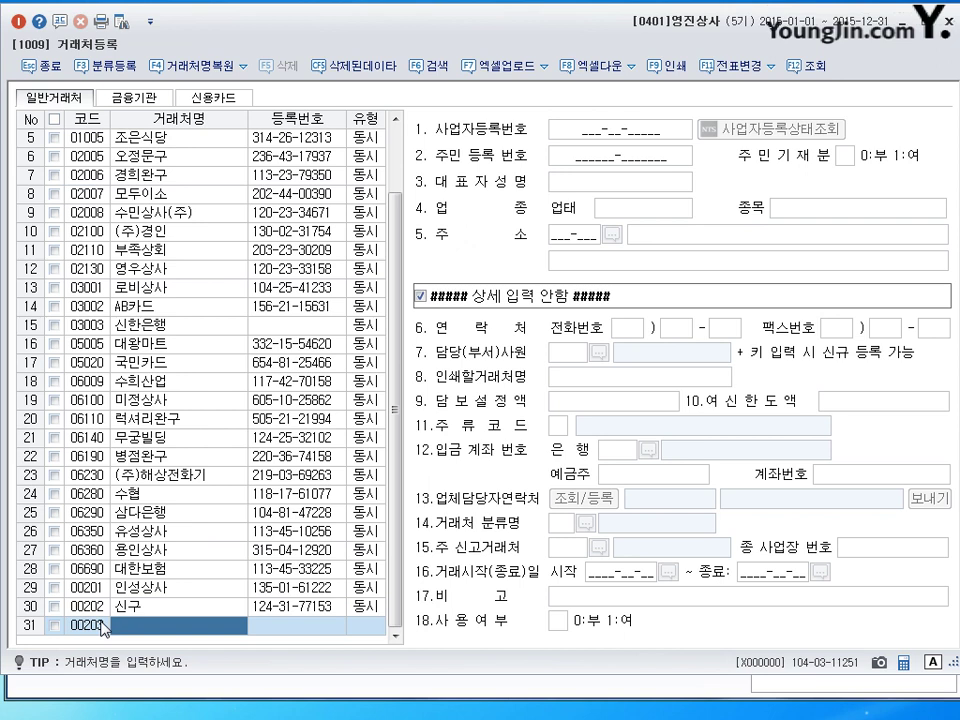
{"action": "type", "text": "유"}
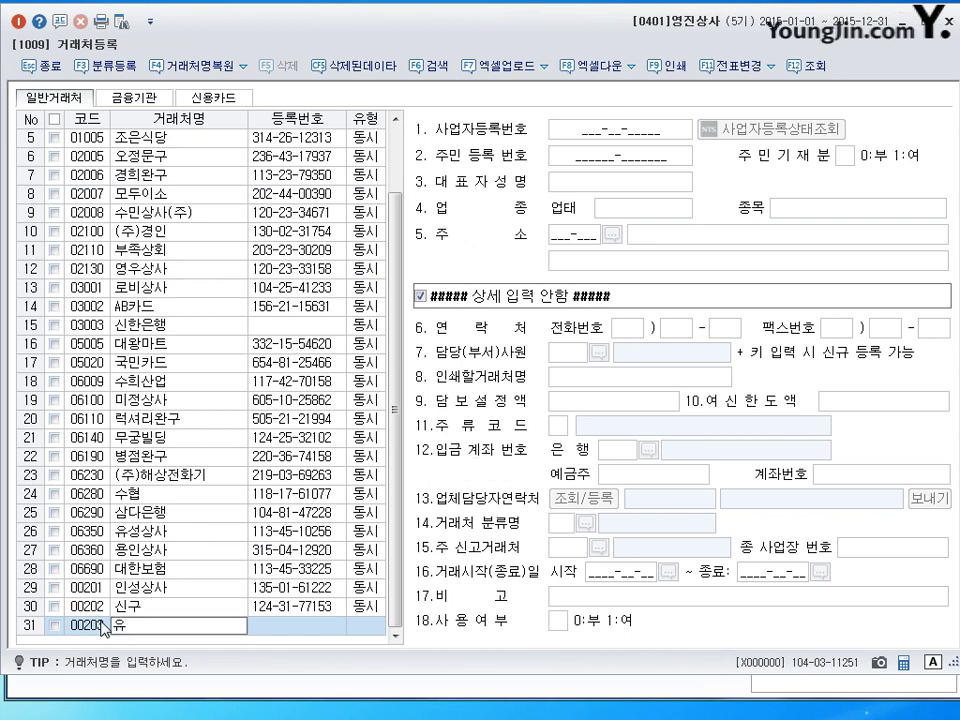
{"action": "type", "text": "담삼사"}
{"action": "key", "text": "Return"}
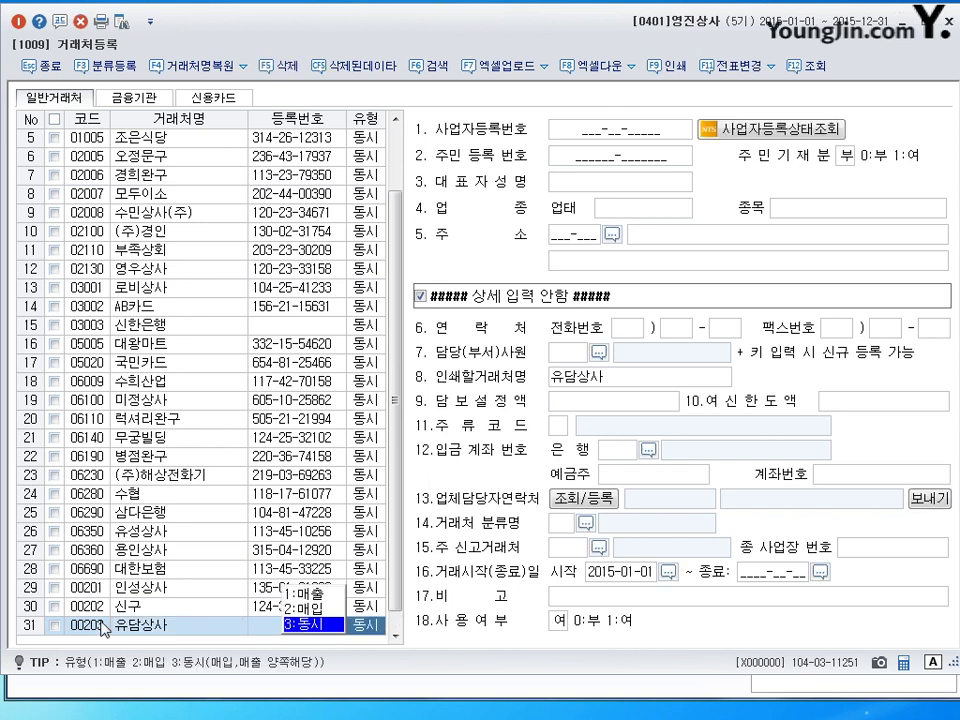
{"action": "key", "text": "Return"}
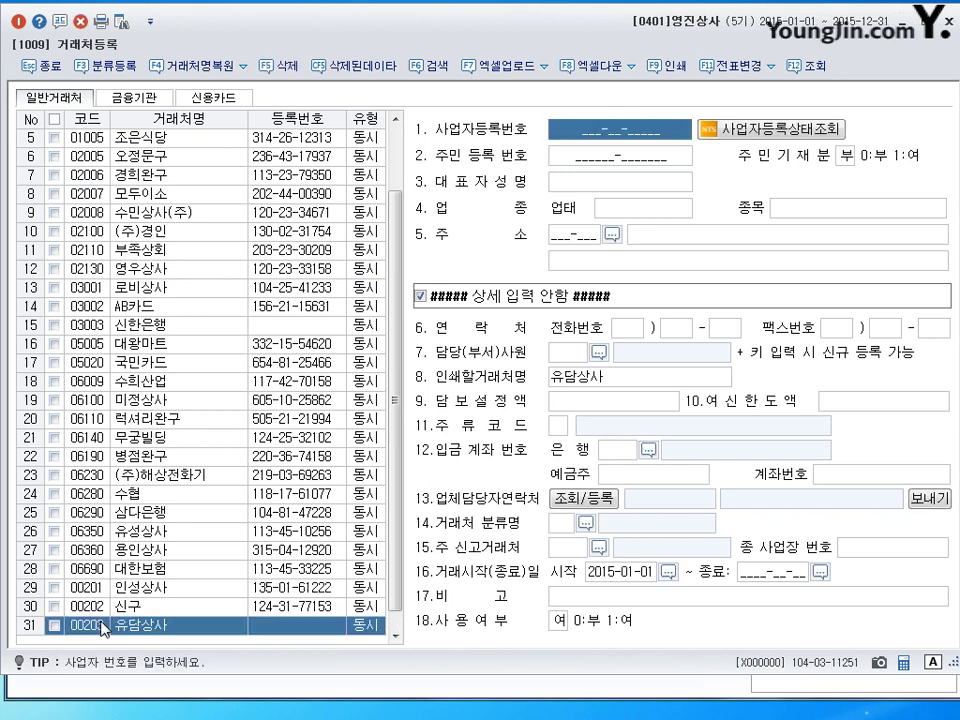
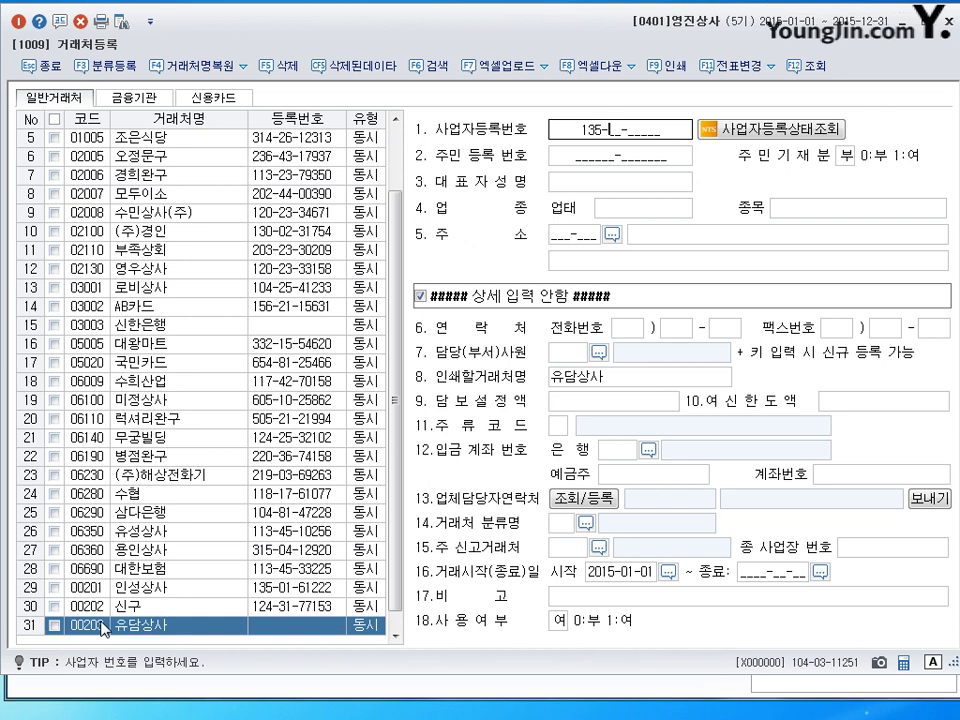
{"action": "key", "text": "Return"}
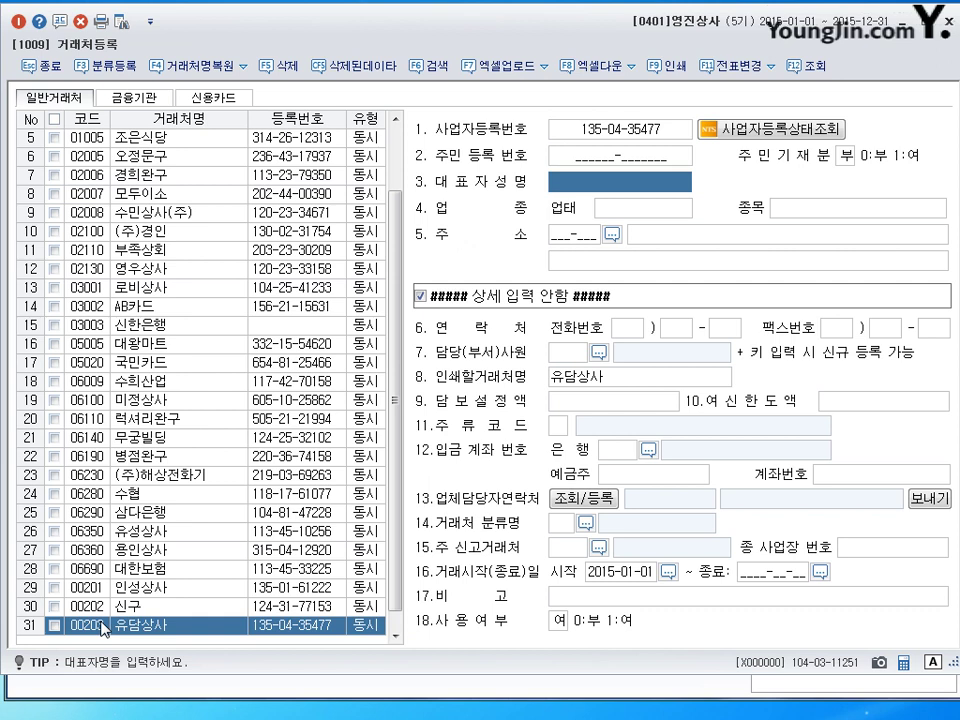
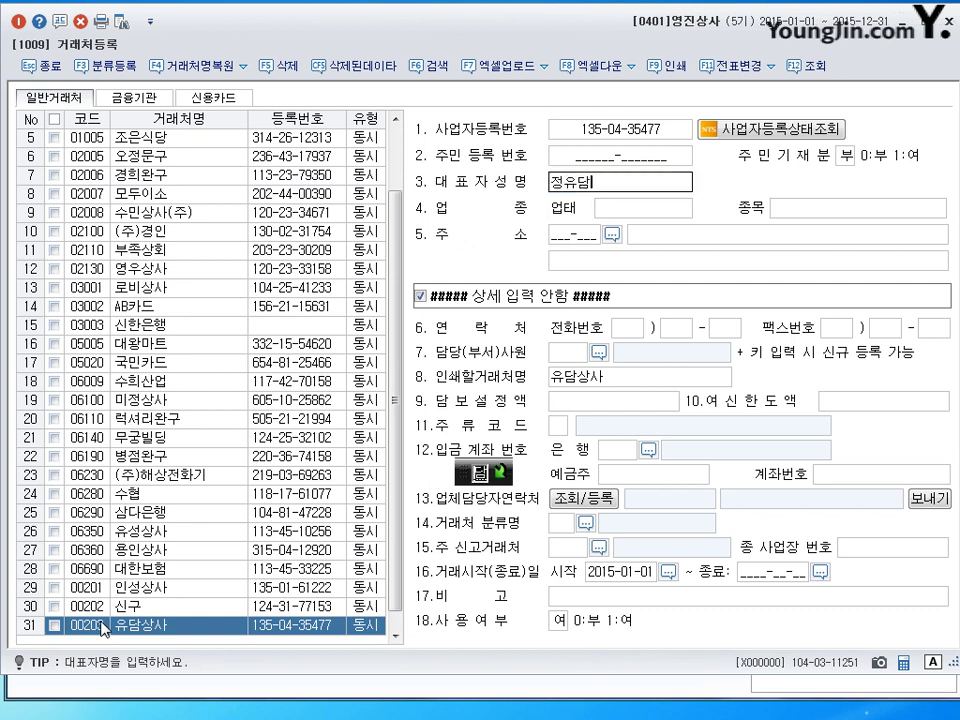
Enter 유담상사's representative's name, 업태 도,소매 and 종목 전자제품,조명.
{"action": "key", "text": "Return"}
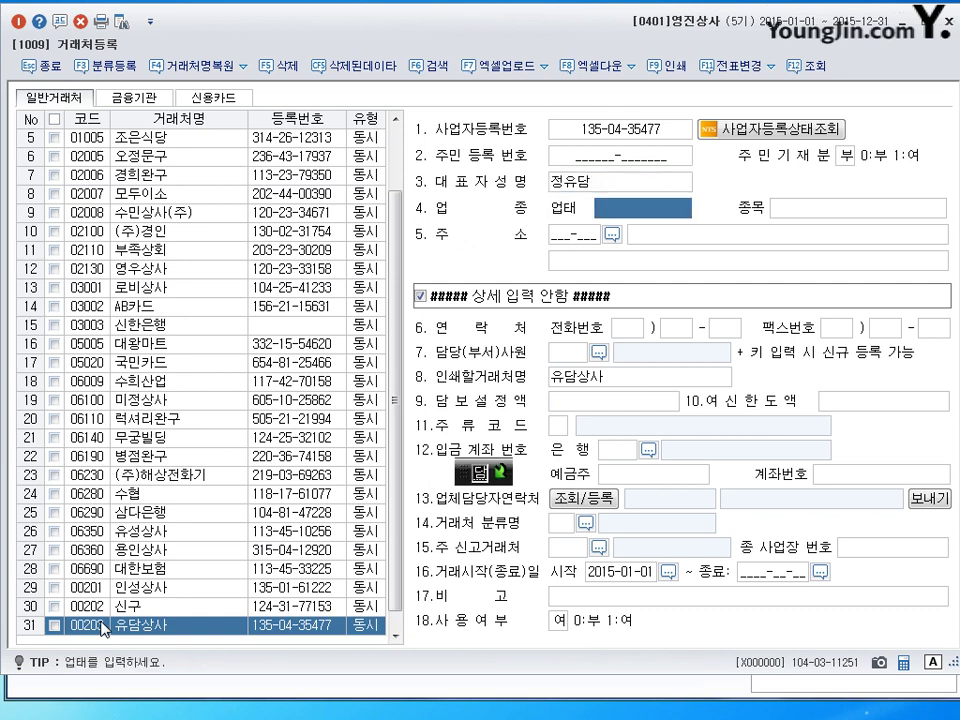
{"action": "type", "text": "도"}
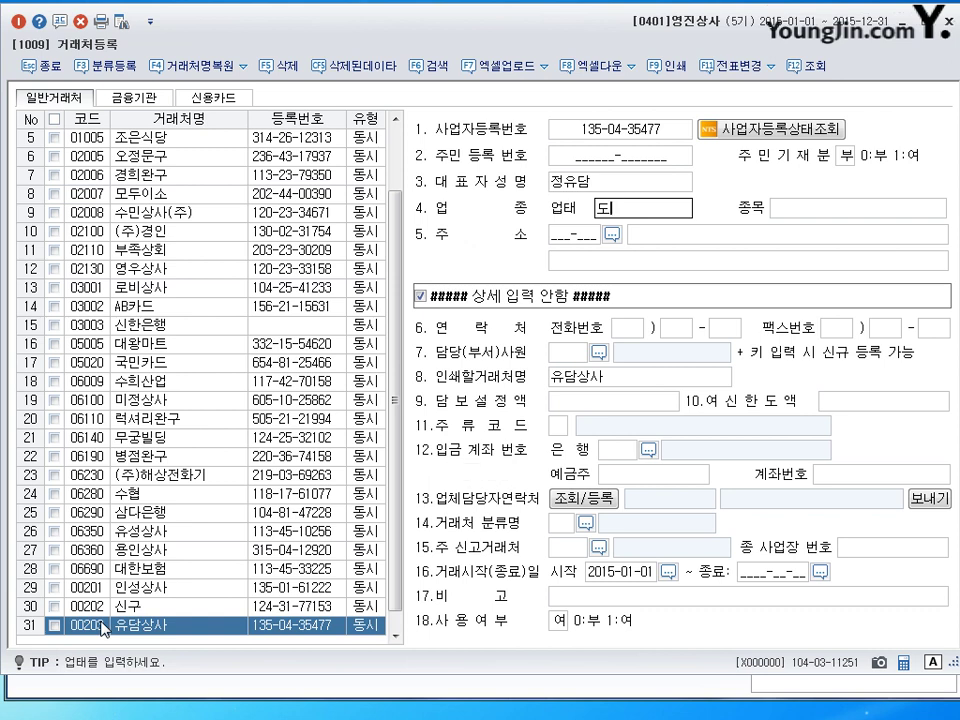
{"action": "type", "text": ",소매"}
{"action": "key", "text": "Return"}
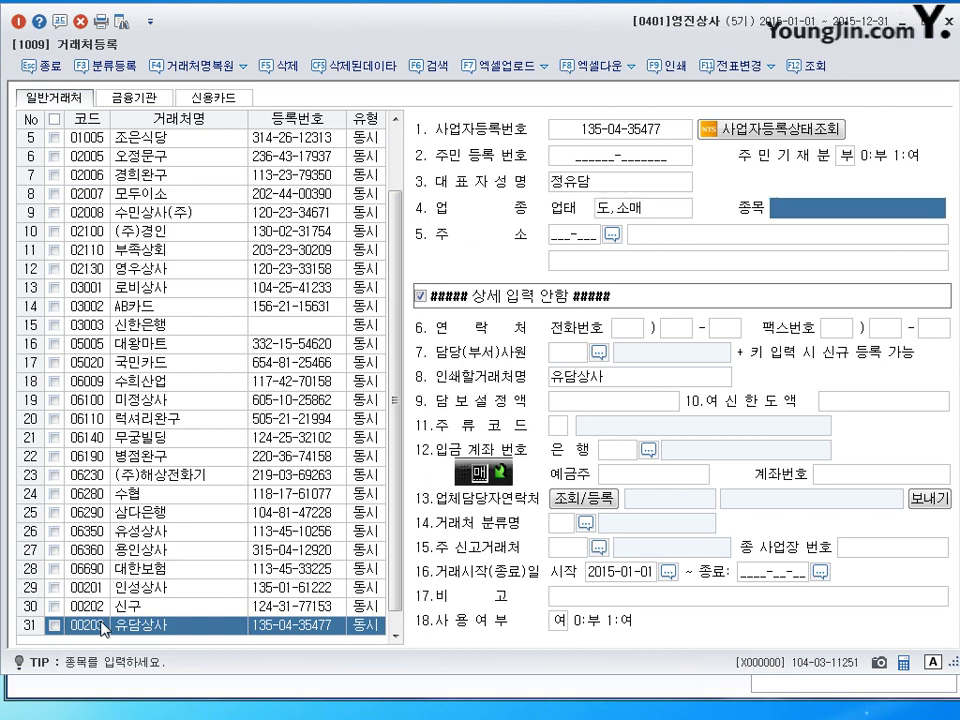
{"action": "type", "text": "전자젶ㅁ"}
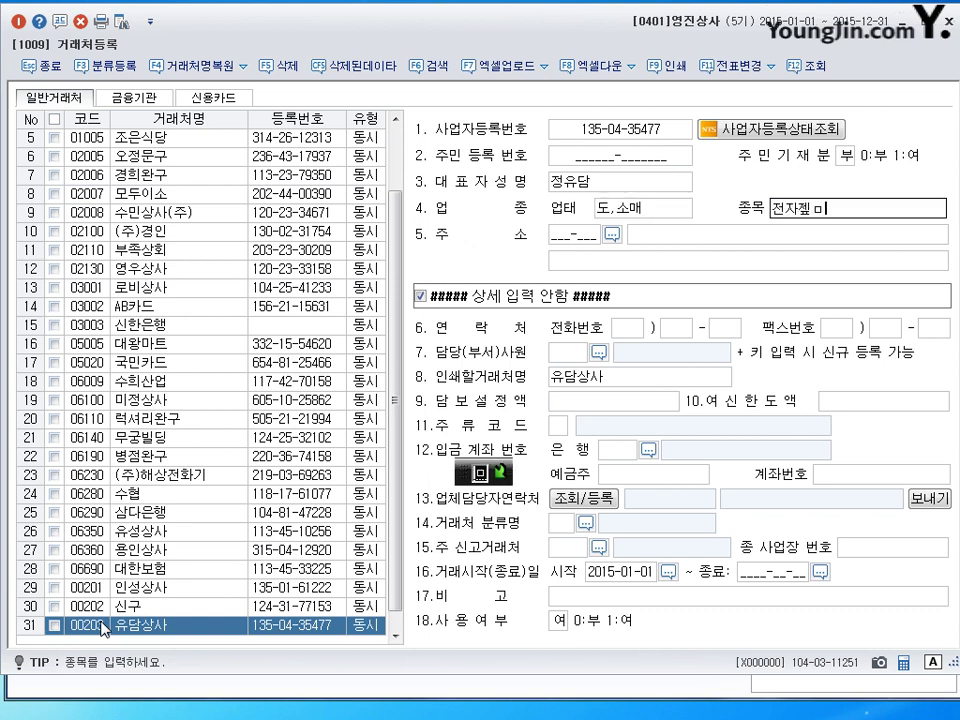
{"action": "key", "text": "BackSpace"}
{"action": "key", "text": "BackSpace"}
{"action": "type", "text": "제품,조명"}
{"action": "key", "text": "Return"}
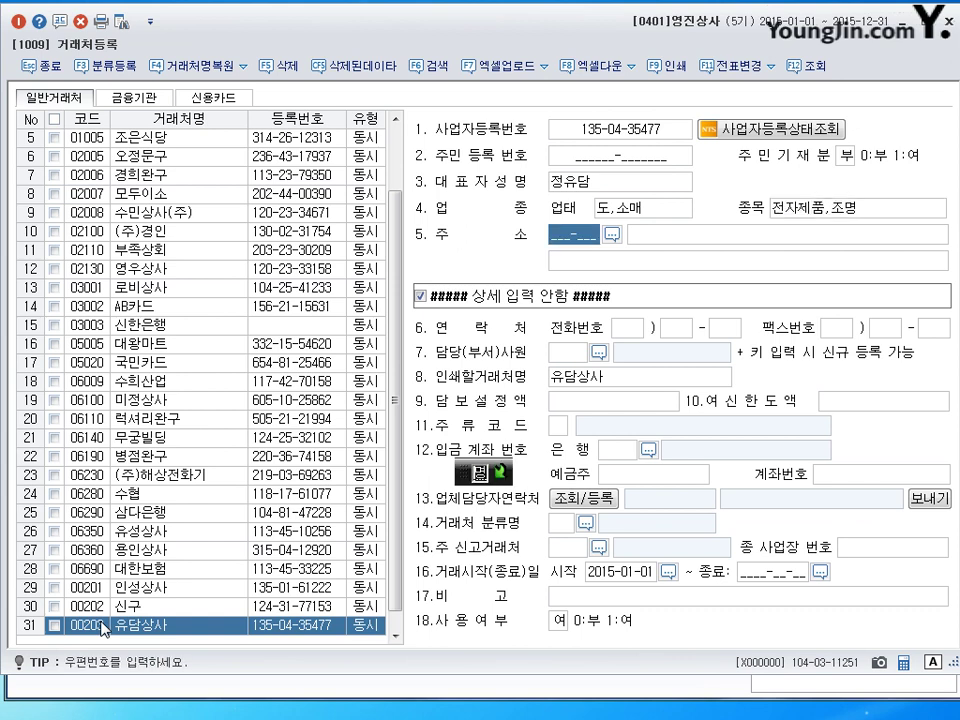
{"action": "key", "text": "Return"}
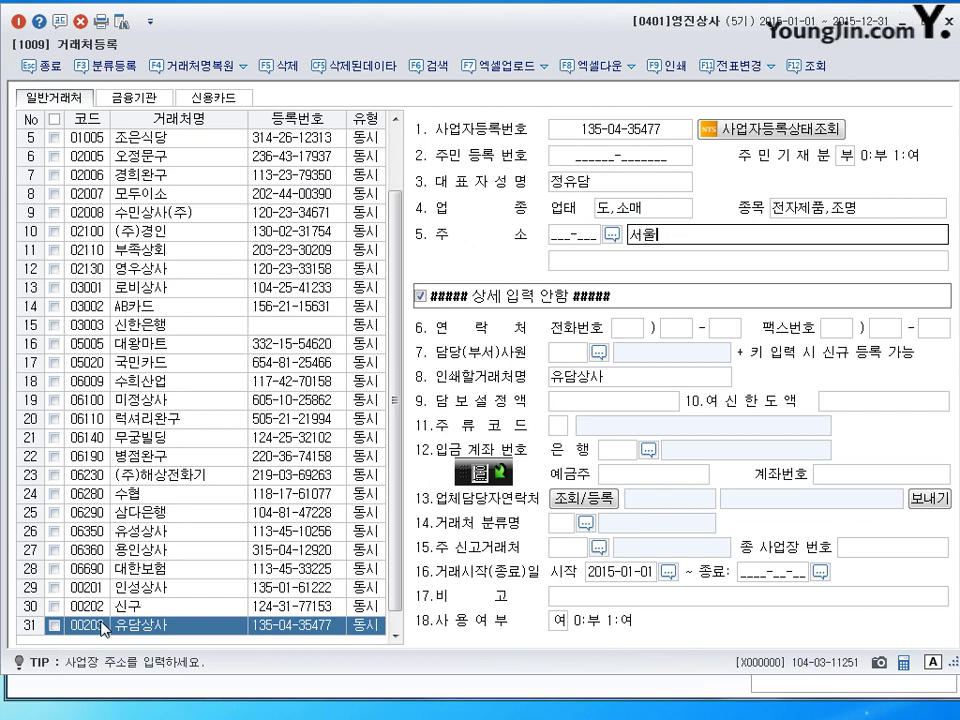
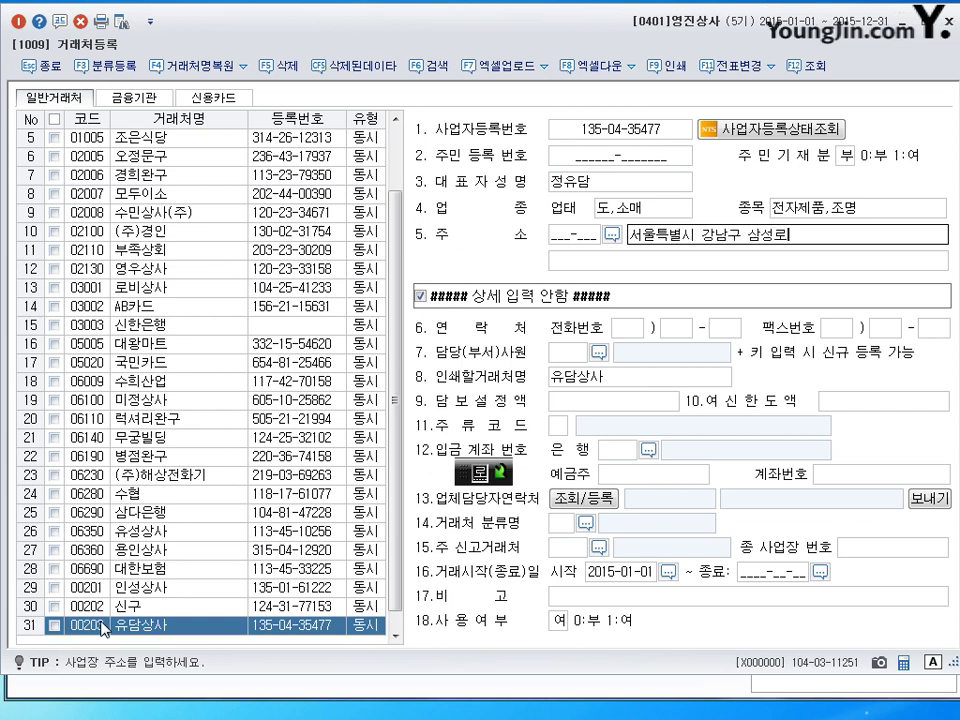
{"action": "key", "text": "Return"}
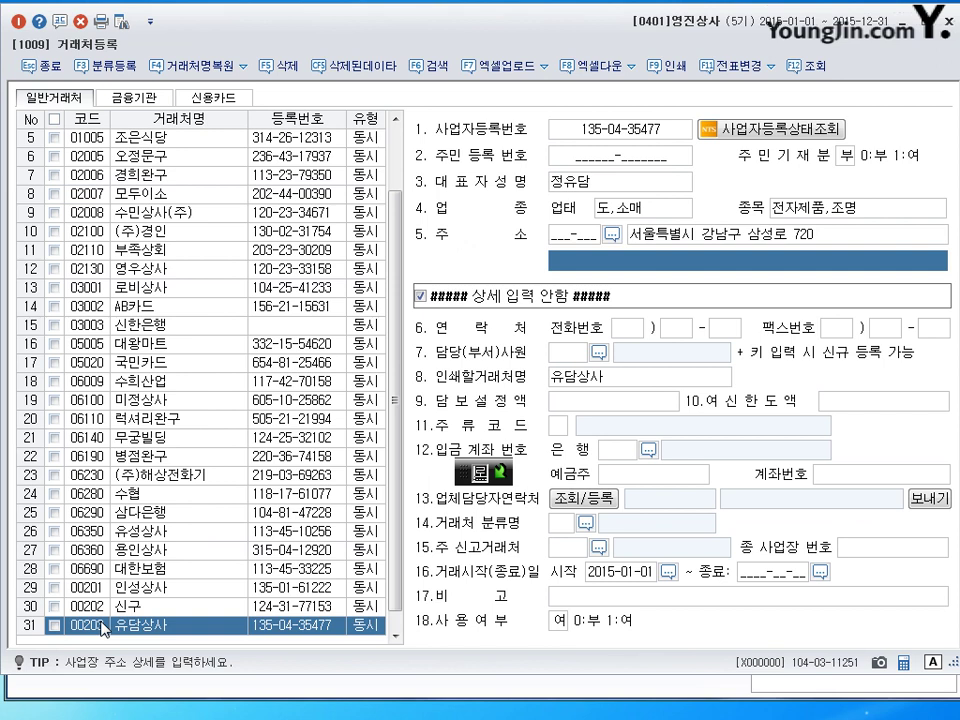
{"action": "key", "text": "Return"}
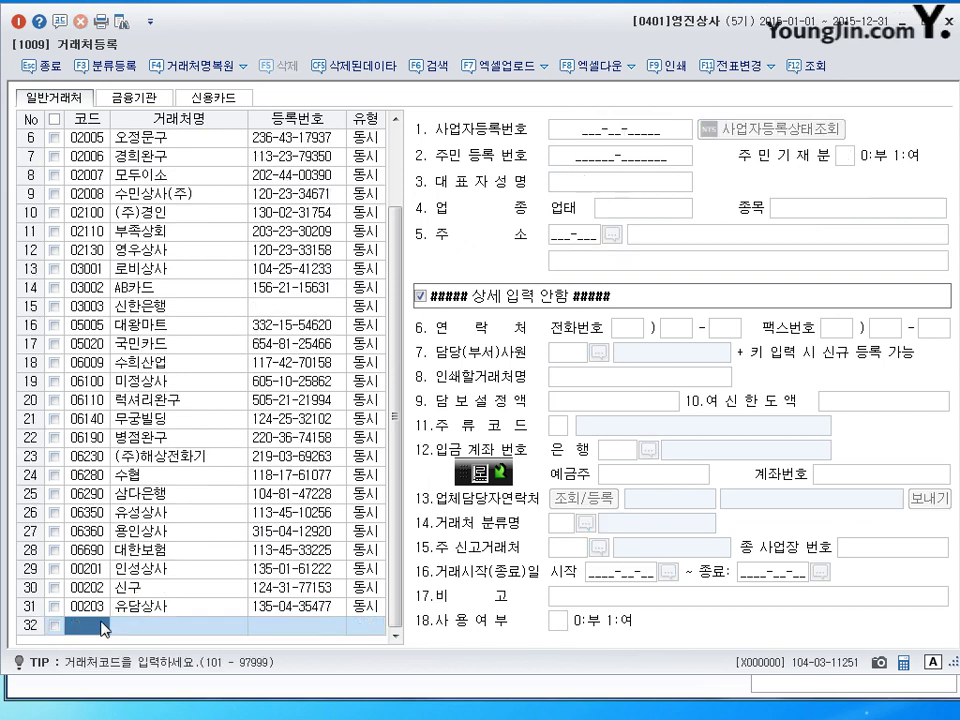
Enter code 204 and name 일신산업, keeping type 동시.
{"action": "type", "text": "204"}
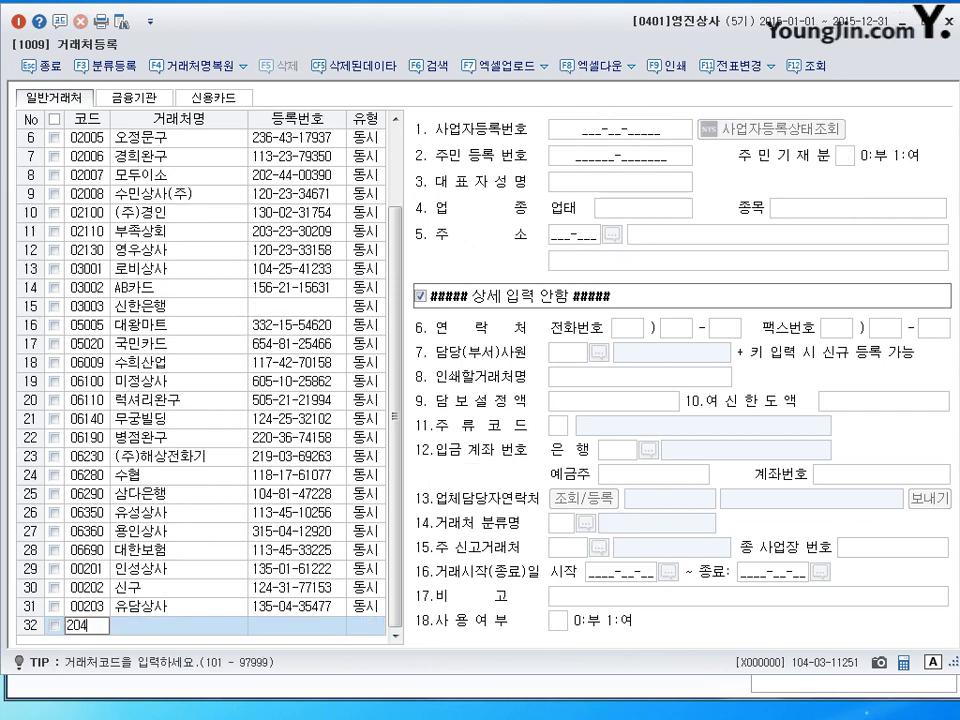
{"action": "key", "text": "Return"}
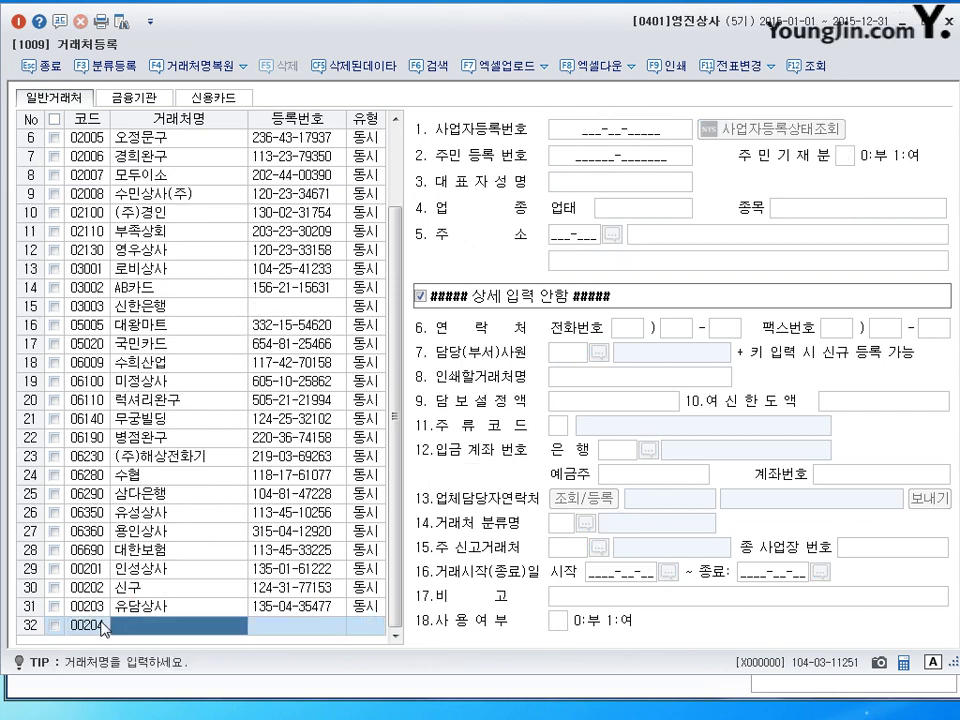
{"action": "type", "text": "일신산업"}
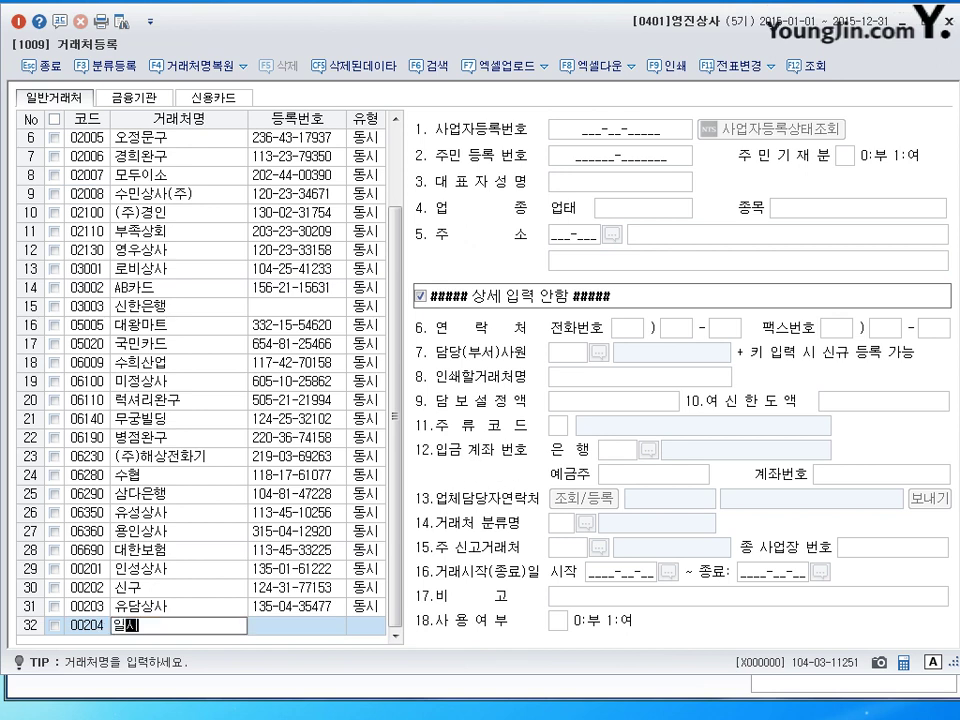
{"action": "key", "text": "Return"}
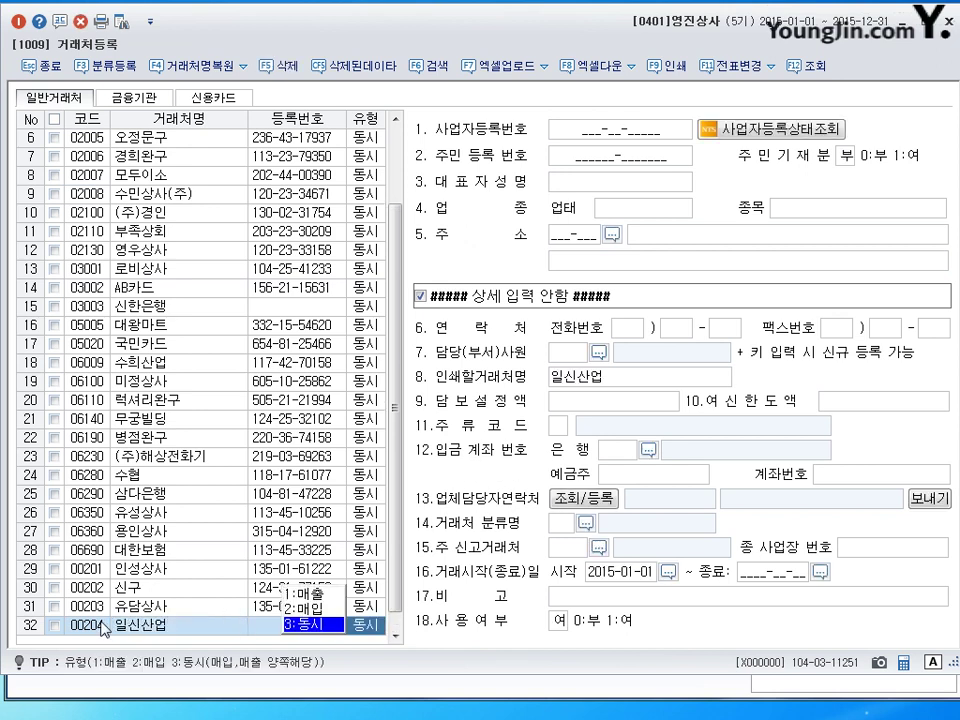
{"action": "key", "text": "Return"}
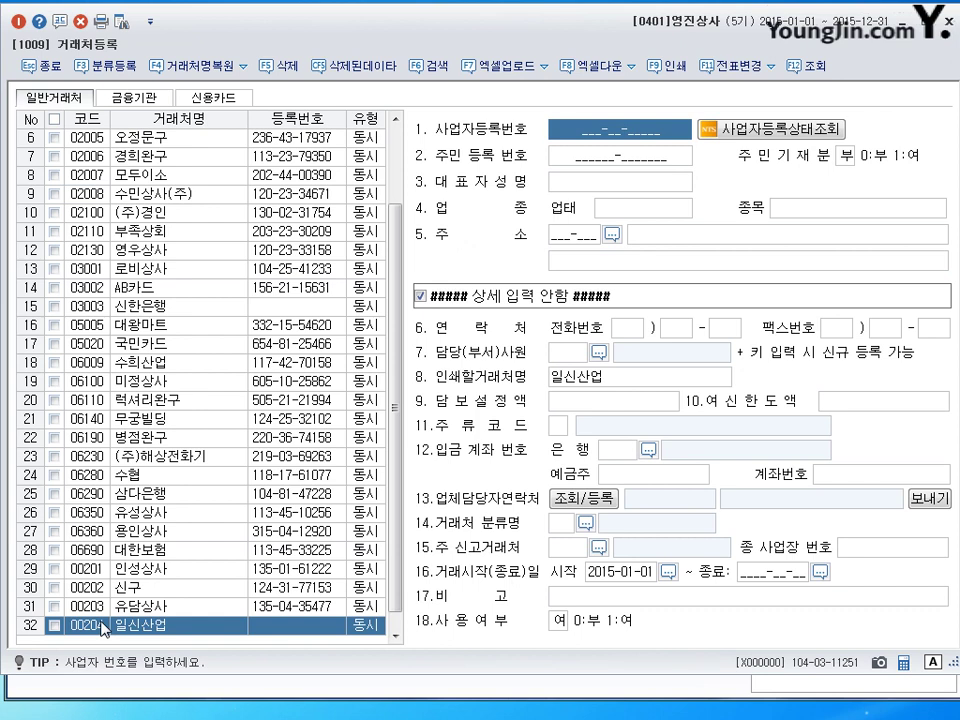
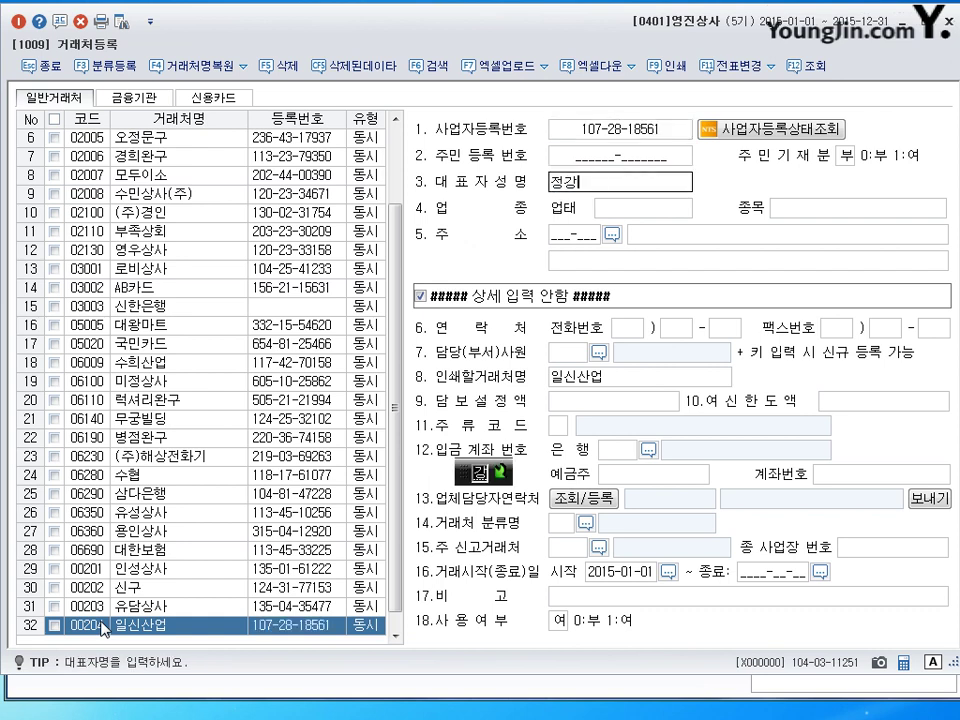
{"action": "key", "text": "Return"}
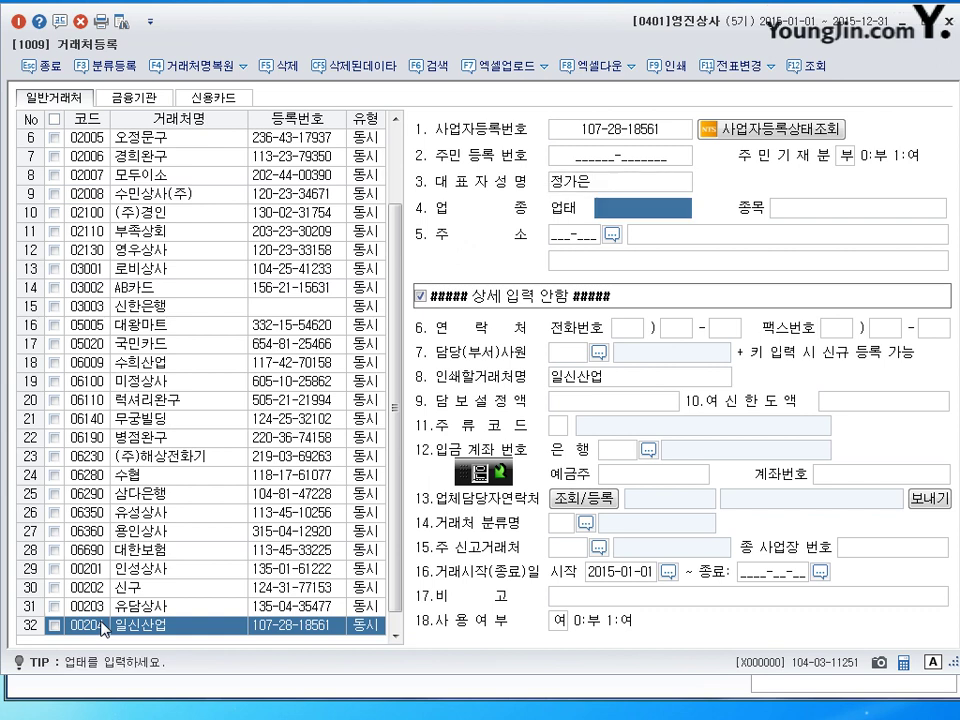
{"action": "type", "text": "도매"}
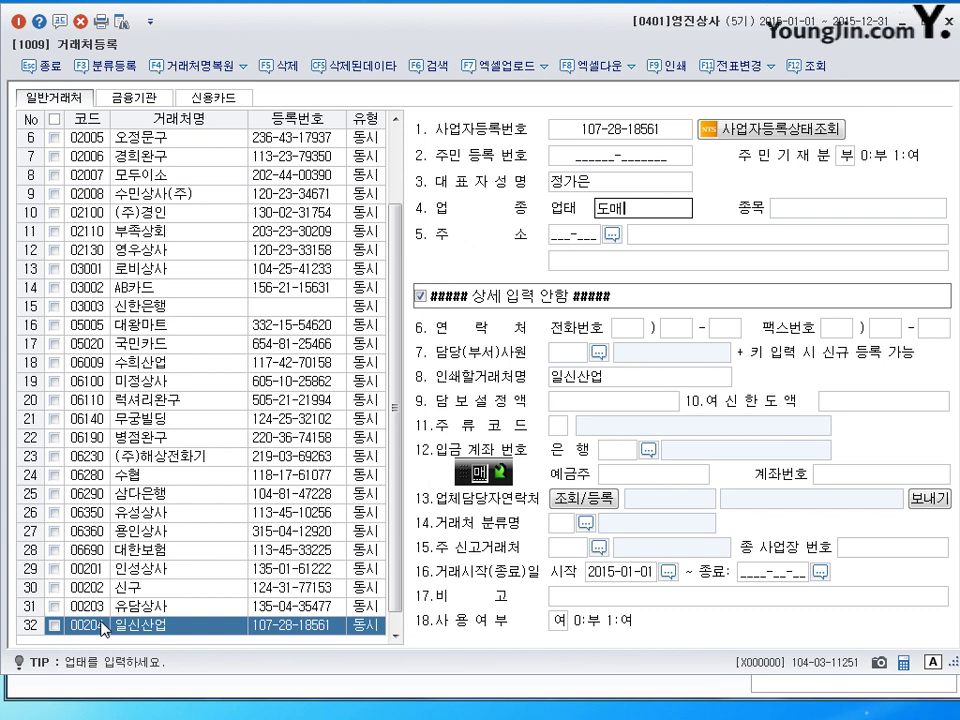
{"action": "key", "text": "Return"}
{"action": "type", "text": "기계"}
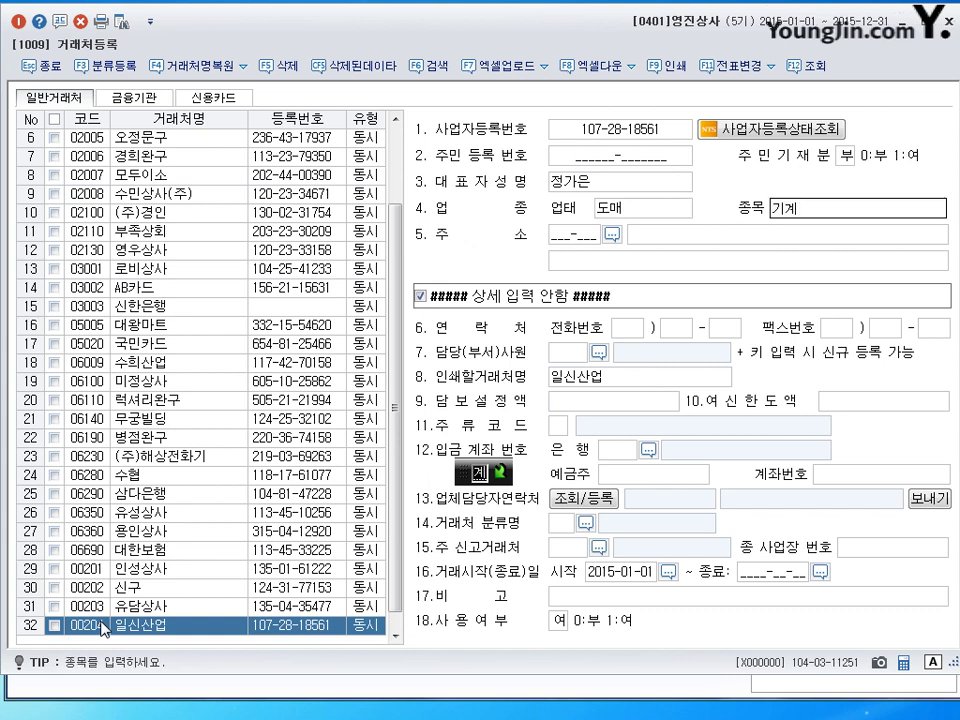
{"action": "key", "text": "Return"}
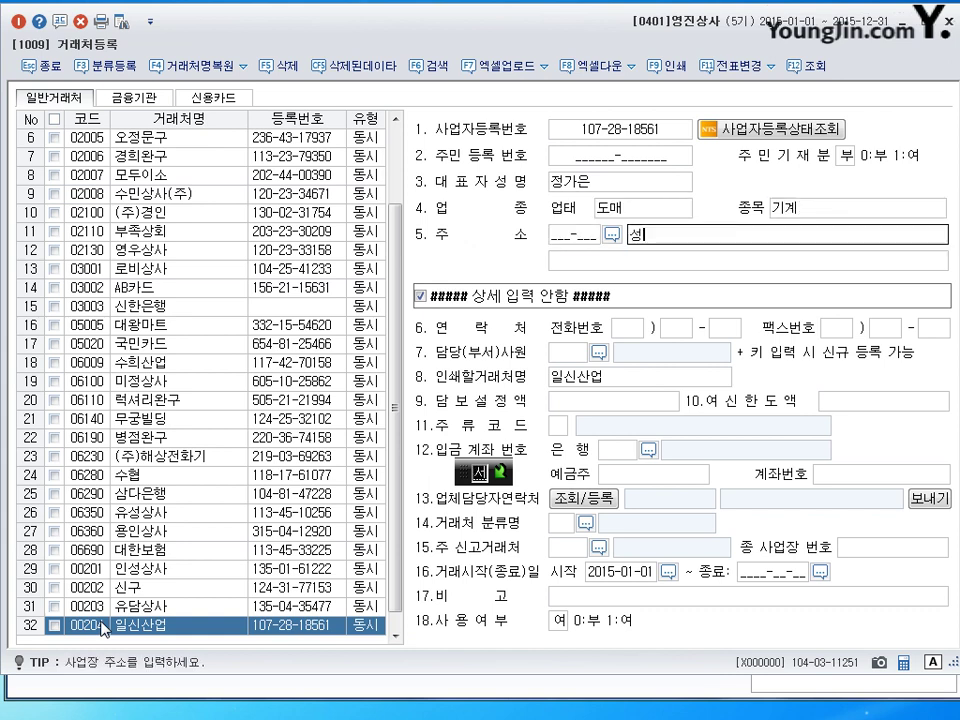
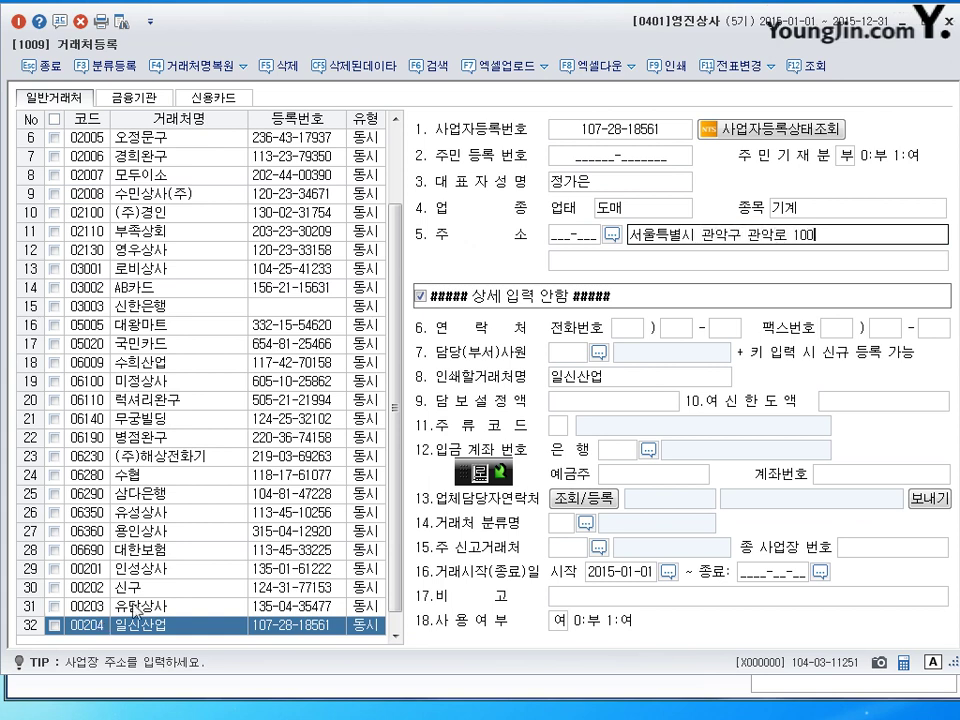
{"action": "key", "text": "Return"}
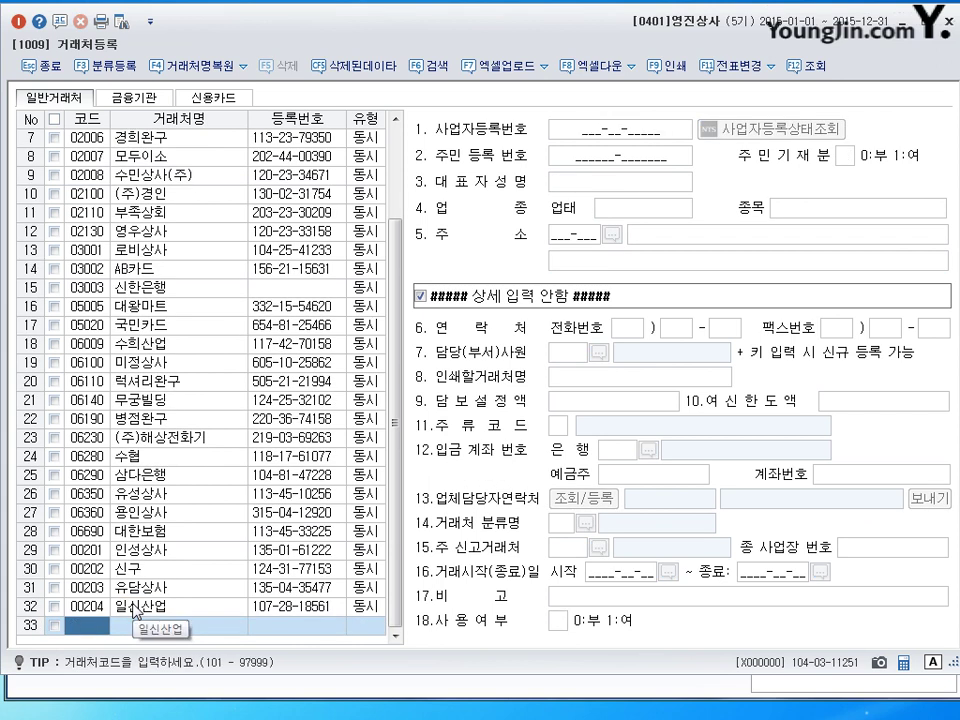
Confirm code 00205 and name the client (주)영진문구.
{"action": "key", "text": "Return"}
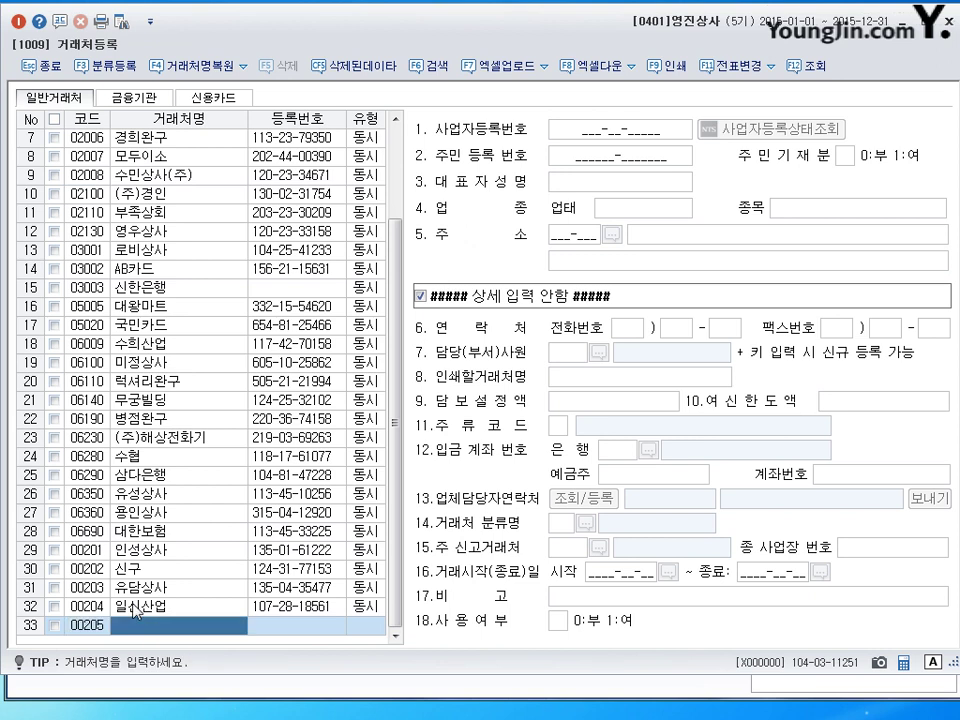
{"action": "type", "text": "(주)ㅇ렘"}
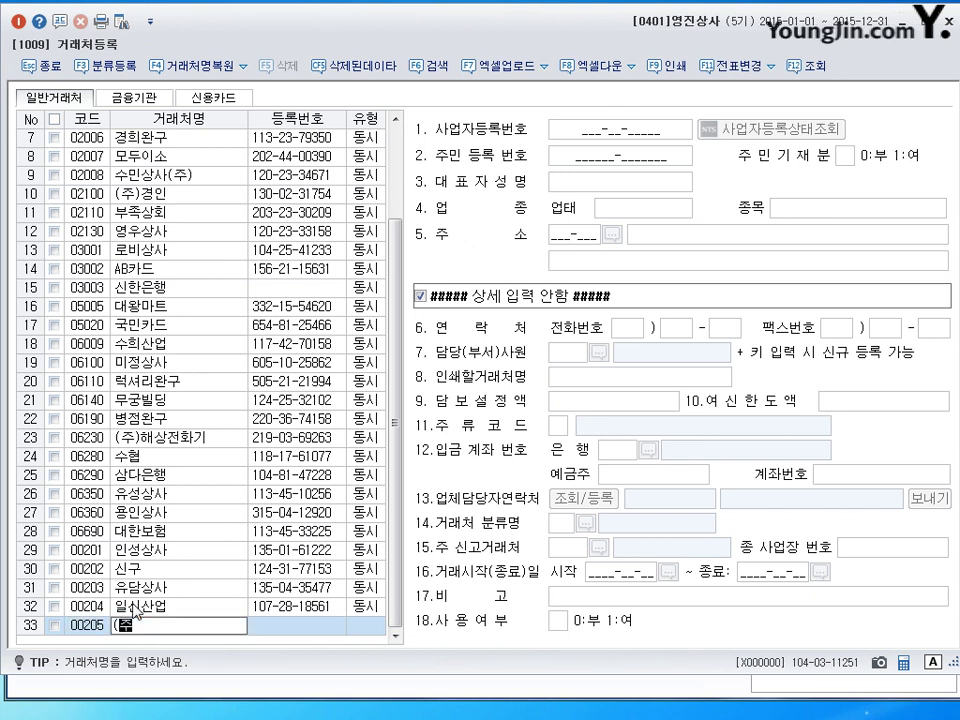
{"action": "type", "text": "영진"}
{"action": "type", "text": "문구"}
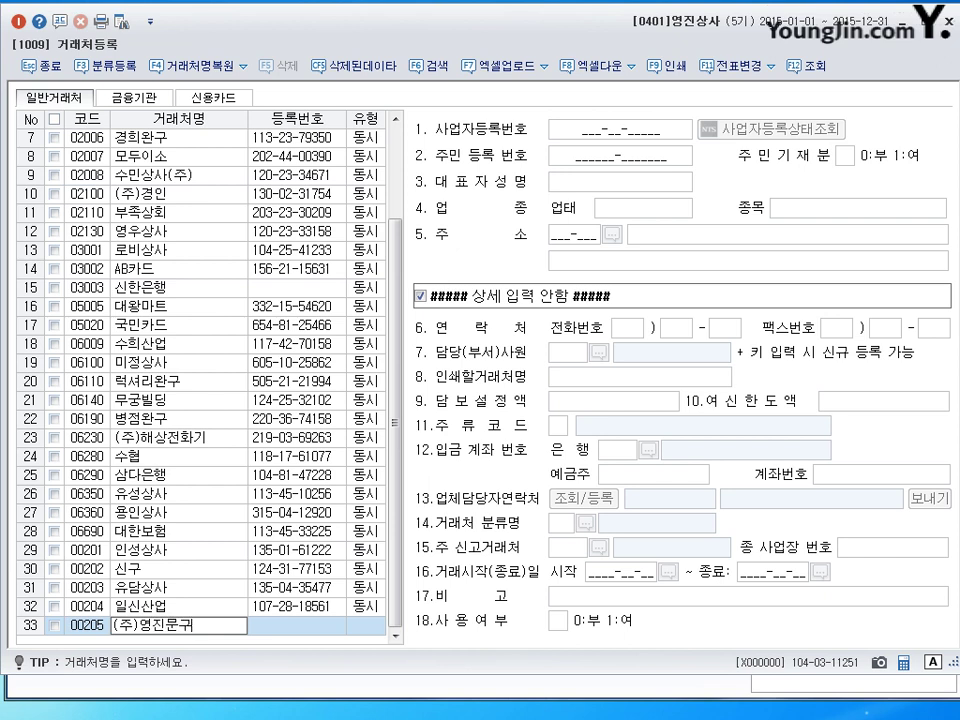
{"action": "key", "text": "Return"}
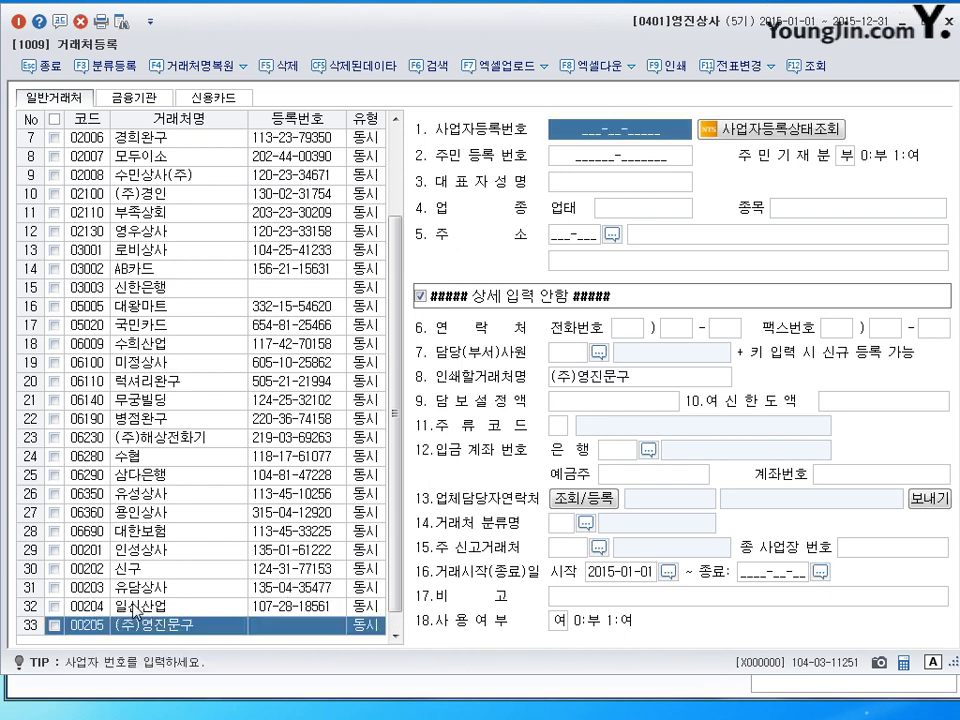
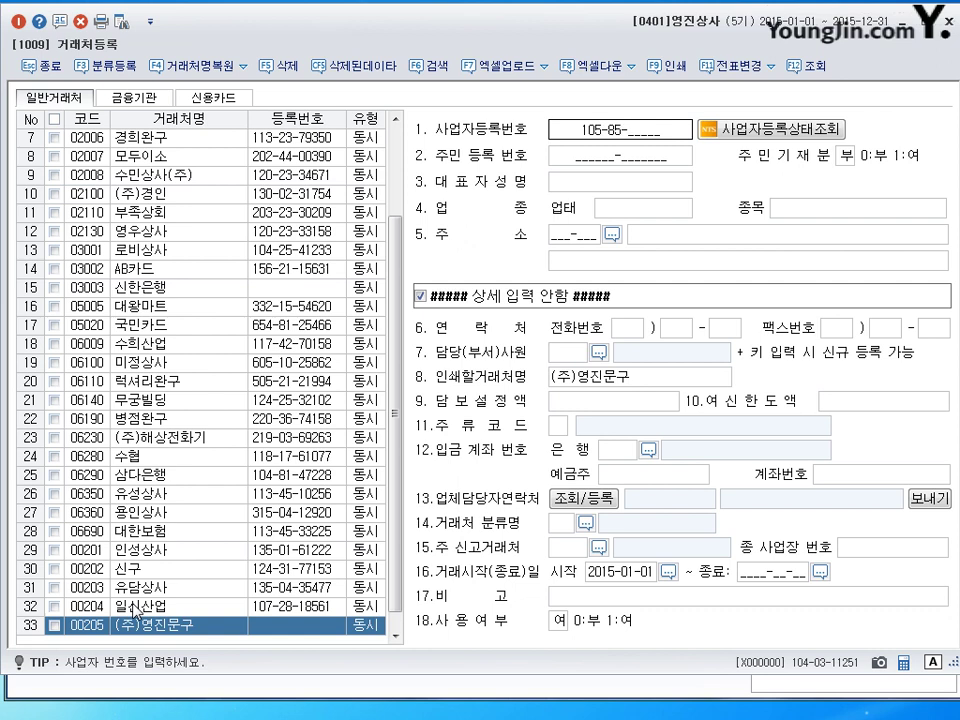
{"action": "key", "text": "Left"}
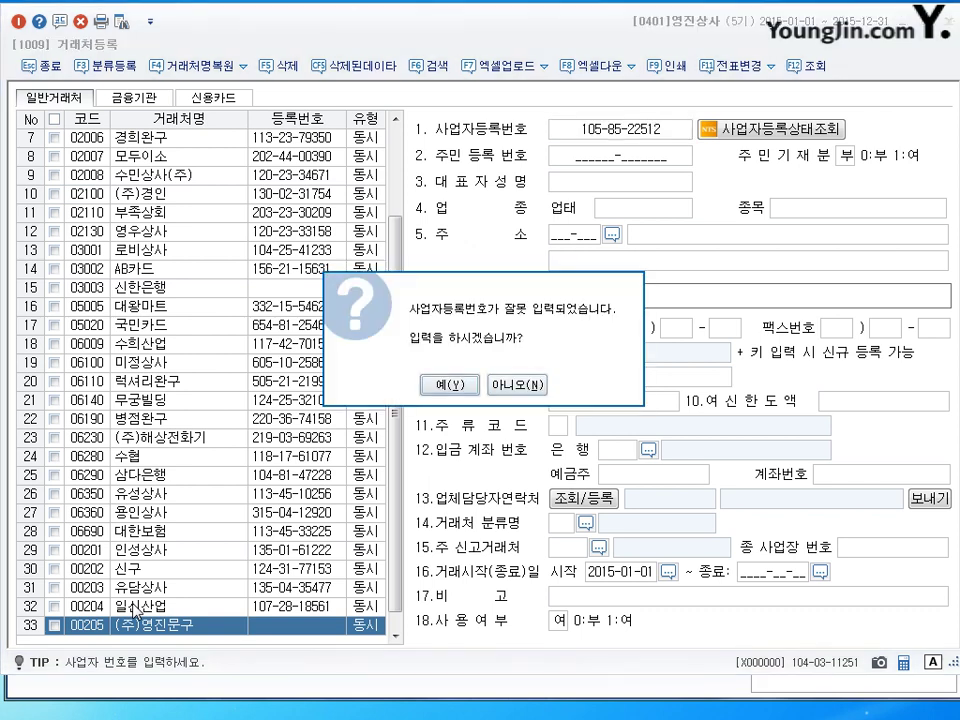
{"action": "key", "text": "Right"}
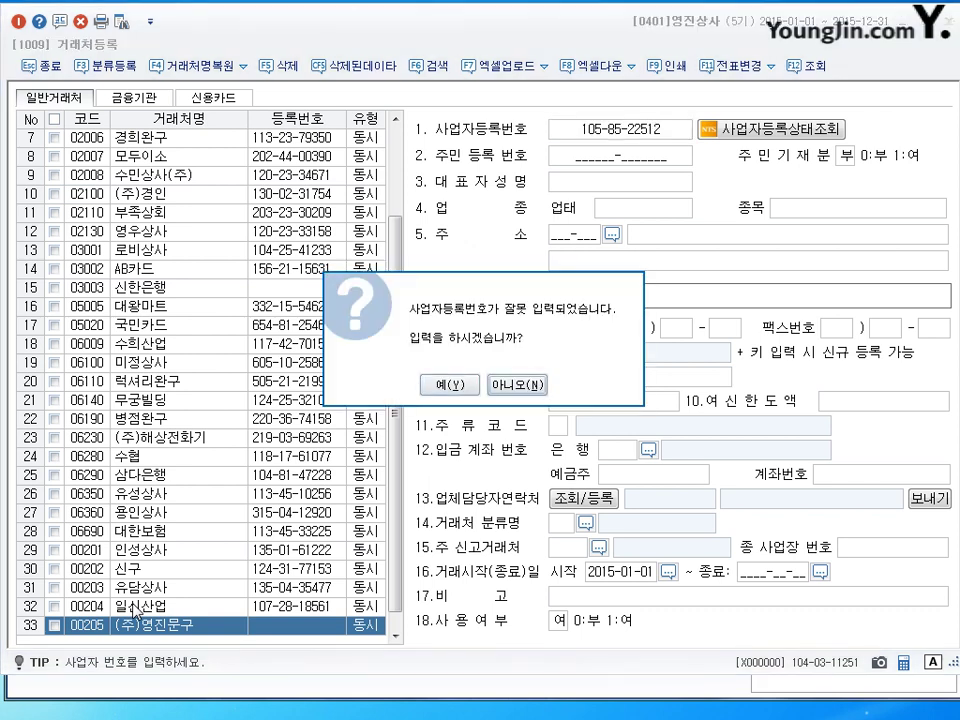
{"action": "key", "text": "Return"}
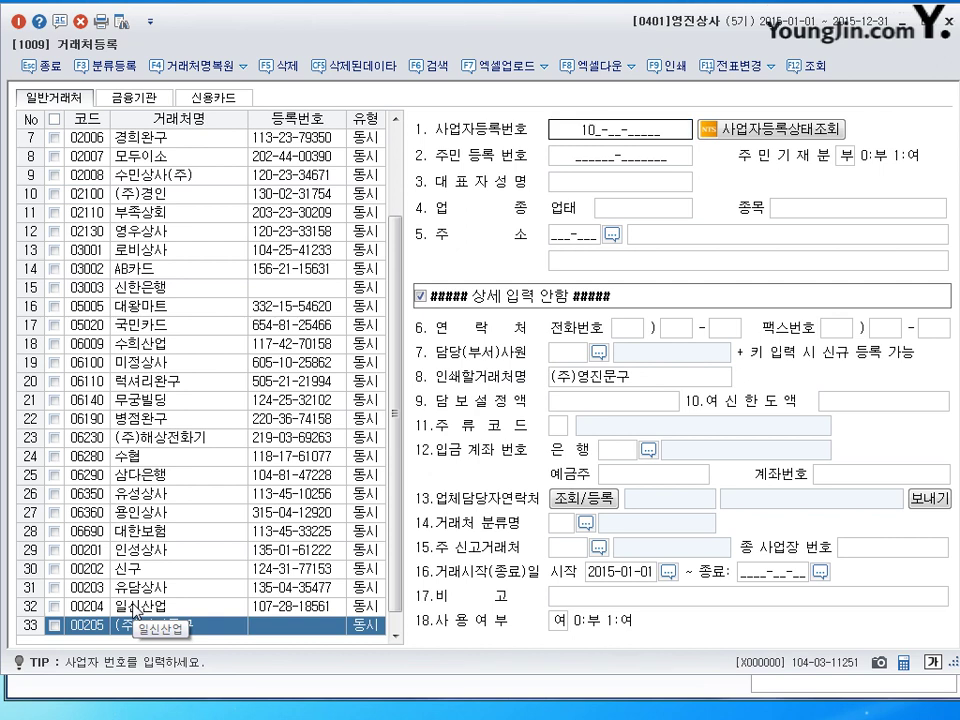
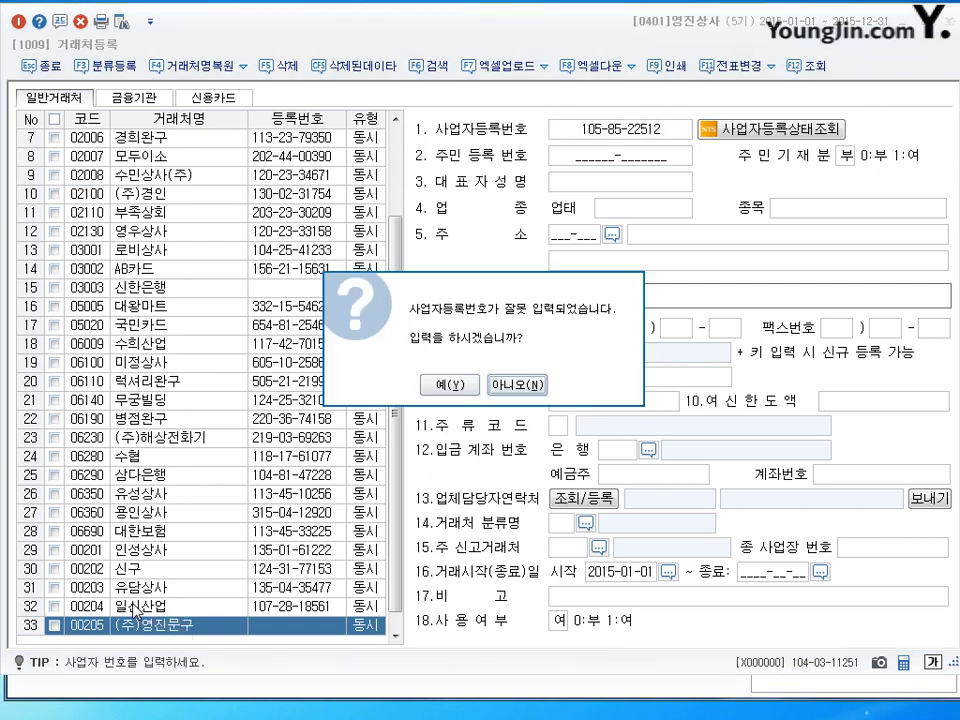
{"action": "type", "text": "y"}
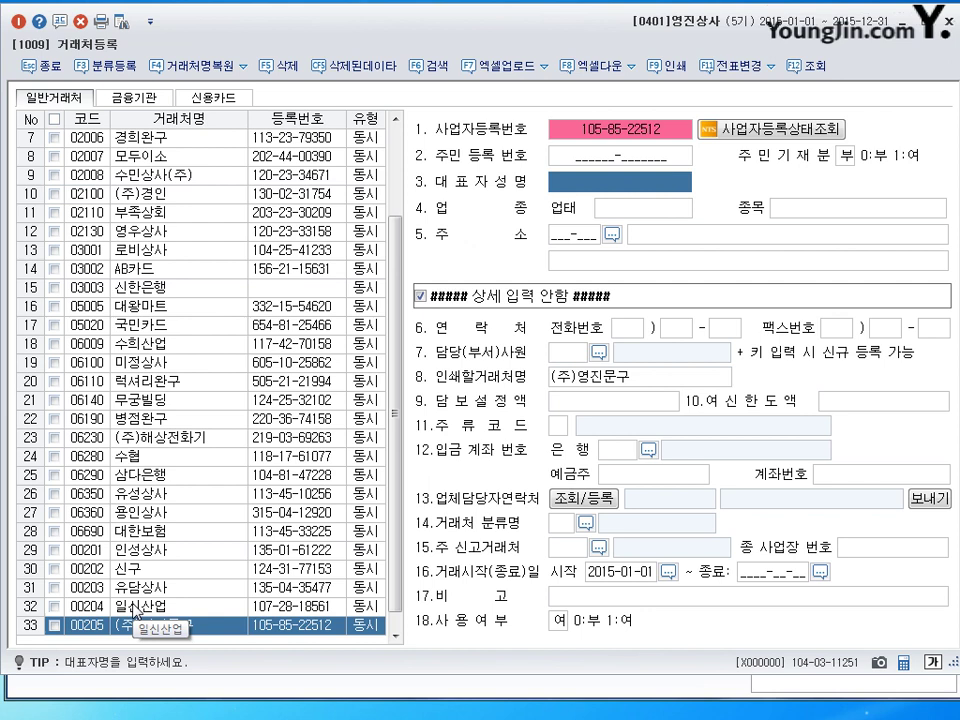
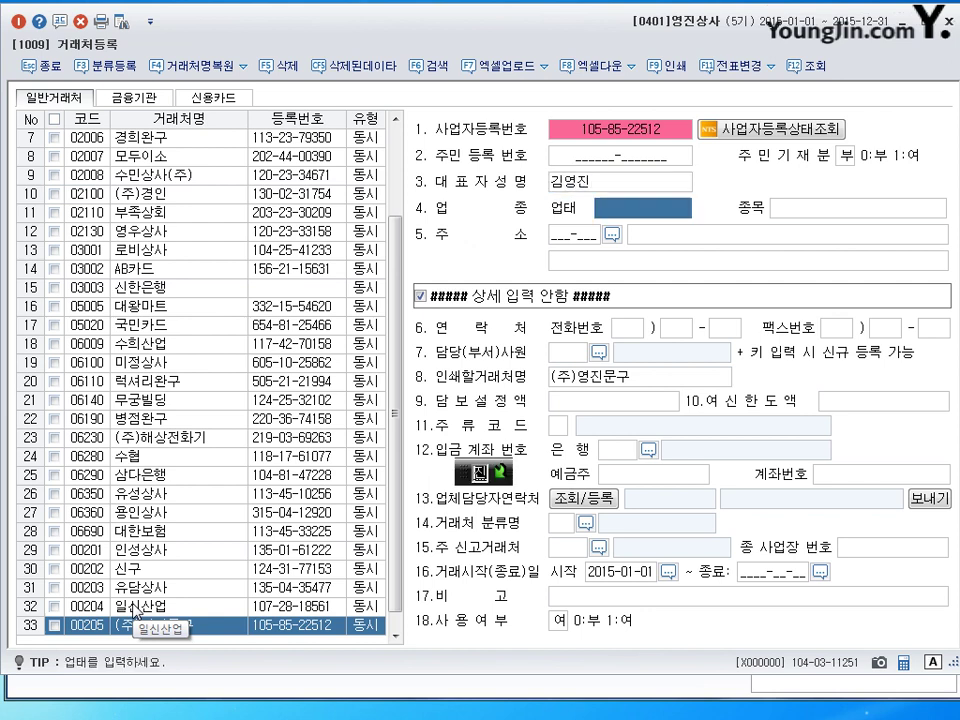
Enter the representative's name and set the business type to 도,소매 for (주)영진문구.
{"action": "key", "text": "Return"}
{"action": "type", "text": "도,서매"}
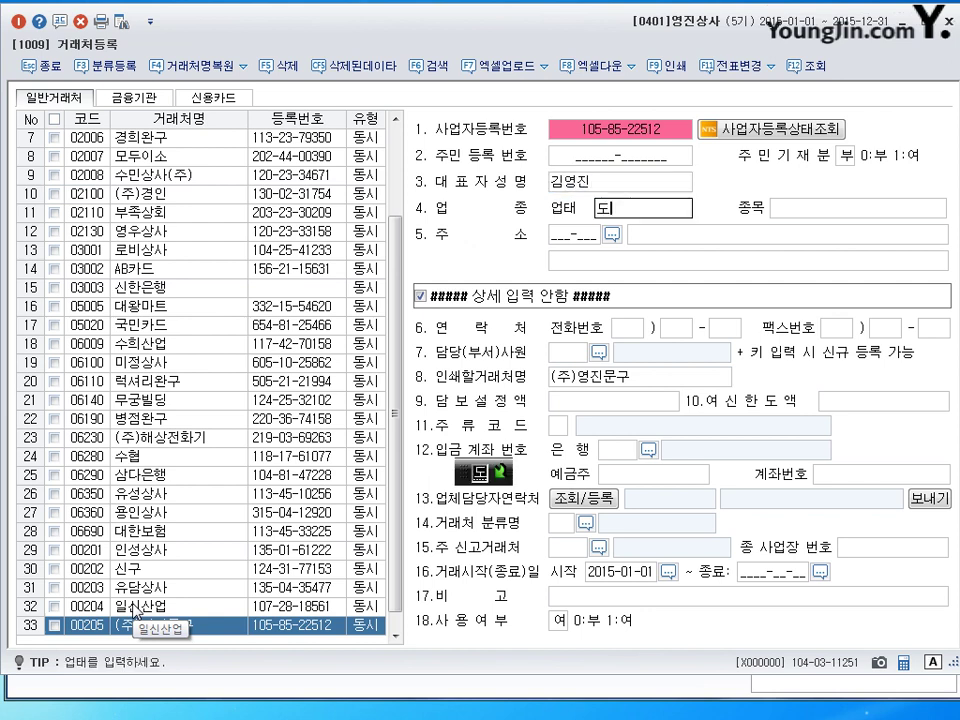
{"action": "key", "text": "BackSpace"}
{"action": "key", "text": "BackSpace"}
{"action": "key", "text": "BackSpace"}
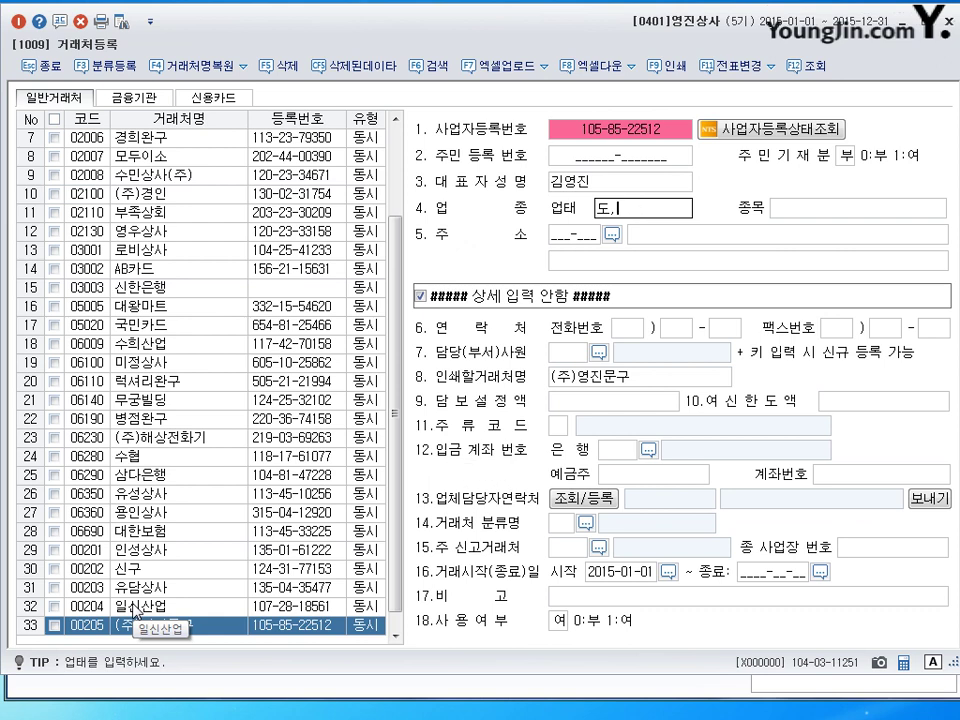
{"action": "type", "text": "소매"}
{"action": "key", "text": "Return"}
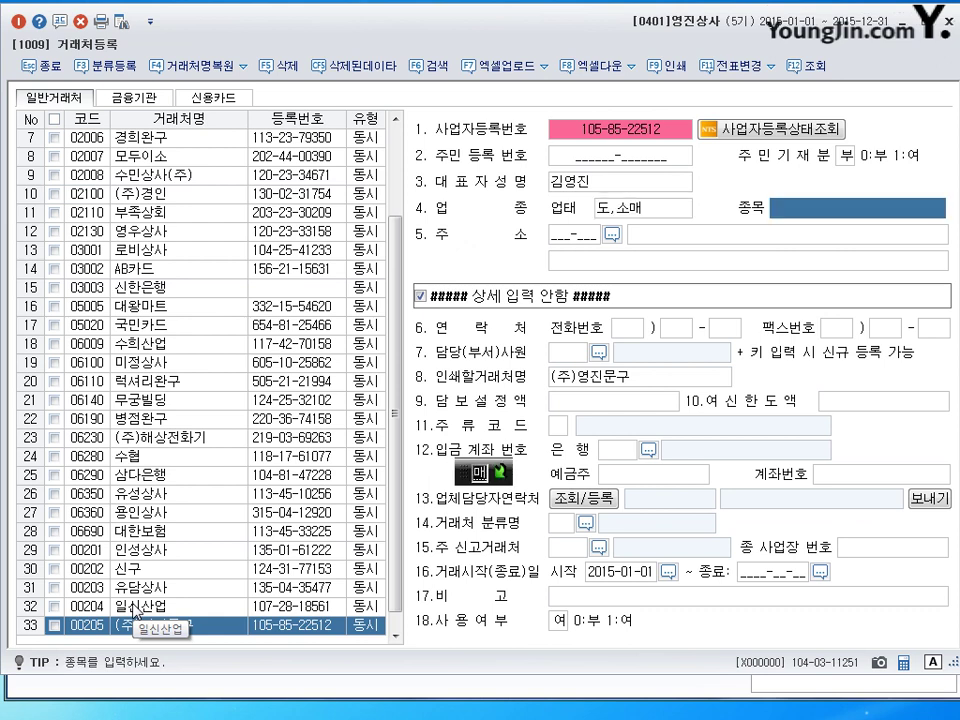
Set the item to 문구,사무기 and enter the Seoul business address.
{"action": "type", "text": "문ㄱ"}
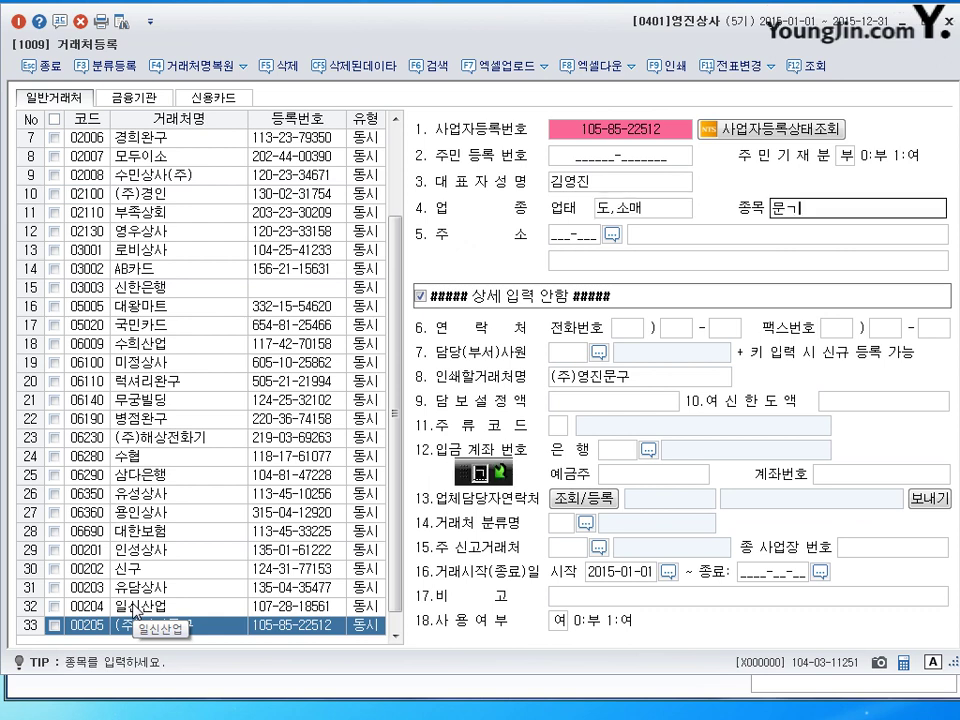
{"action": "type", "text": "구, 사무기"}
{"action": "key", "text": "BackSpace"}
{"action": "key", "text": "BackSpace"}
{"action": "key", "text": "BackSpace"}
{"action": "key", "text": "BackSpace"}
{"action": "type", "text": "사무기"}
{"action": "key", "text": "Return"}
{"action": "key", "text": "Return"}
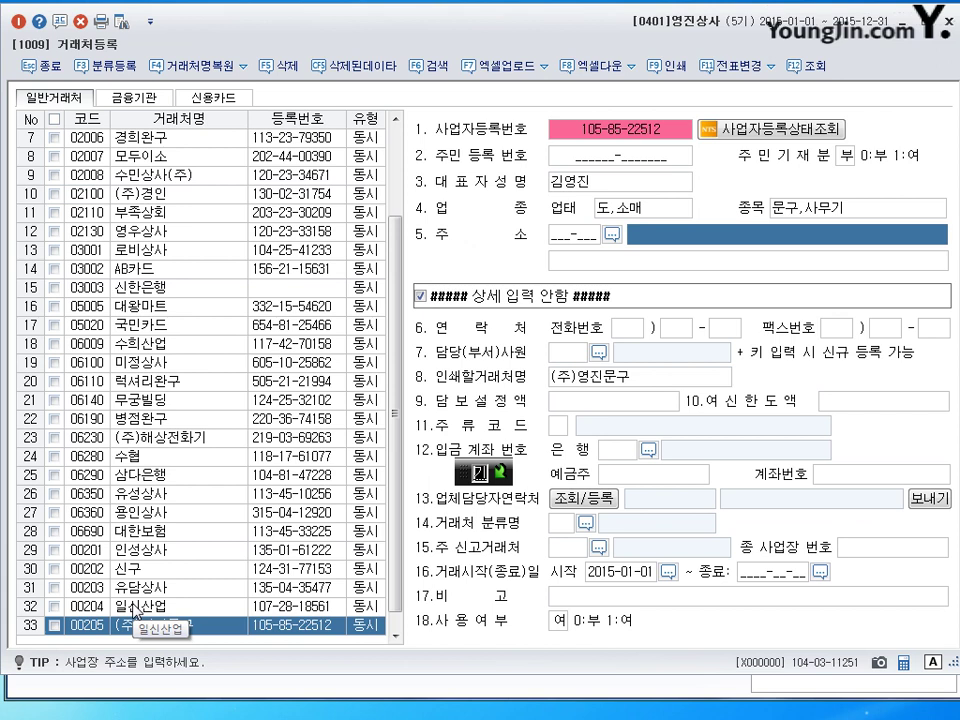
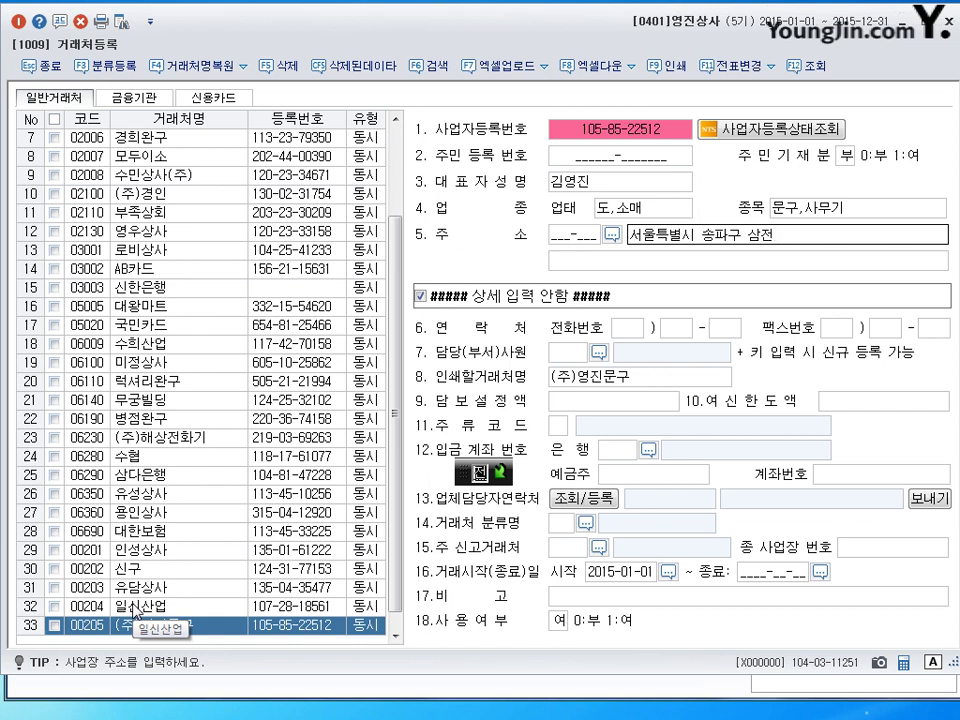
{"action": "key", "text": "Return"}
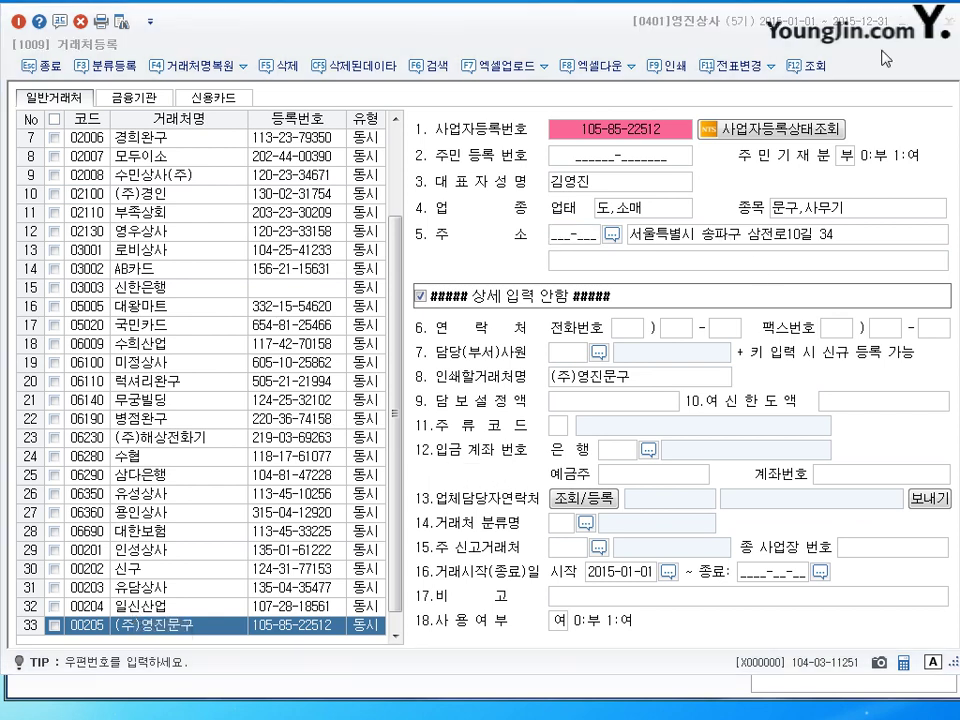
Review the (주)영진문구 record's fields, then start client code 00206 in blank row 34.
{"action": "left_click", "coordinate": [198, 630]}
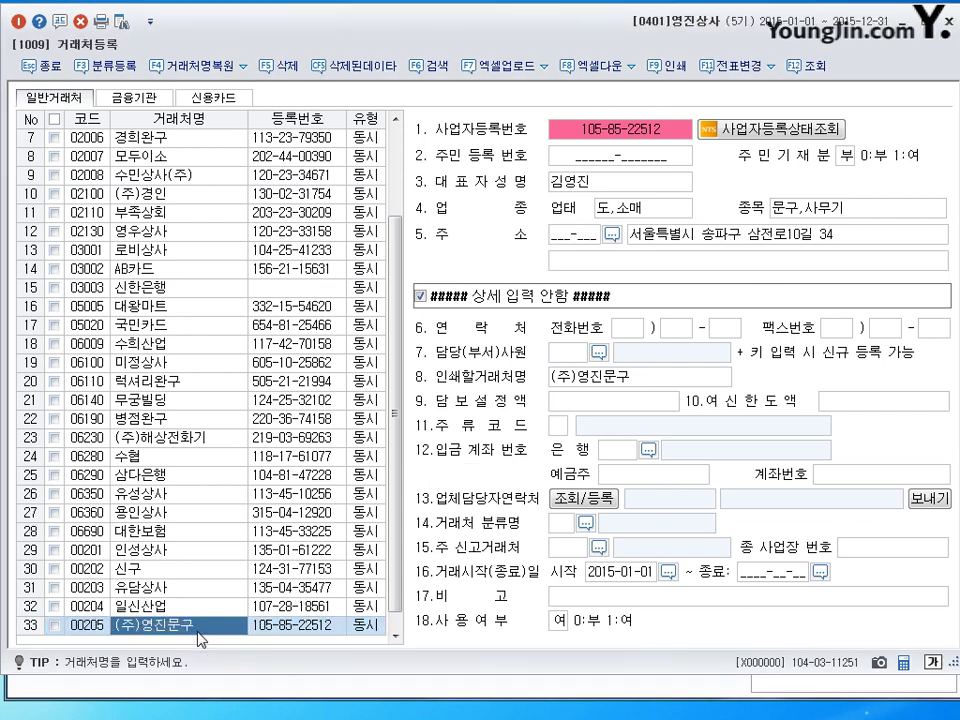
{"action": "left_click", "coordinate": [594, 138]}
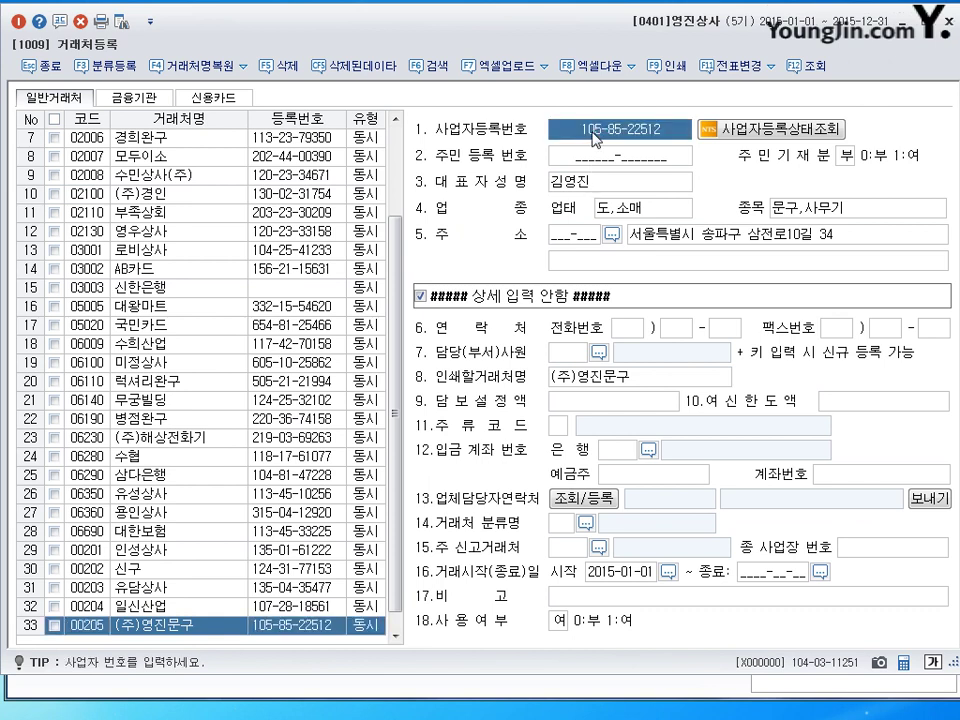
{"action": "left_click", "coordinate": [750, 236]}
{"action": "left_click", "coordinate": [757, 265]}
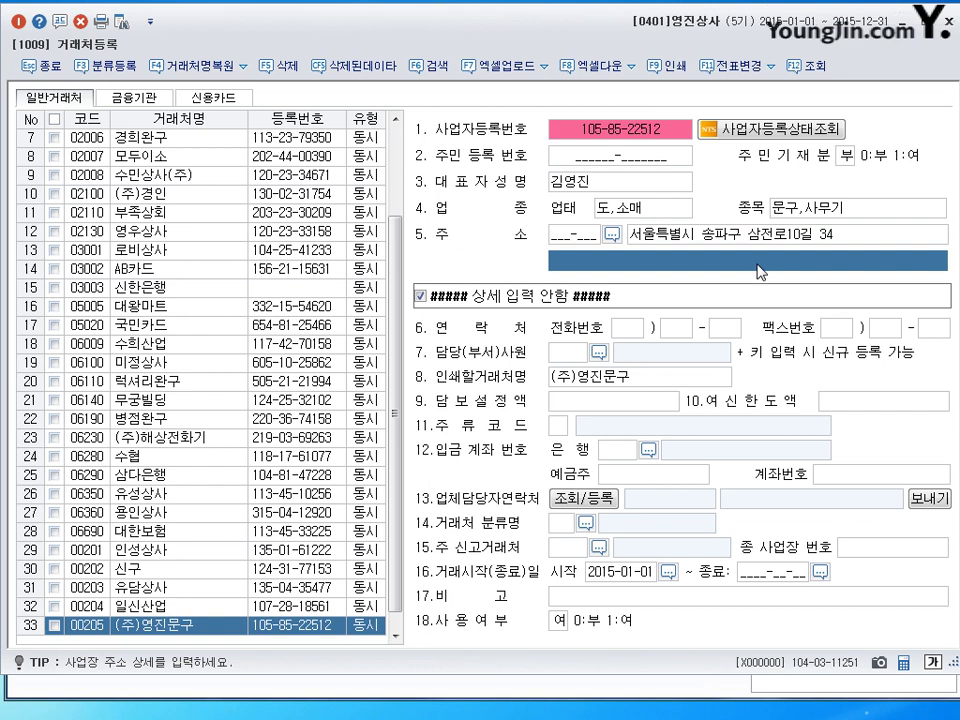
{"action": "key", "text": "Escape"}
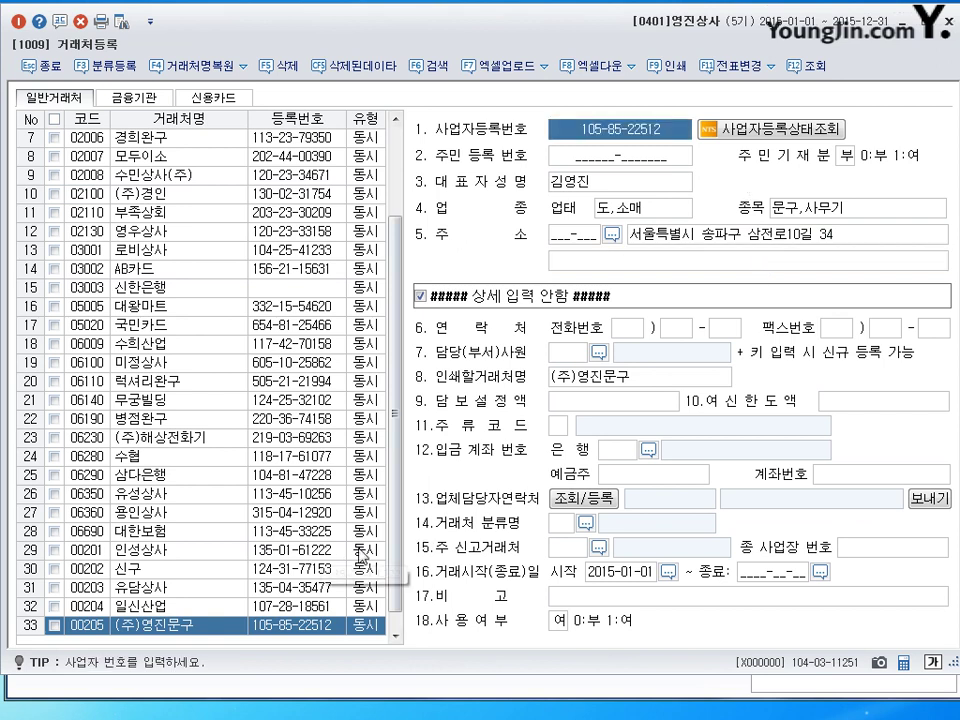
{"action": "left_click", "coordinate": [398, 620]}
{"action": "left_click", "coordinate": [82, 626]}
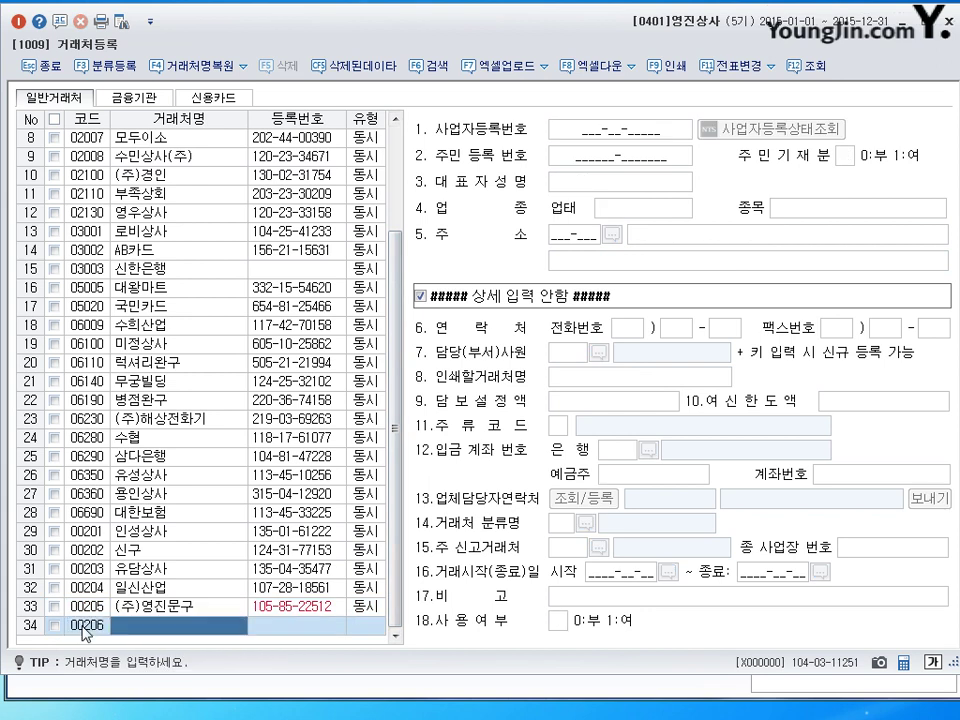
Name client 00206 상도, keep type 동시, and enter its business number.
{"action": "type", "text": "상도"}
{"action": "key", "text": "Return"}
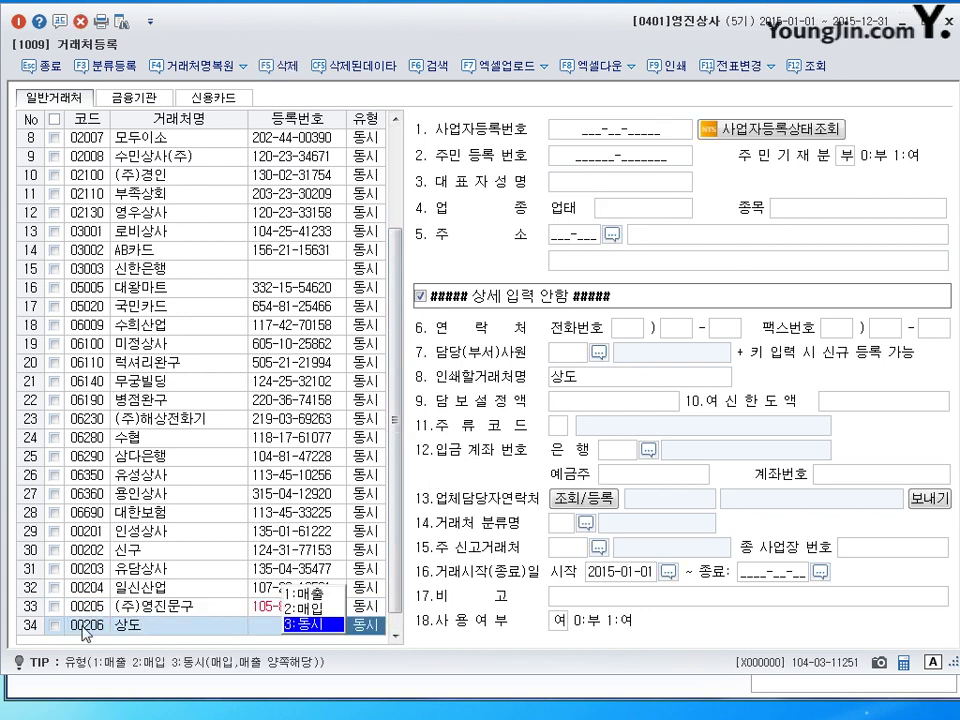
{"action": "key", "text": "Return"}
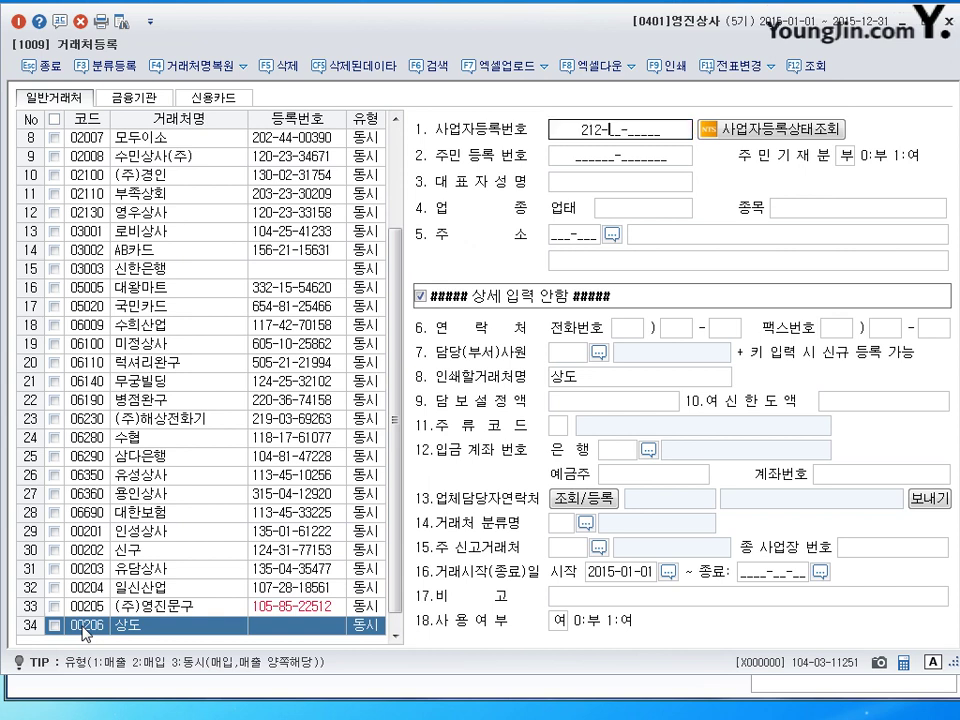
{"action": "key", "text": "Return"}
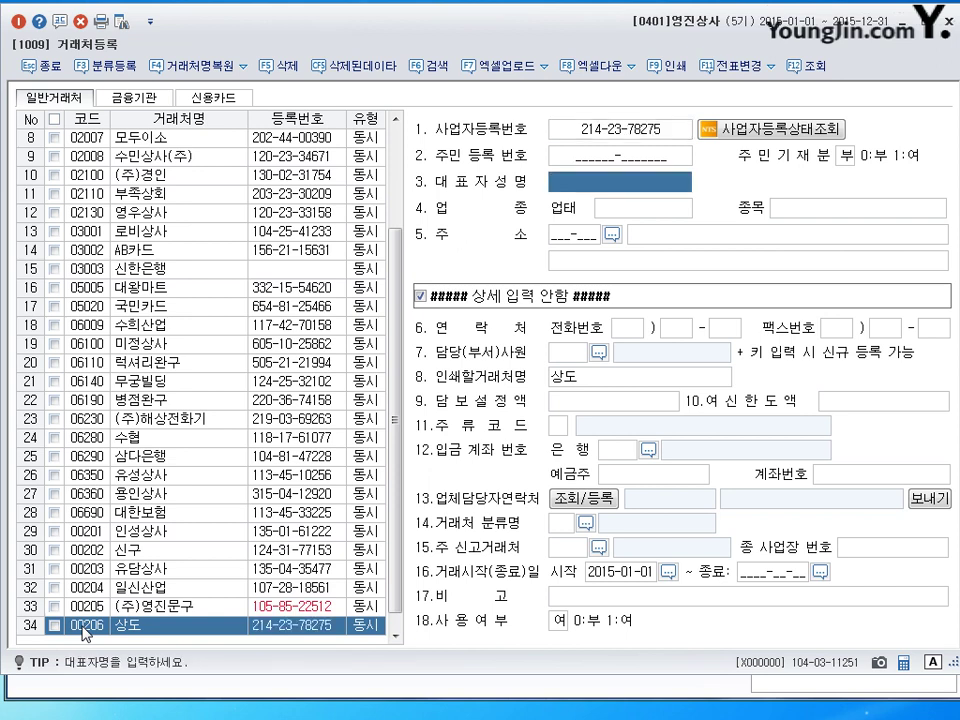
Enter the representative's name, business type 서비스 and item 컨설팅.
{"action": "type", "text": "ㅏ노ㅂ"}
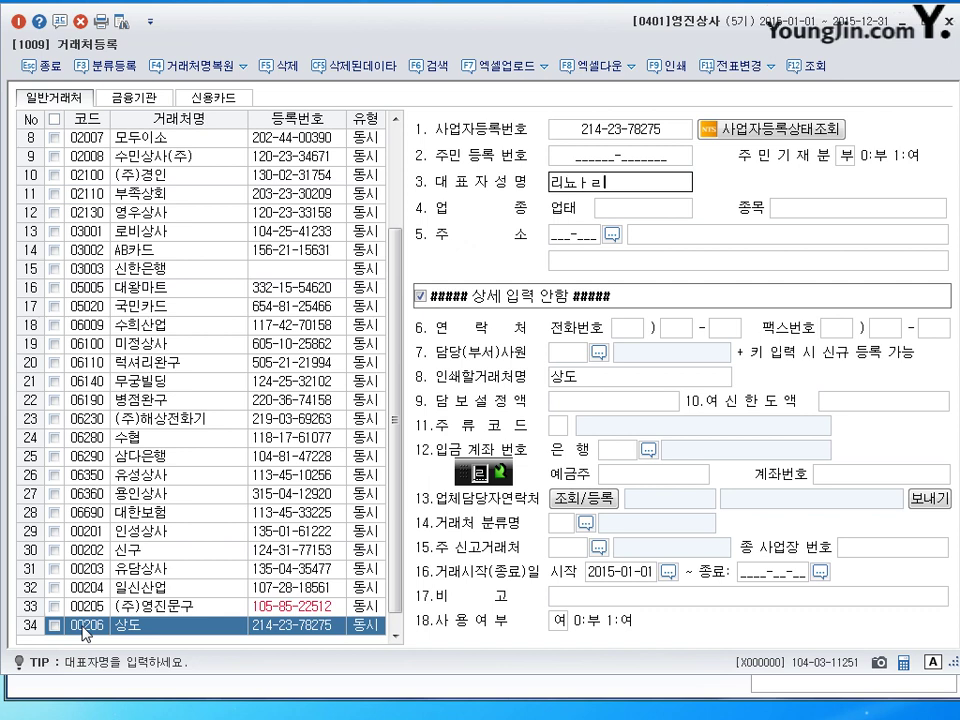
{"action": "key", "text": "BackSpace"}
{"action": "key", "text": "BackSpace"}
{"action": "key", "text": "BackSpace"}
{"action": "key", "text": "Return"}
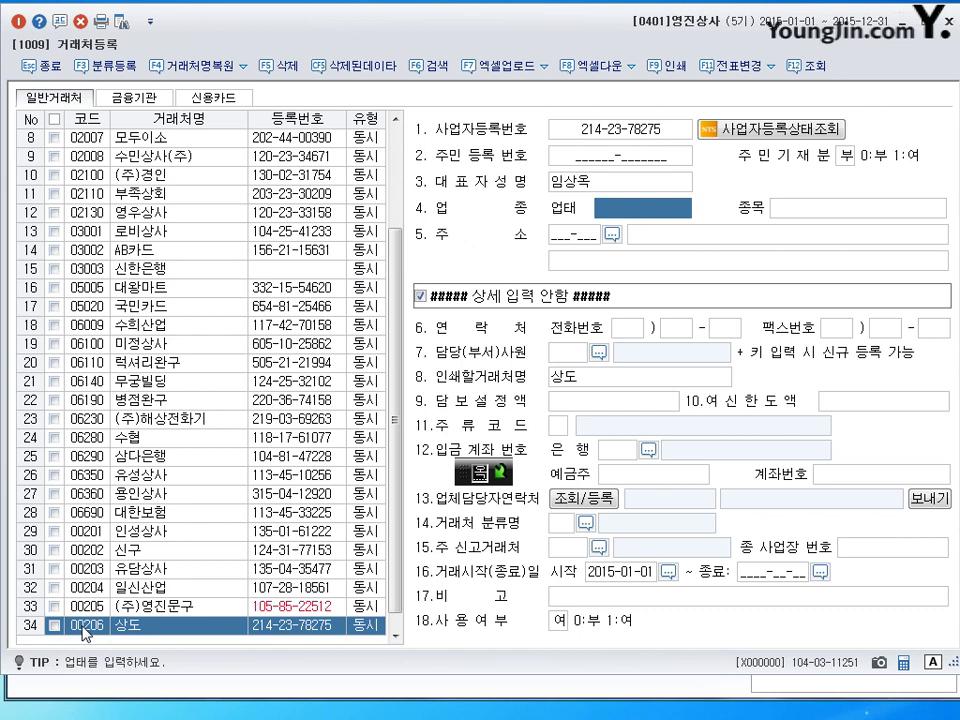
{"action": "type", "text": "서비스"}
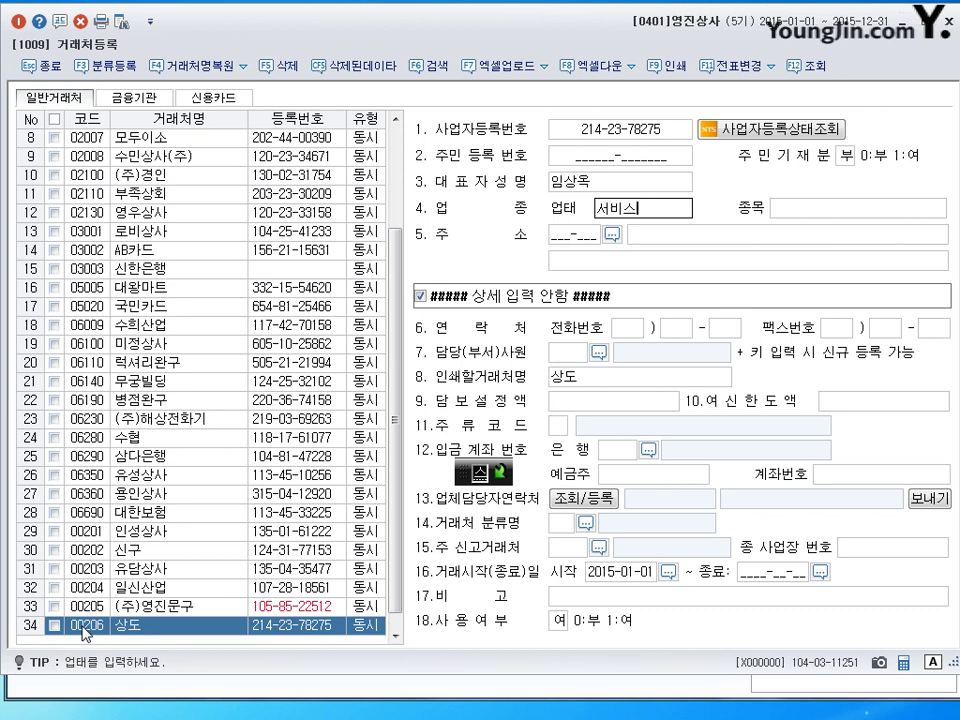
{"action": "key", "text": "Return"}
{"action": "type", "text": "컨설티"}
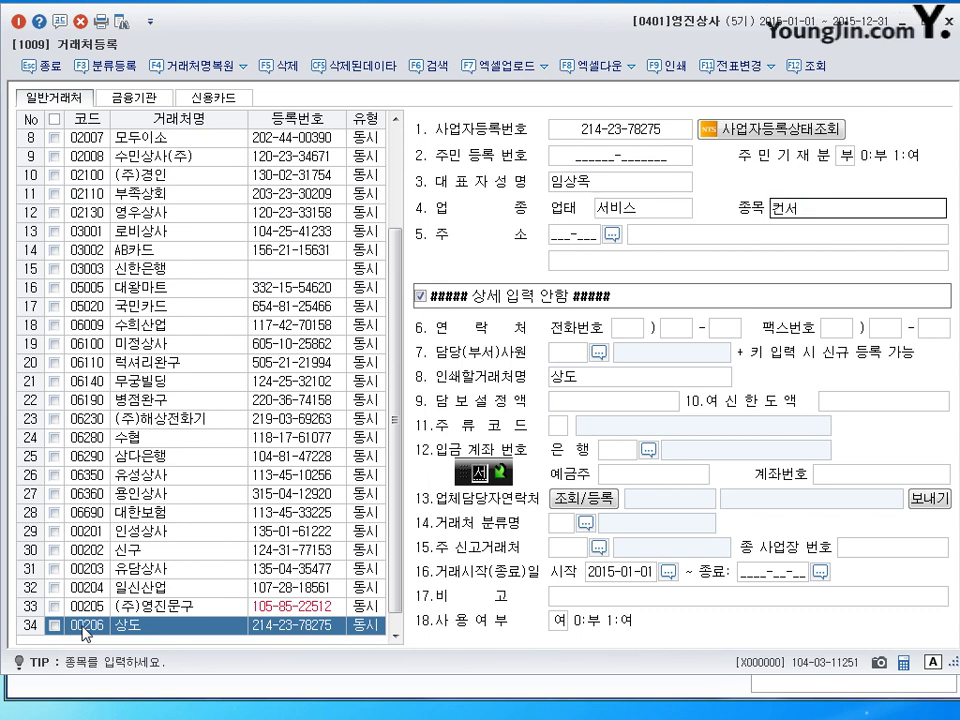
{"action": "type", "text": "ㅇ"}
{"action": "key", "text": "Return"}
Skip the postal code and enter the Anyang business address.
{"action": "type", "text": "디"}
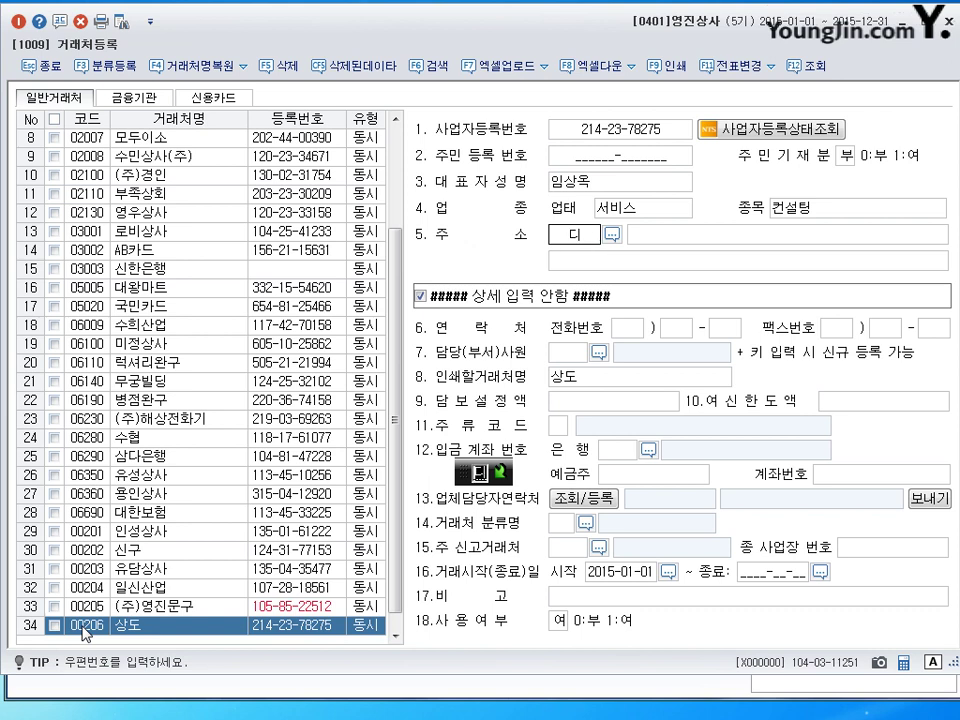
{"action": "key", "text": "BackSpace"}
{"action": "key", "text": "Return"}
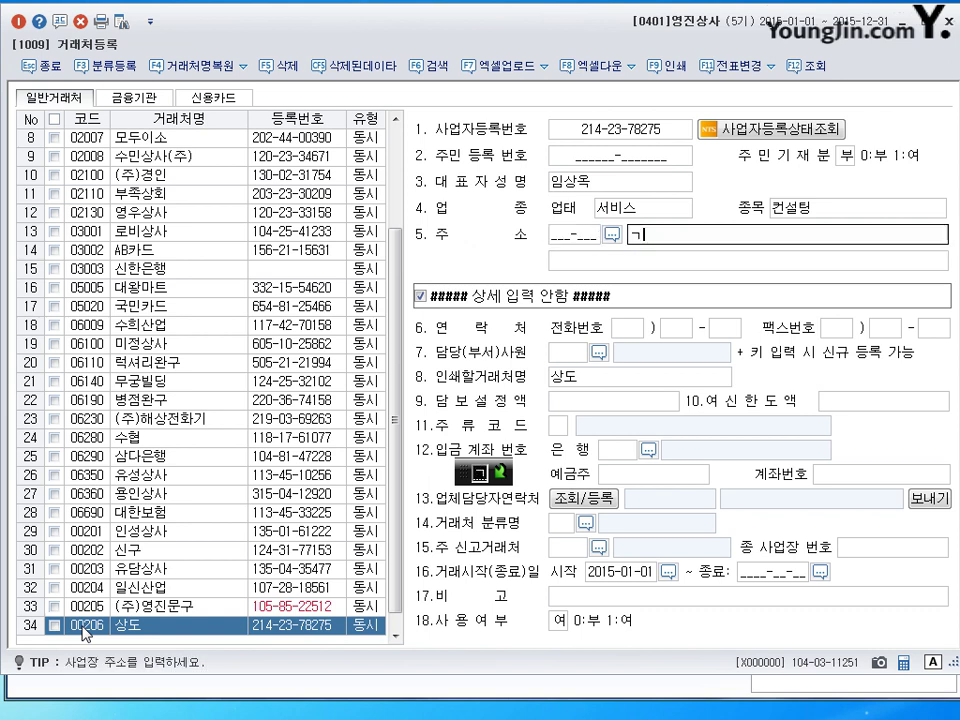
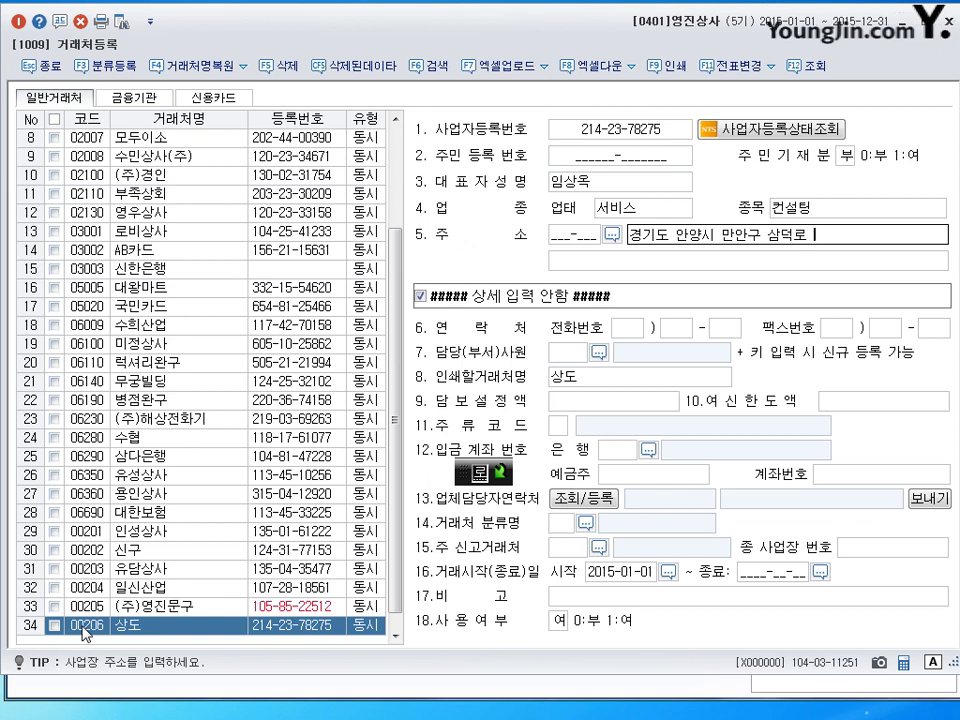
{"action": "key", "text": "Return"}
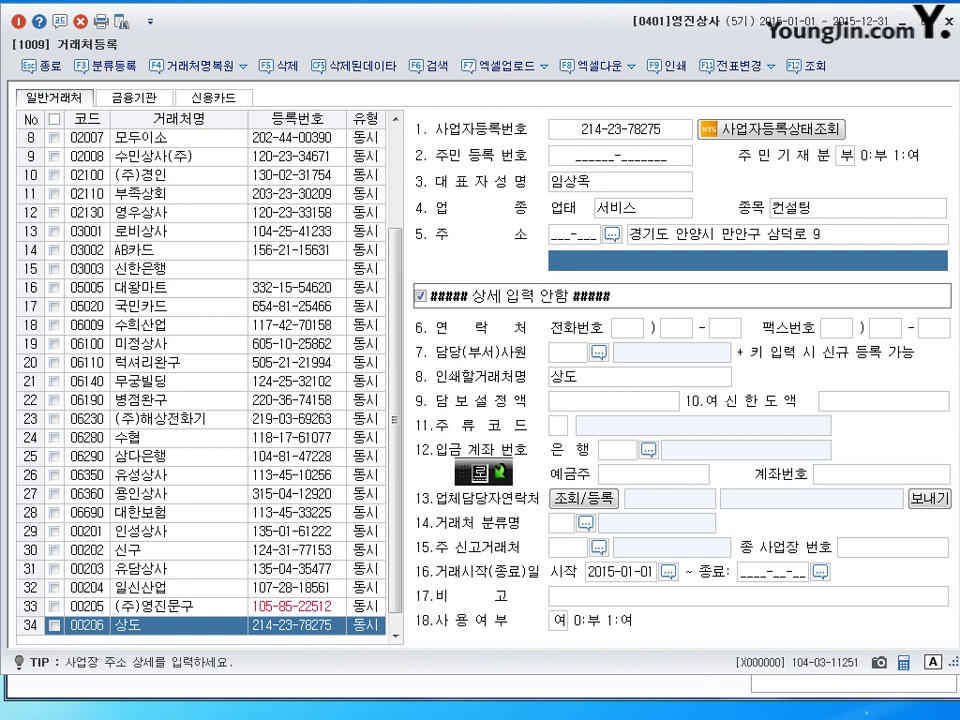
{"action": "key", "text": "Hangul"}
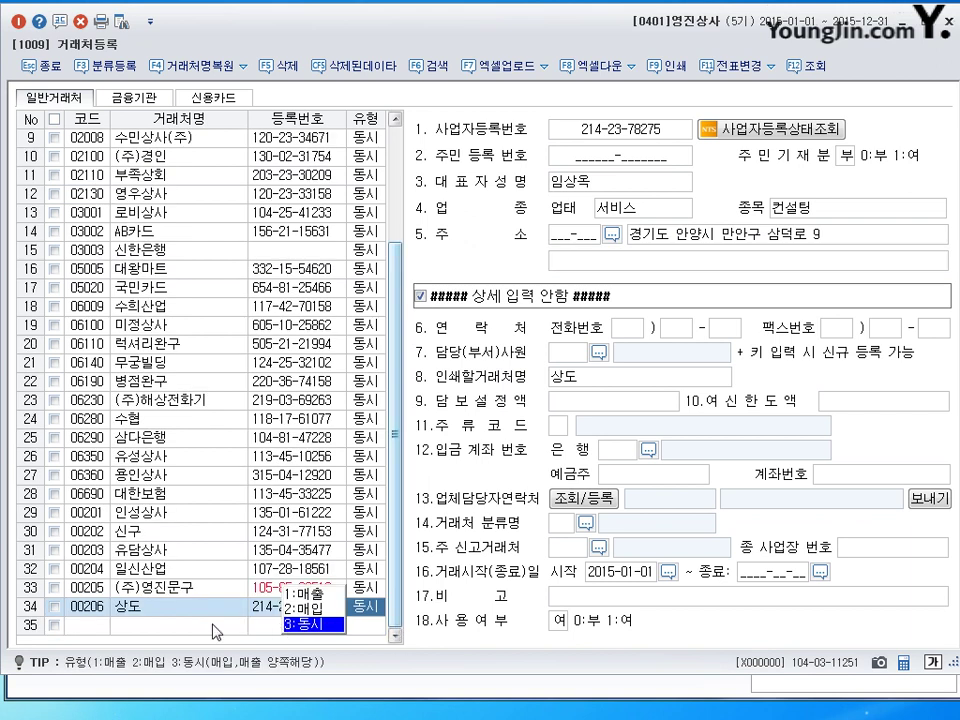
Save client 00206 상도, check its address, and scroll the client list to the top.
{"action": "key", "text": "Return"}
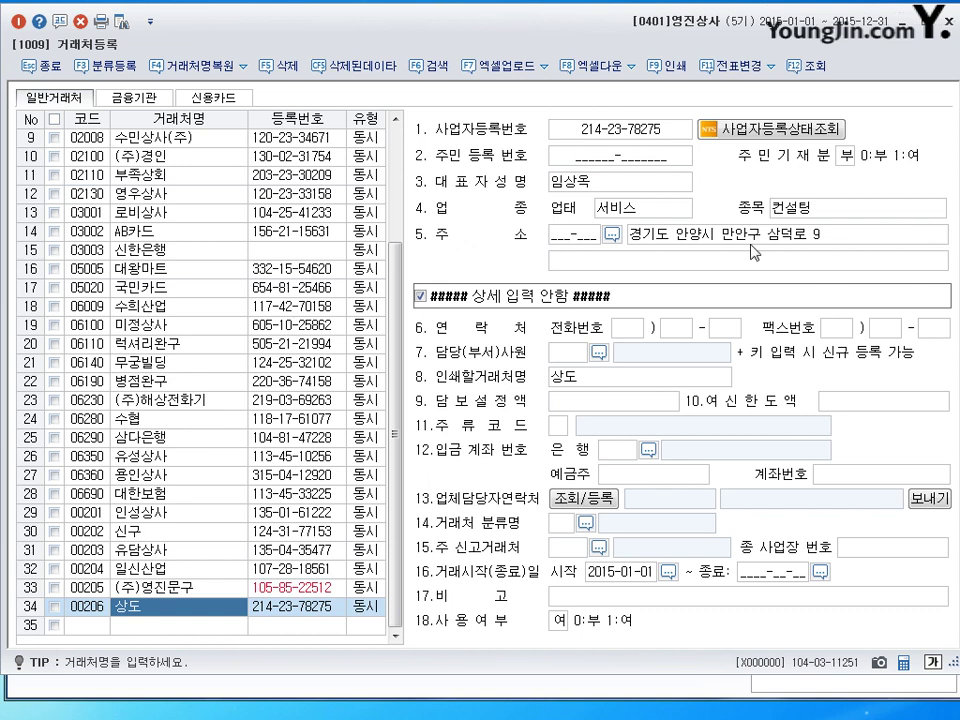
{"action": "left_click", "coordinate": [700, 234]}
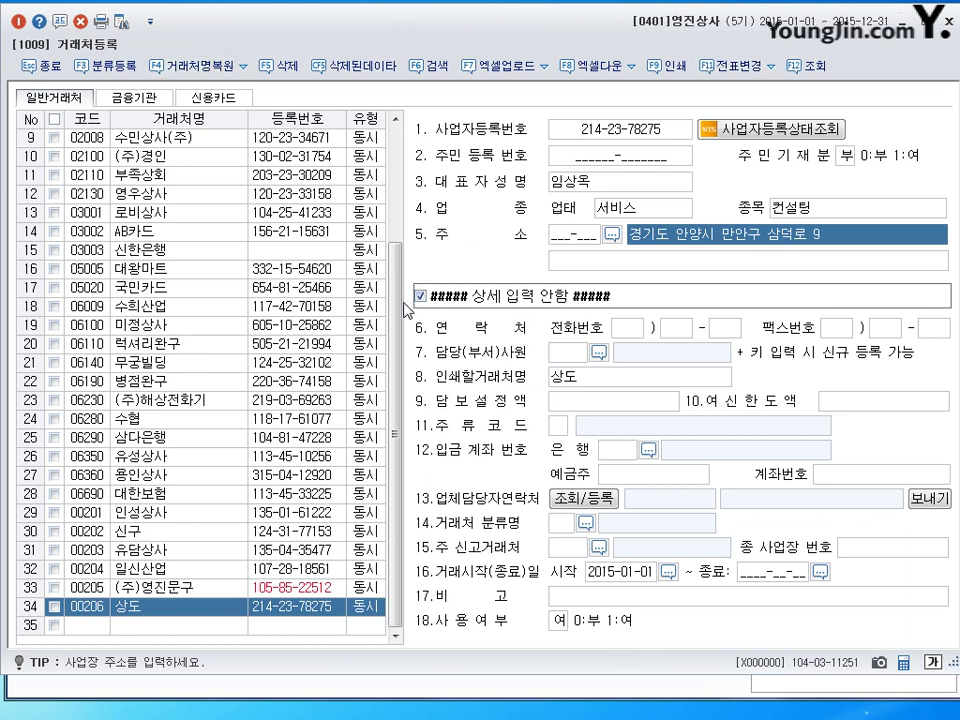
{"action": "left_click_drag", "start_coordinate": [398, 300], "coordinate": [398, 190]}
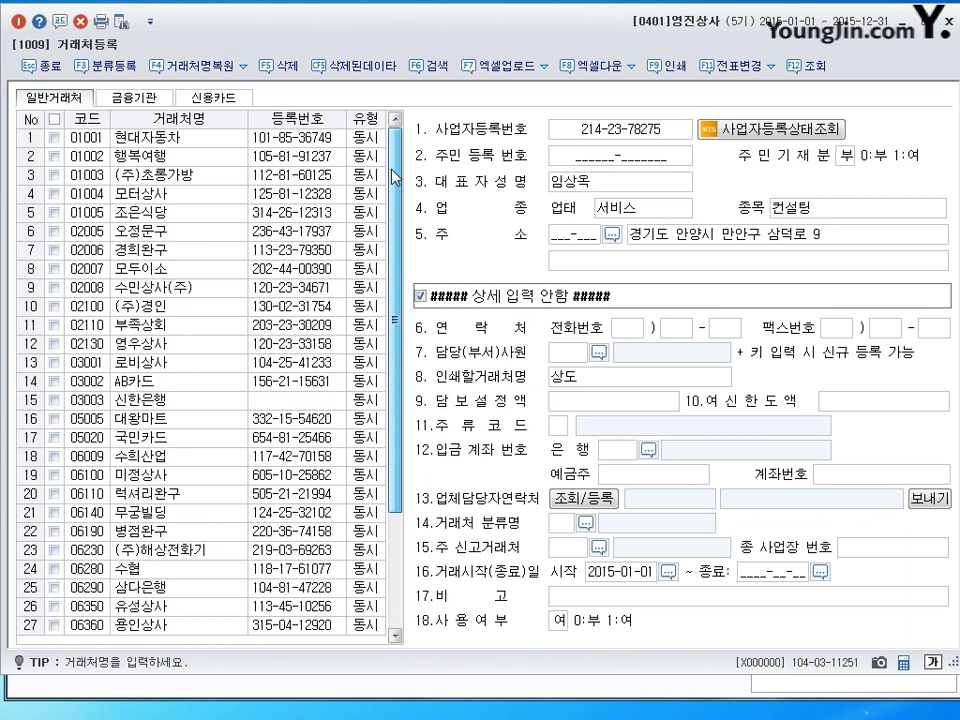